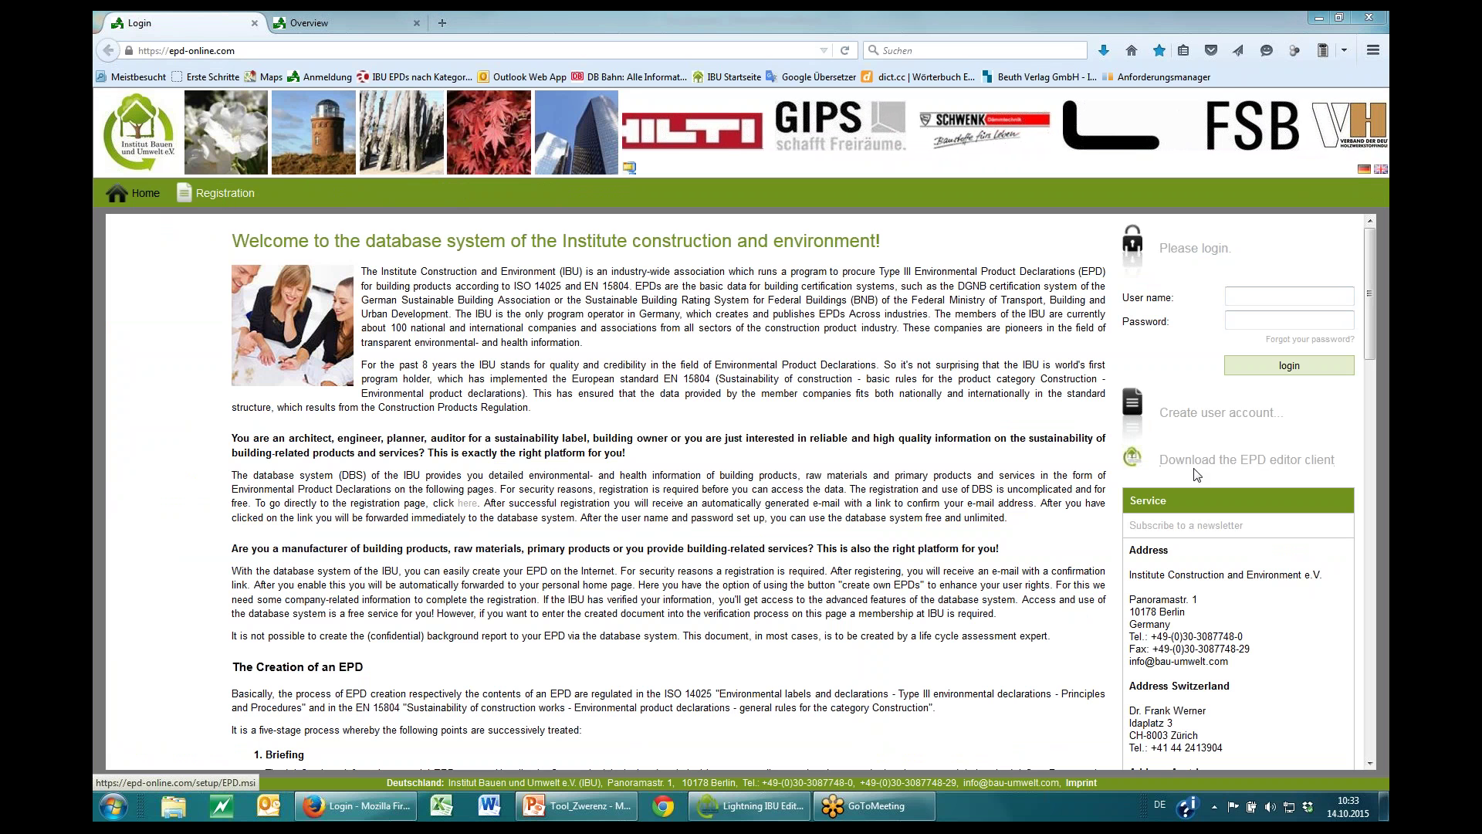
Request the download of the EPD editor client and cancel it
{"action": "left_click", "coordinate": [1256, 467]}
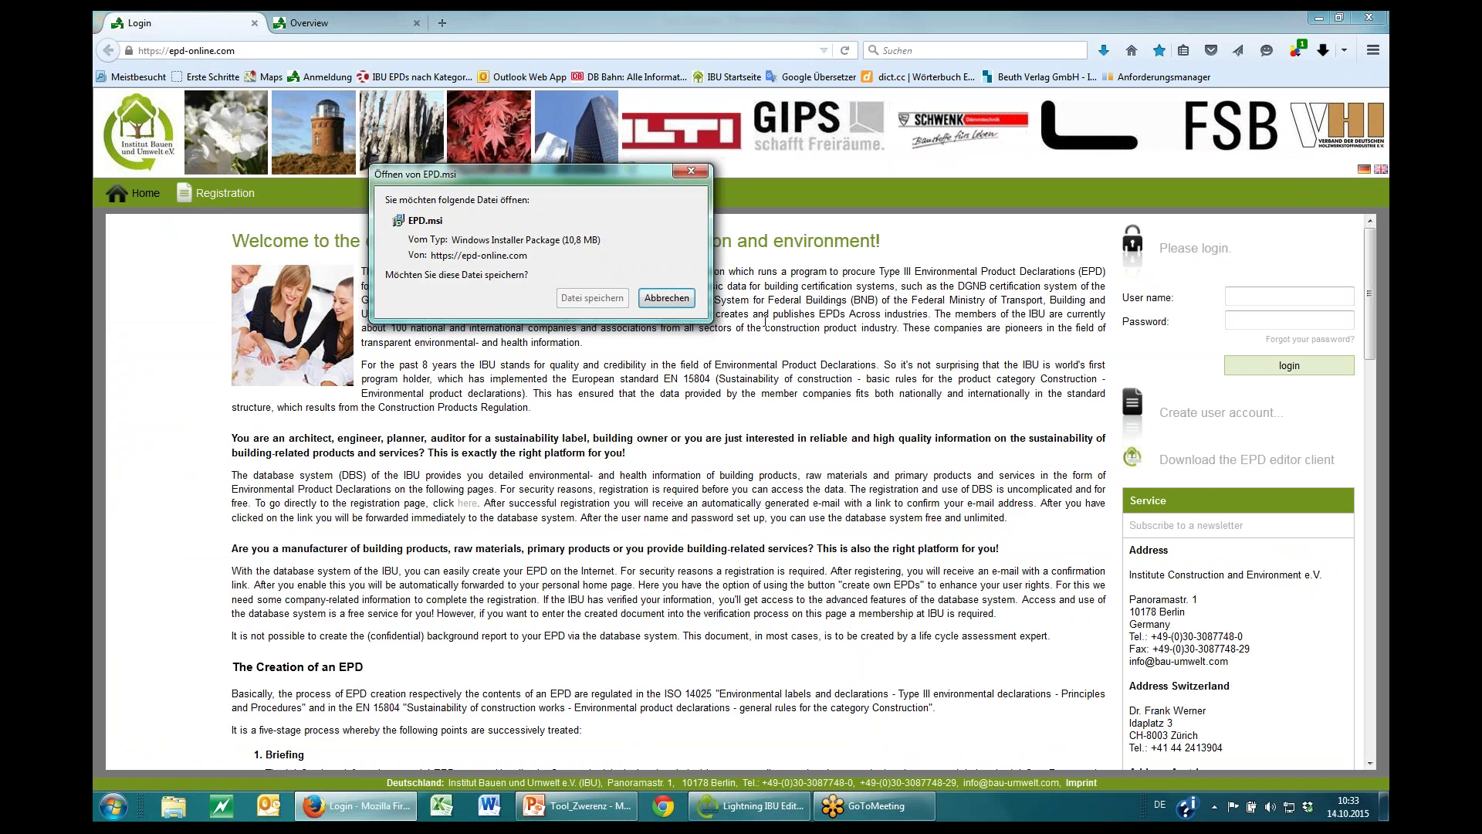
{"action": "left_click", "coordinate": [670, 302]}
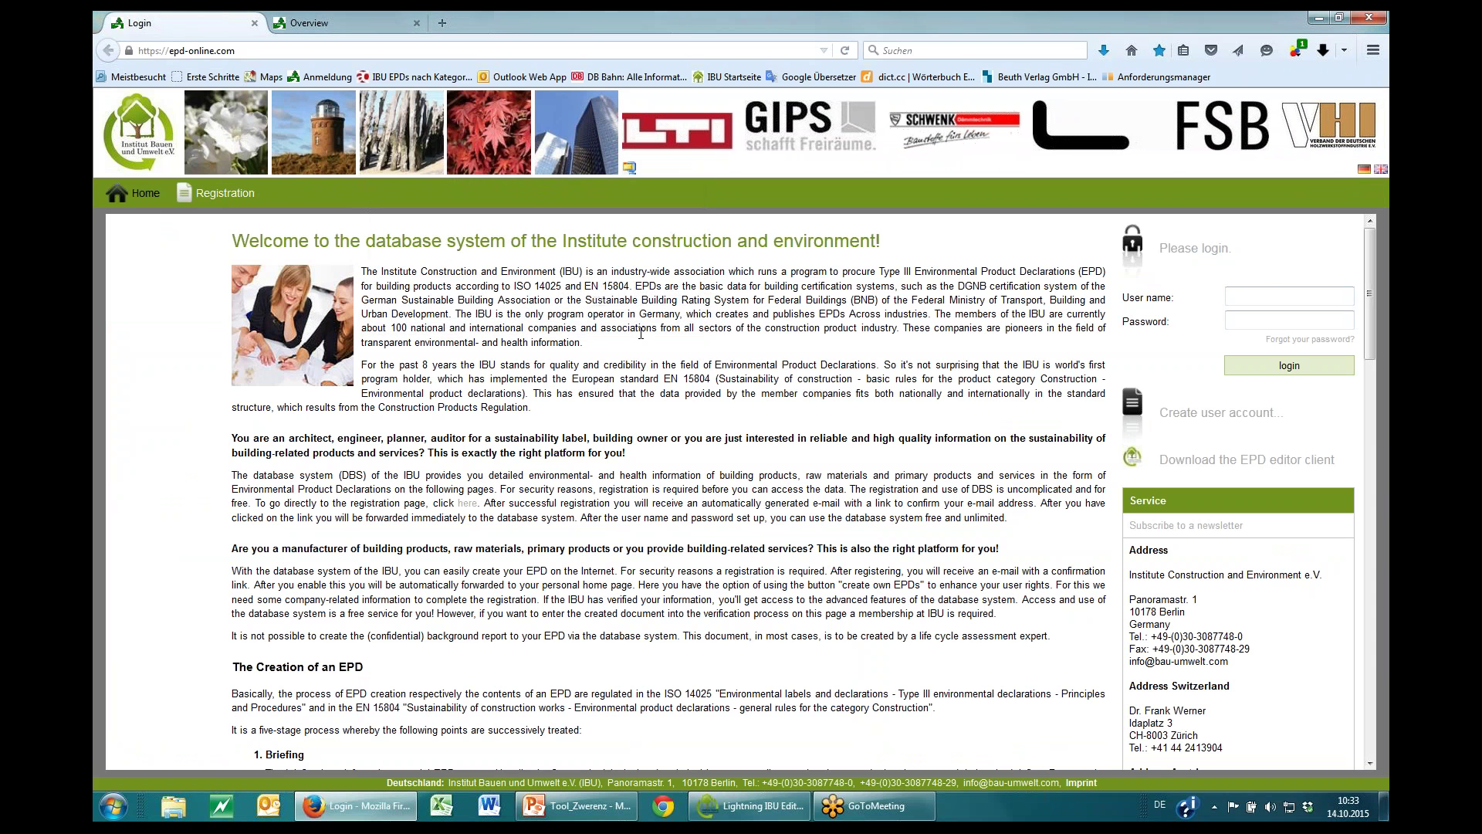
Open the English Offline-Tool EPD from the EPD overview, then request its .epd file and cancel the download
{"action": "left_click", "coordinate": [304, 19]}
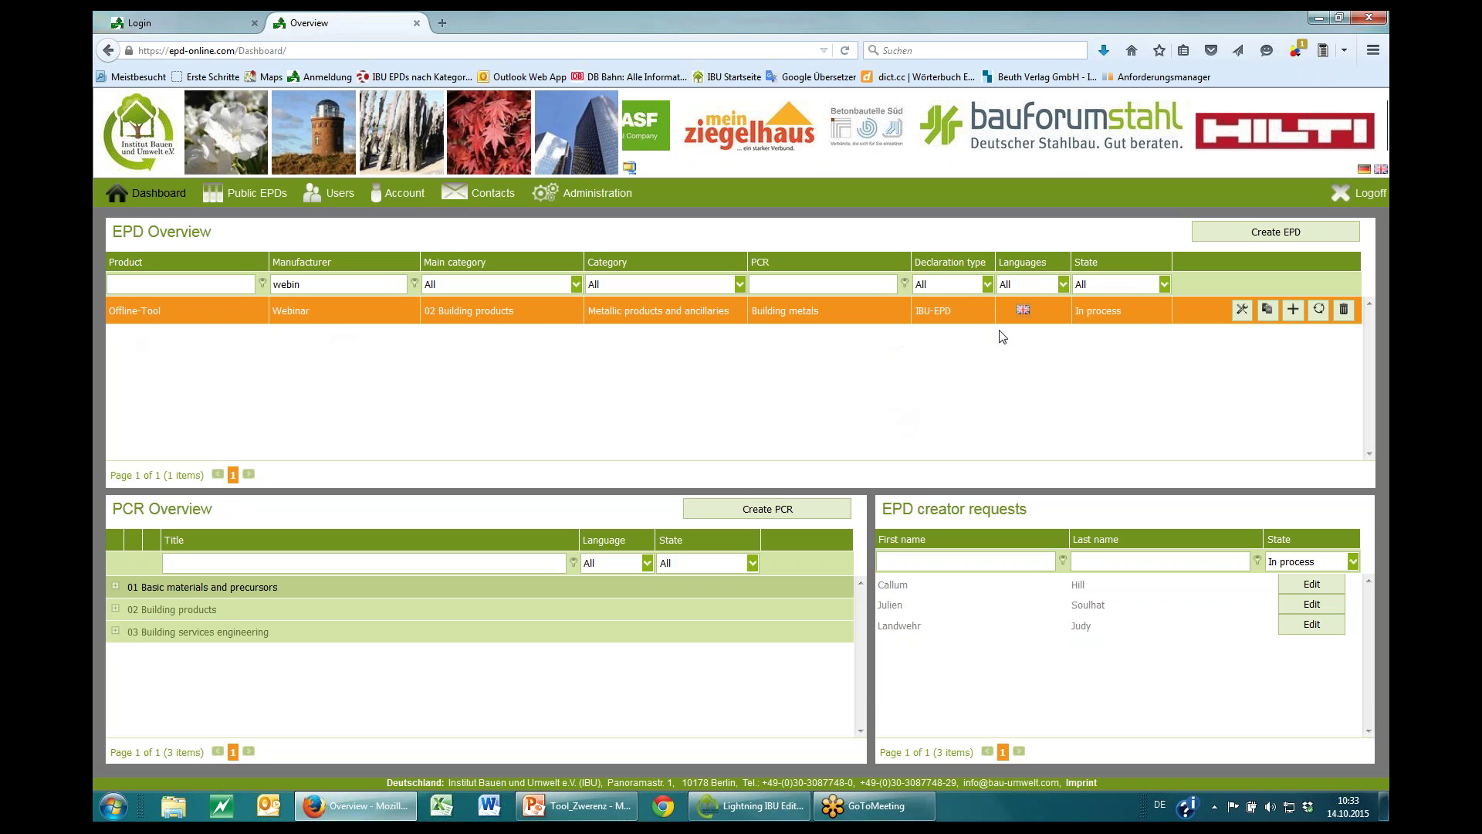
{"action": "left_click", "coordinate": [1018, 310]}
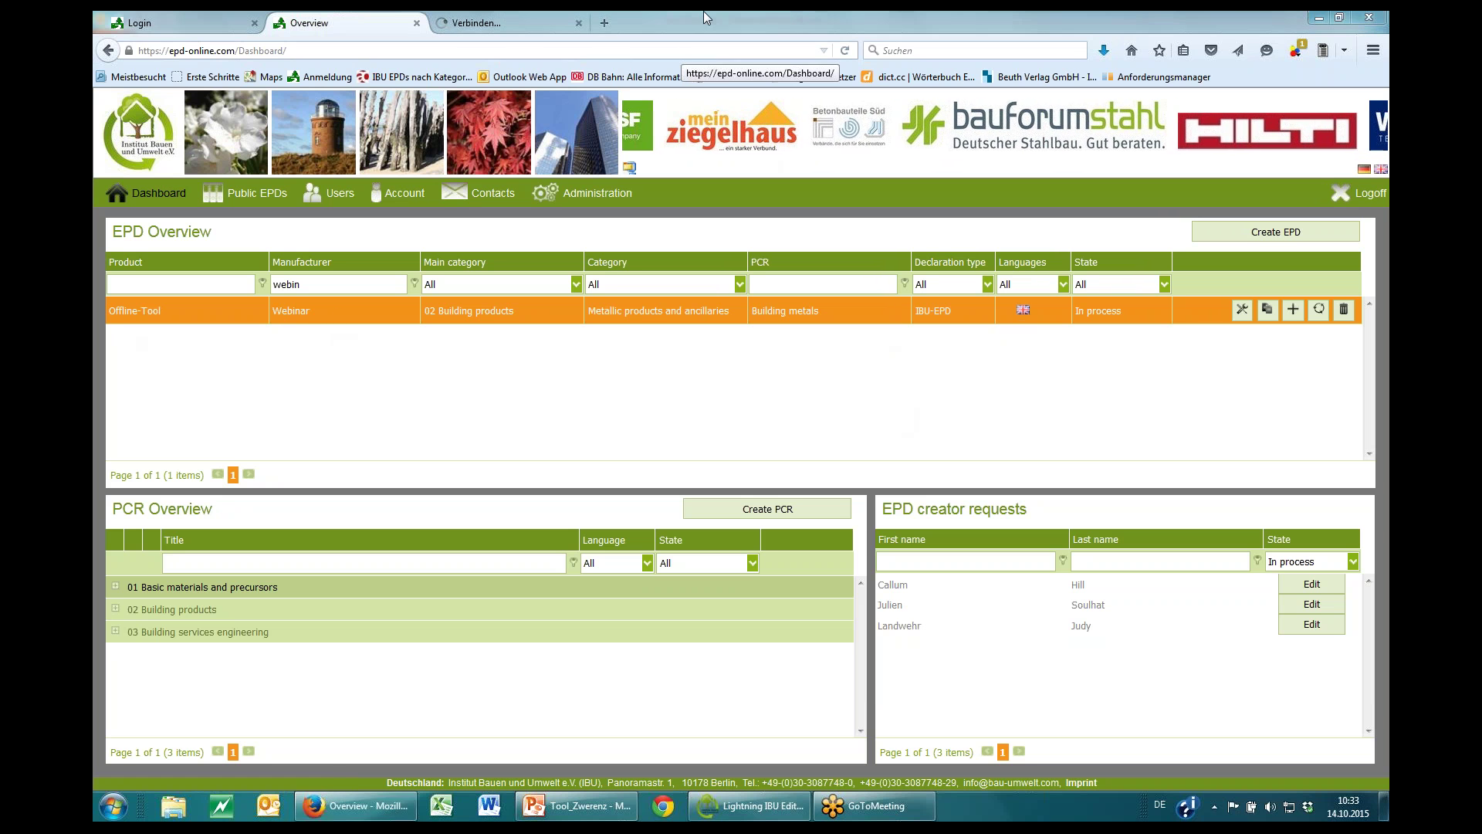
{"action": "left_click", "coordinate": [492, 14]}
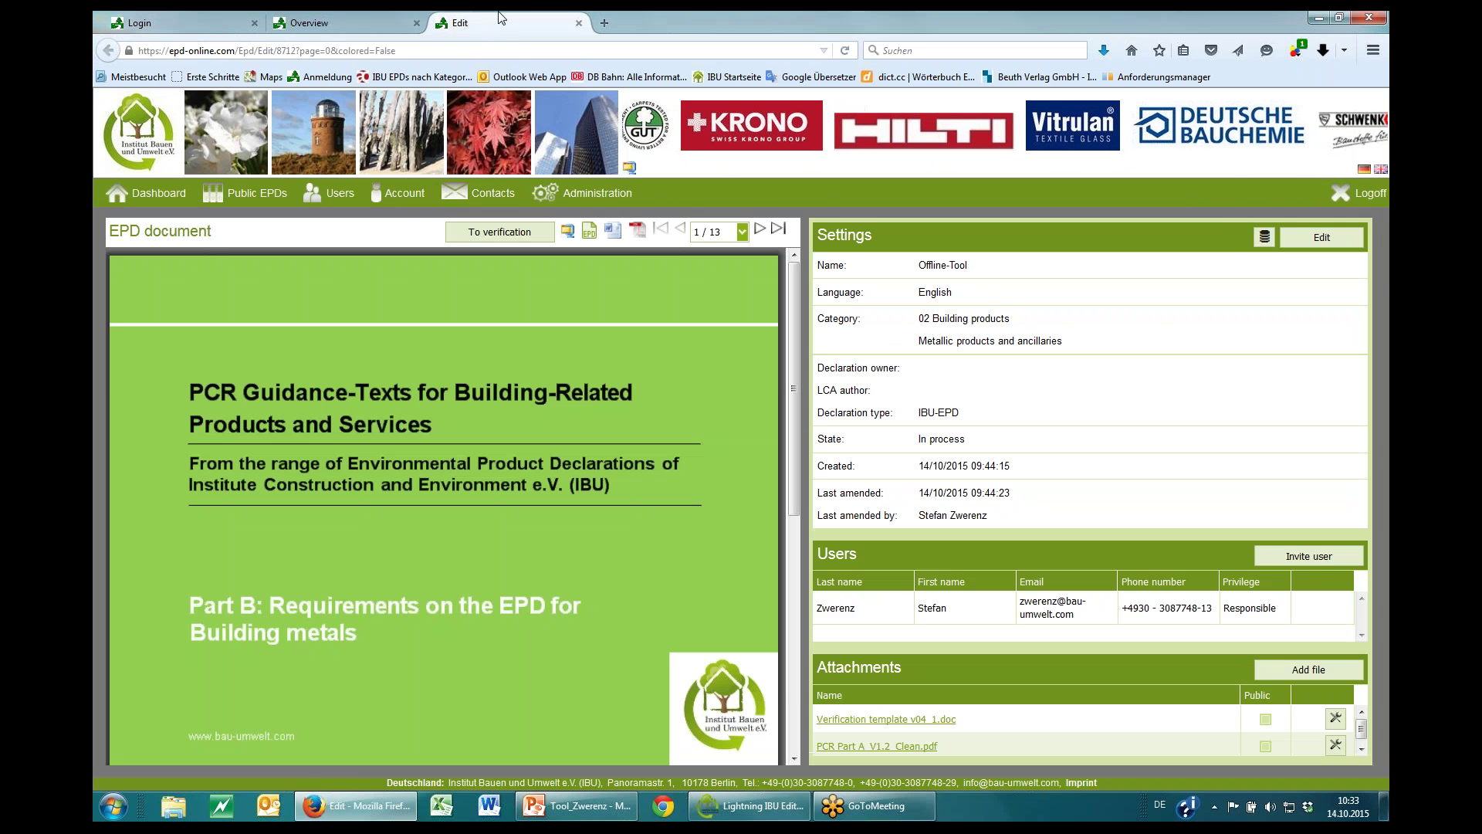
{"action": "left_click", "coordinate": [591, 234]}
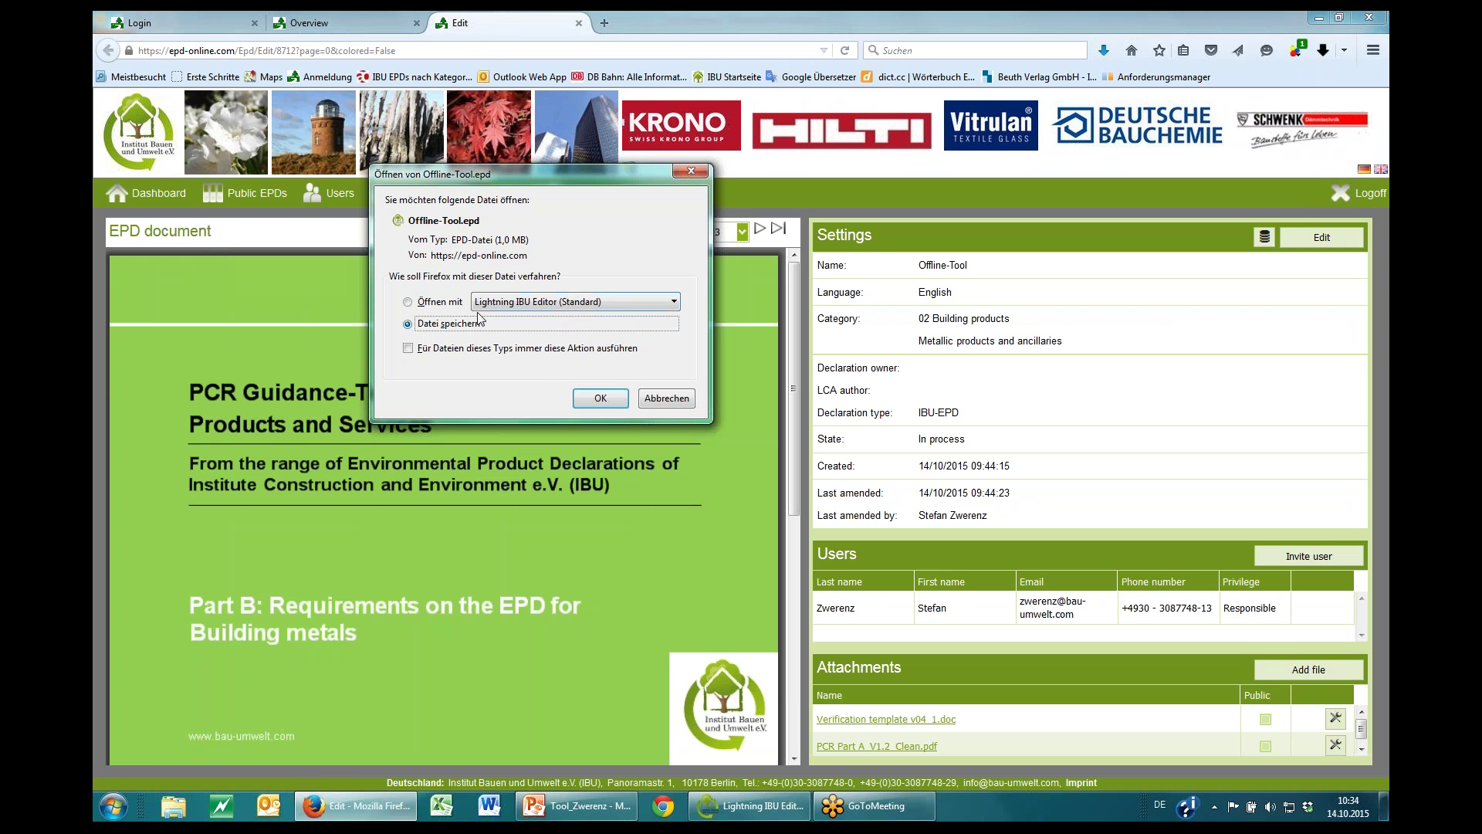
{"action": "left_click", "coordinate": [650, 400]}
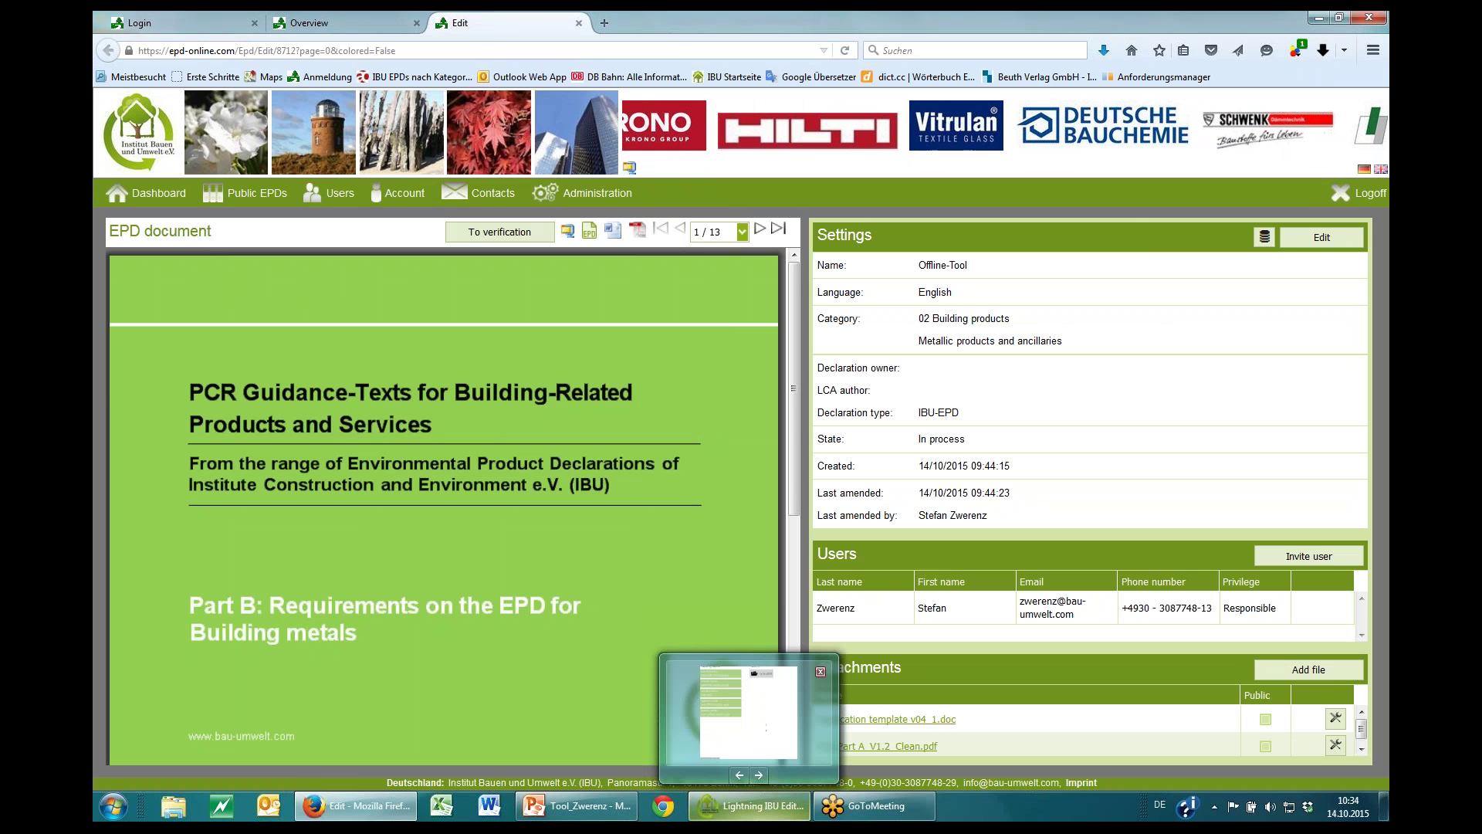
Switch to the Lightning IBU Editor, maximize it and open Offline-Tool.epd from the Downloads folder
{"action": "left_click", "coordinate": [752, 807]}
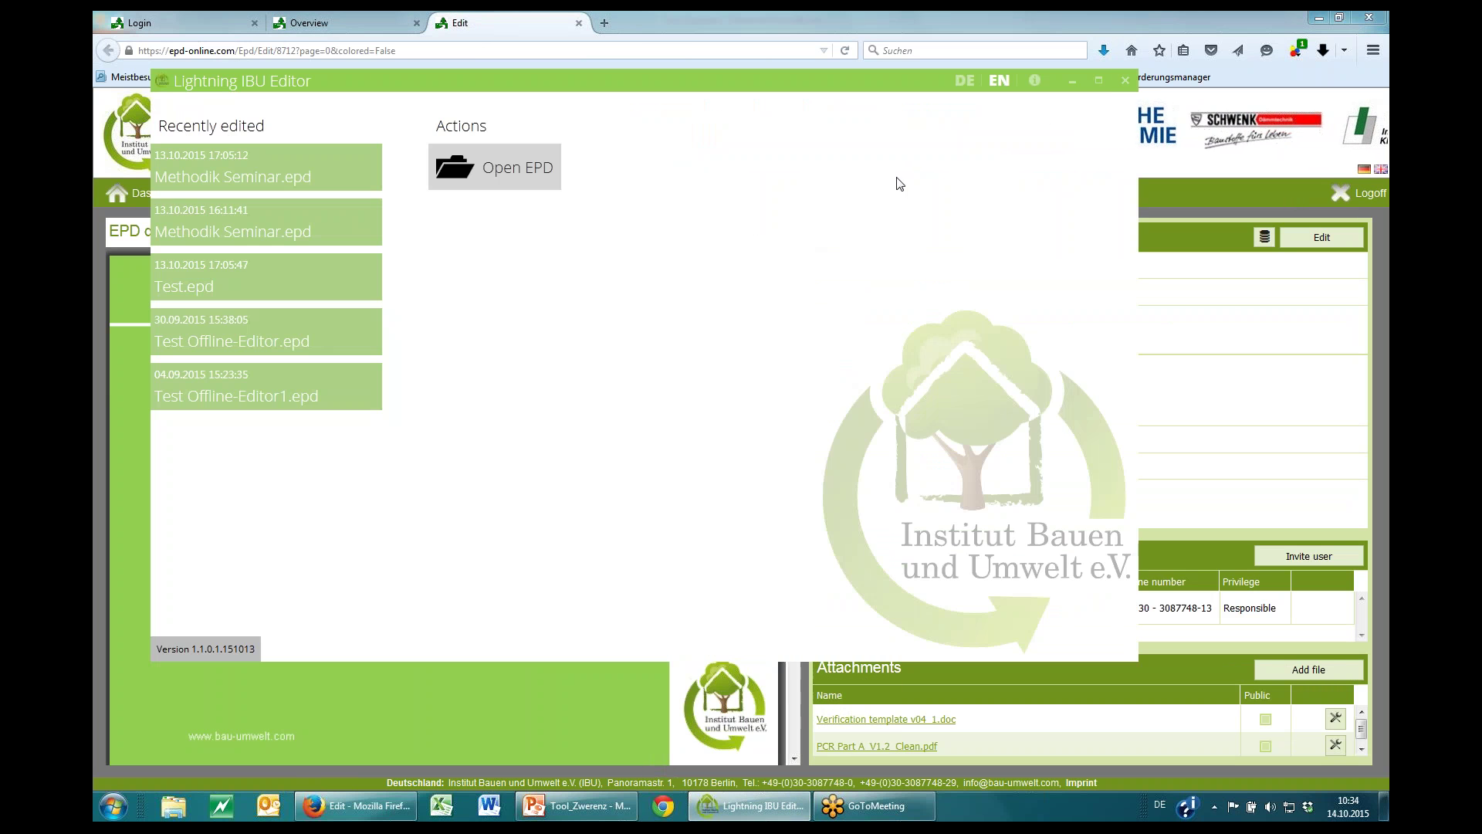
{"action": "left_click", "coordinate": [1099, 80]}
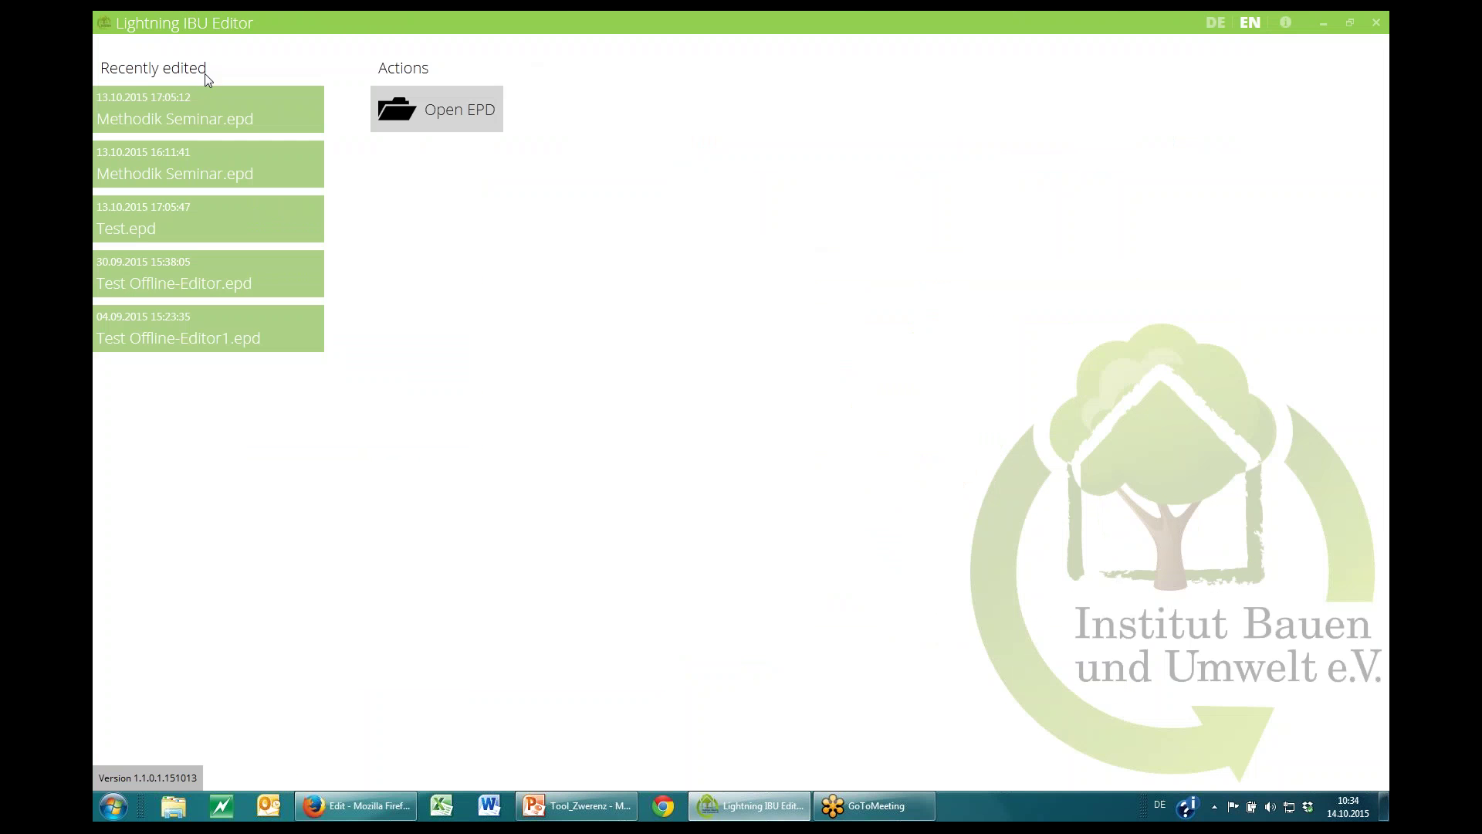
{"action": "left_click", "coordinate": [437, 109]}
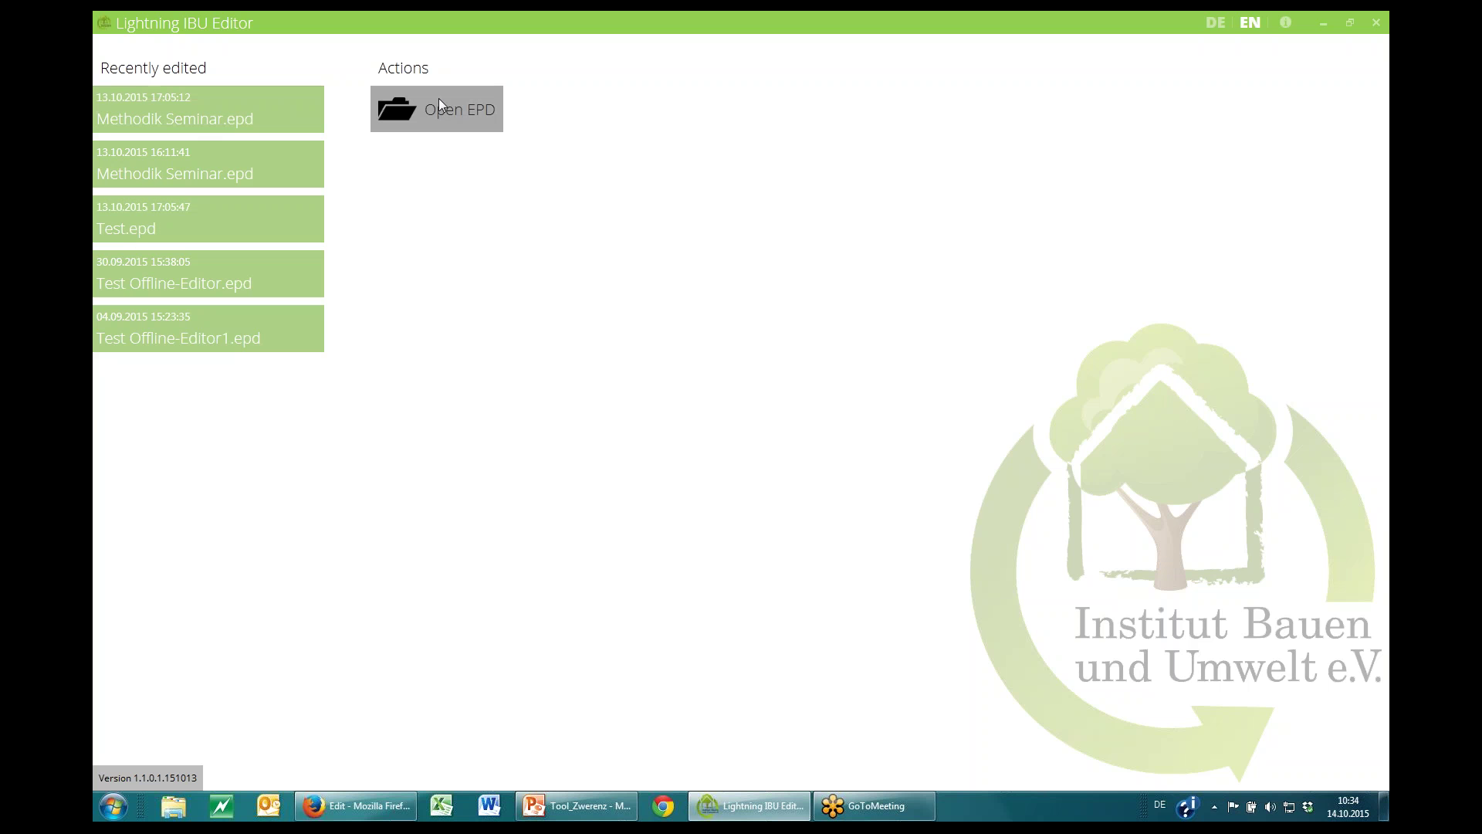
{"action": "left_click", "coordinate": [419, 113]}
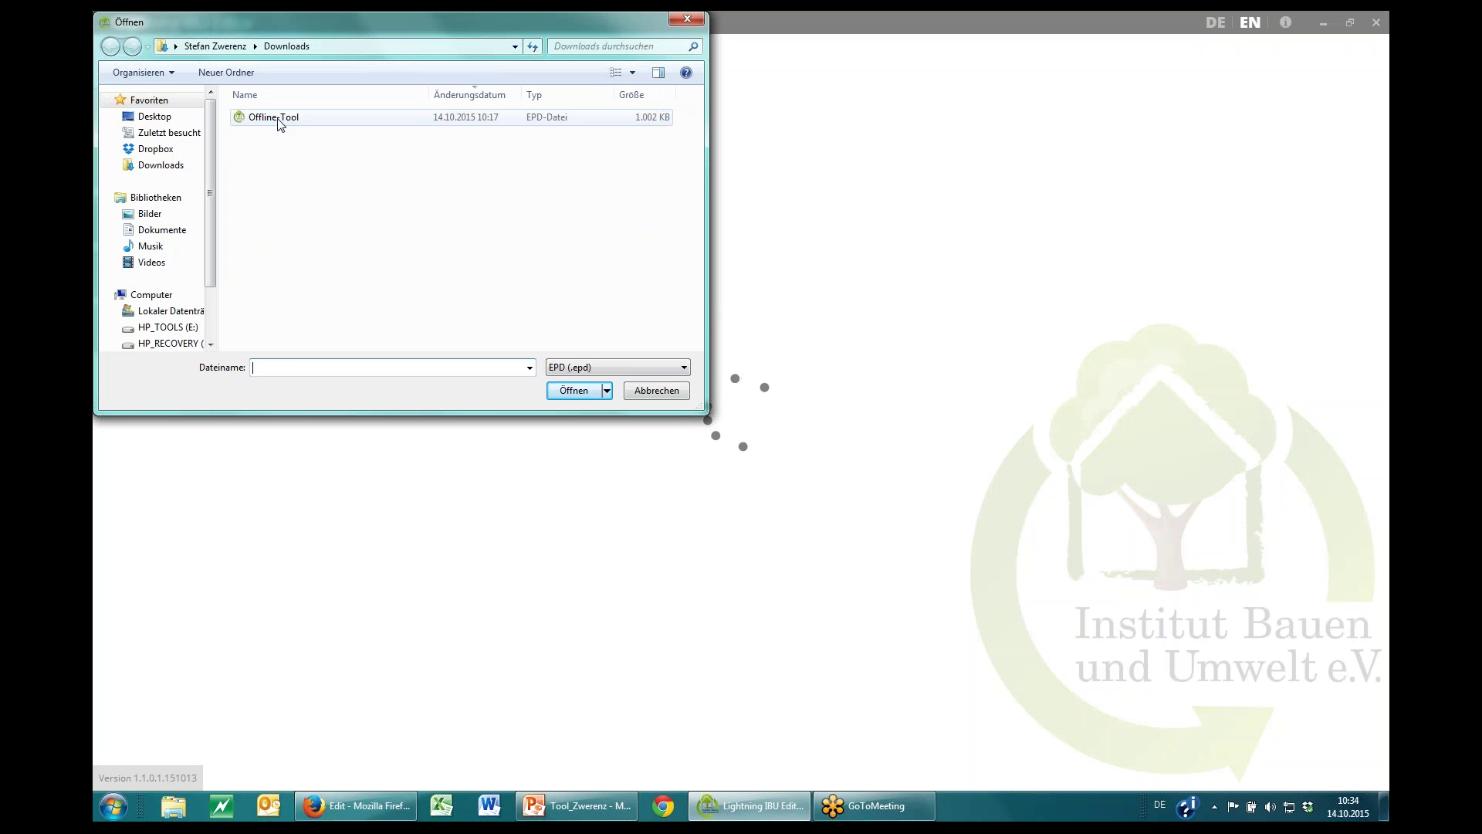
{"action": "left_click", "coordinate": [278, 118]}
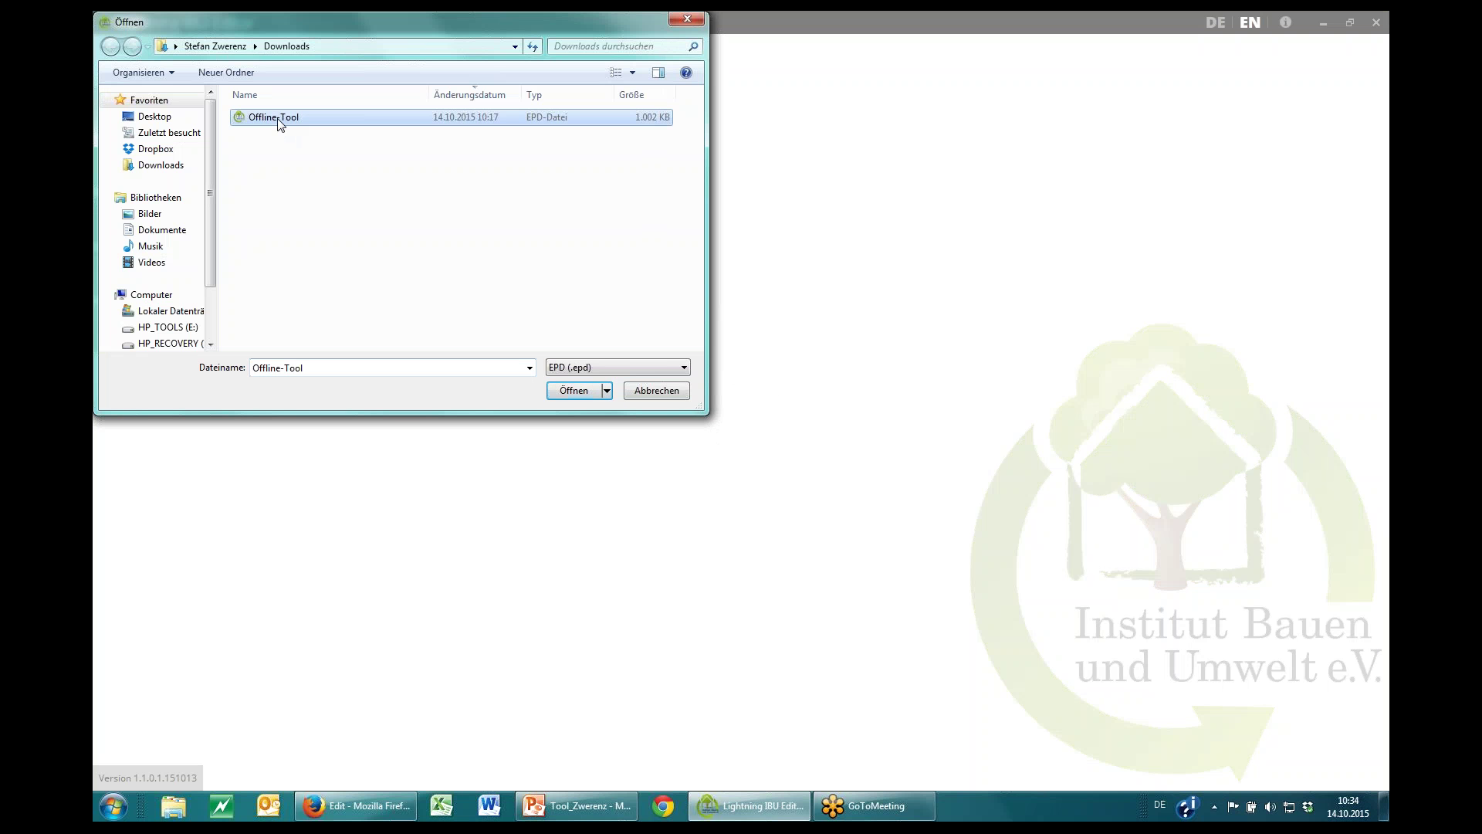
{"action": "double_click", "coordinate": [276, 117]}
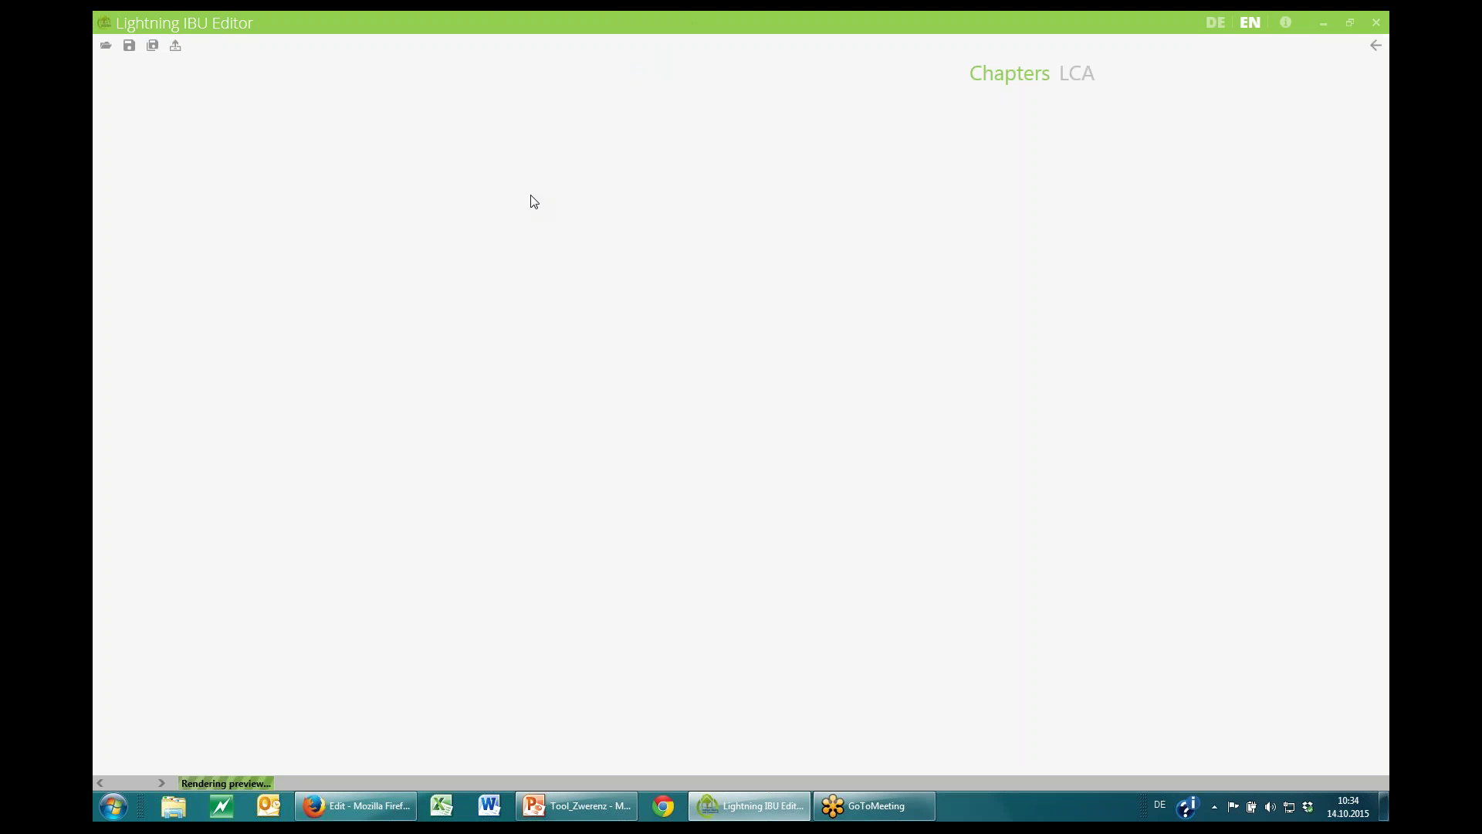
Check the EPD's name in its online settings in Firefox and return to the Lightning IBU Editor
{"action": "left_click", "coordinate": [355, 805]}
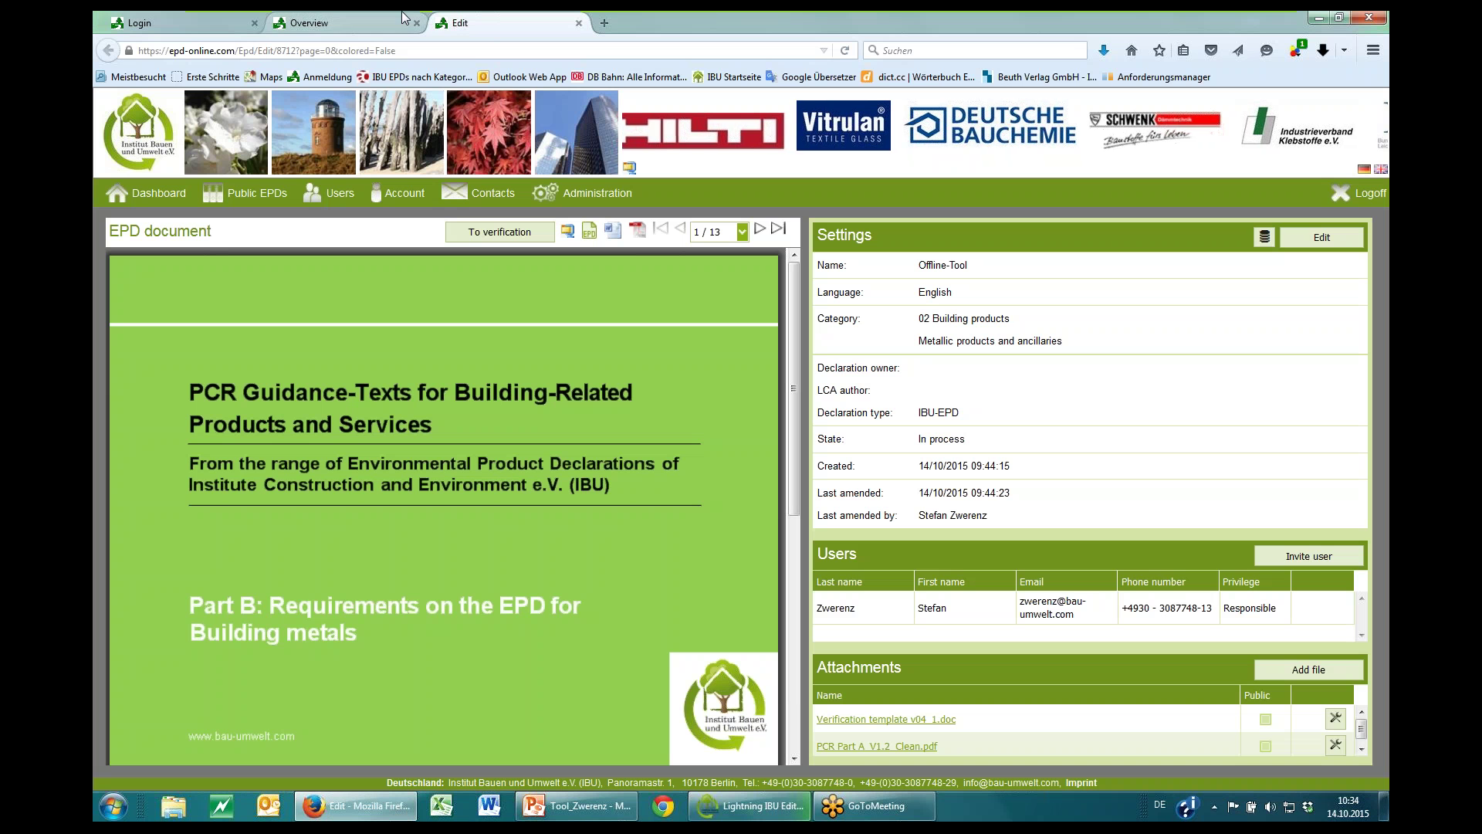
{"action": "left_click_drag", "start_coordinate": [920, 265], "coordinate": [970, 266]}
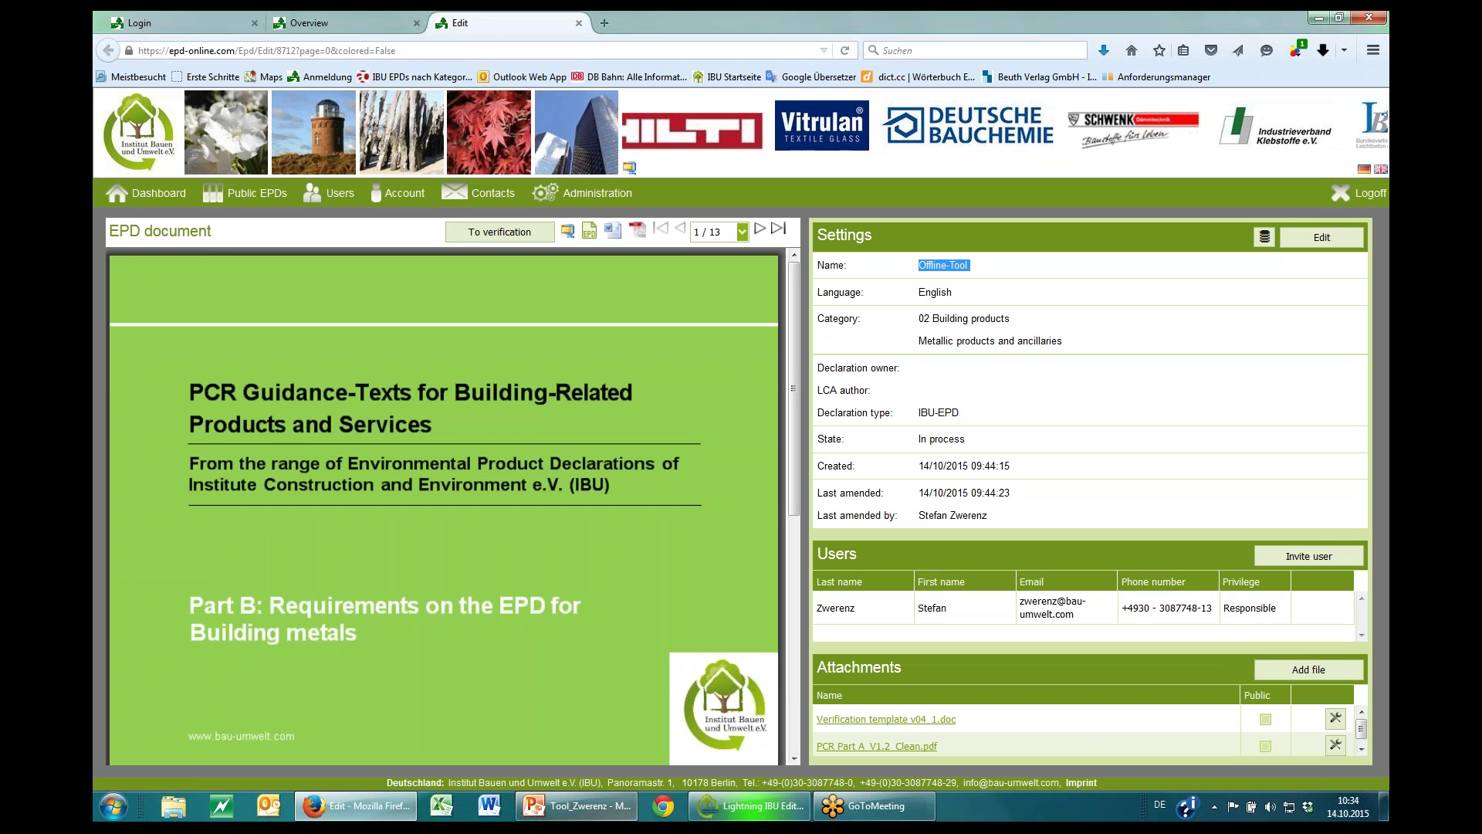
{"action": "left_click", "coordinate": [747, 808]}
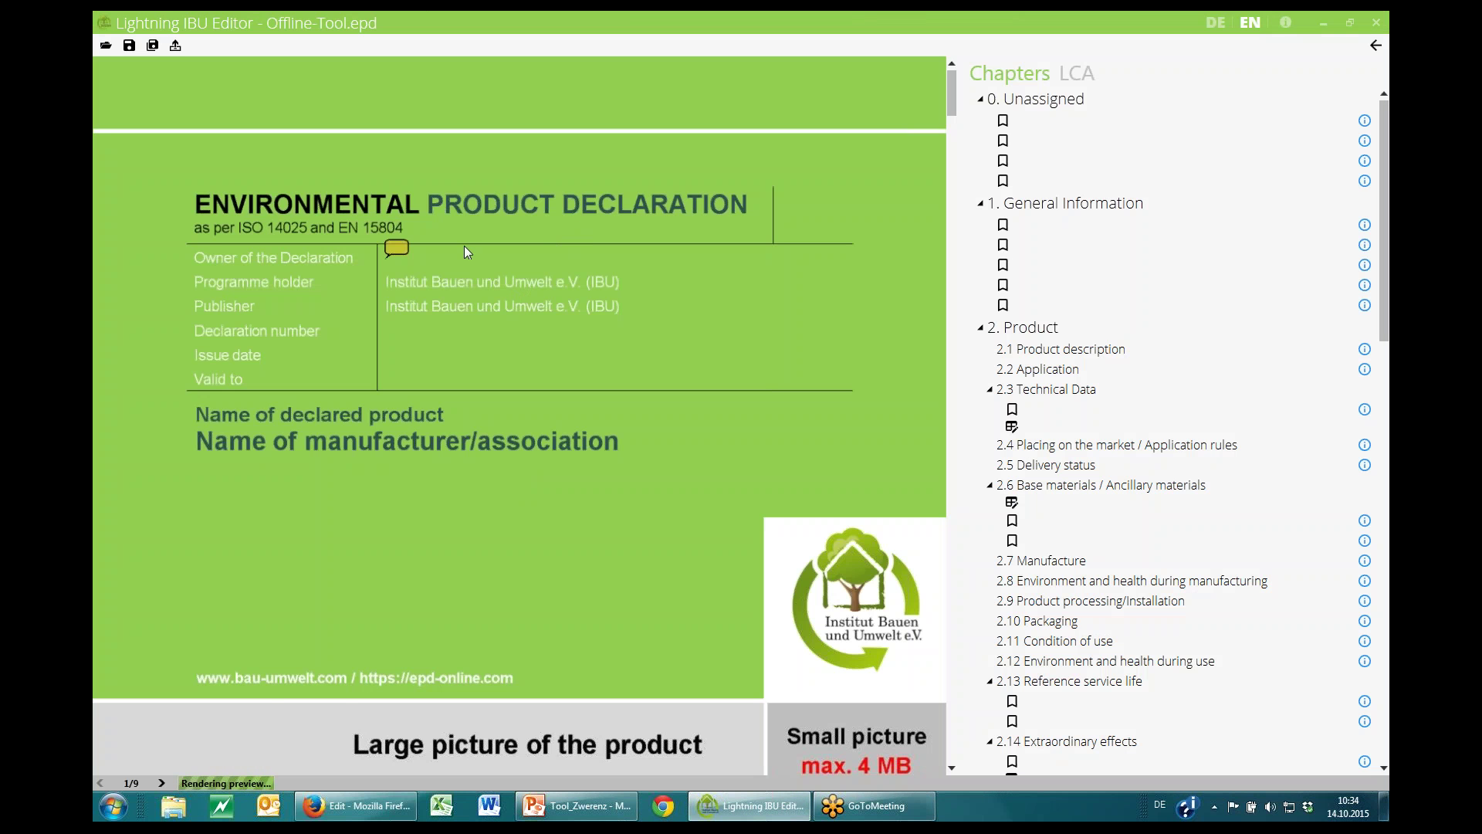
Examine the cover page and go through the Unassigned and General Information entries to see which preview passages they belong to
{"action": "scroll", "coordinate": [720, 346], "scroll_direction": "down", "scroll_amount": 7}
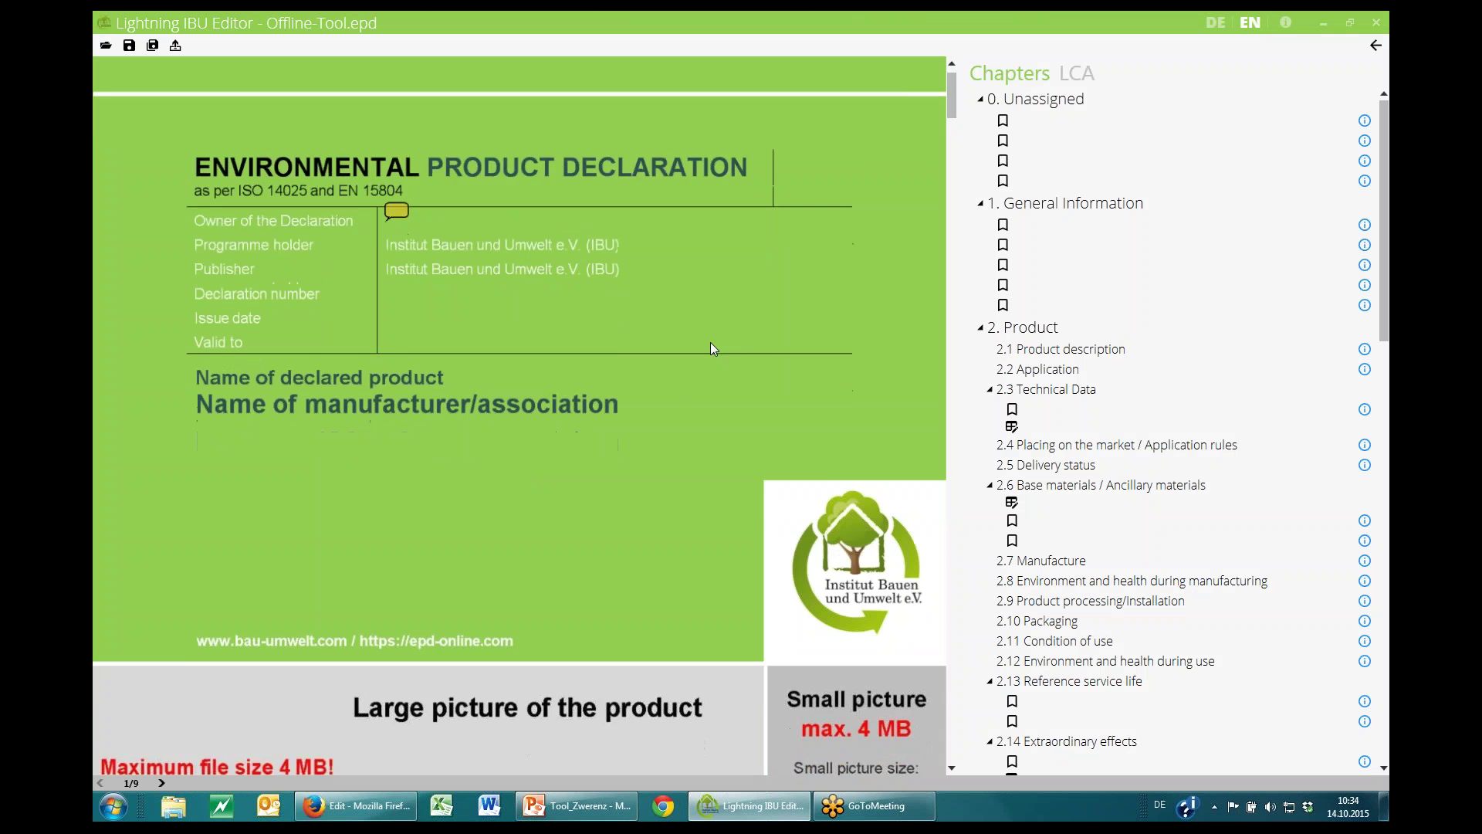
{"action": "scroll", "coordinate": [682, 346], "scroll_direction": "up", "scroll_amount": 7}
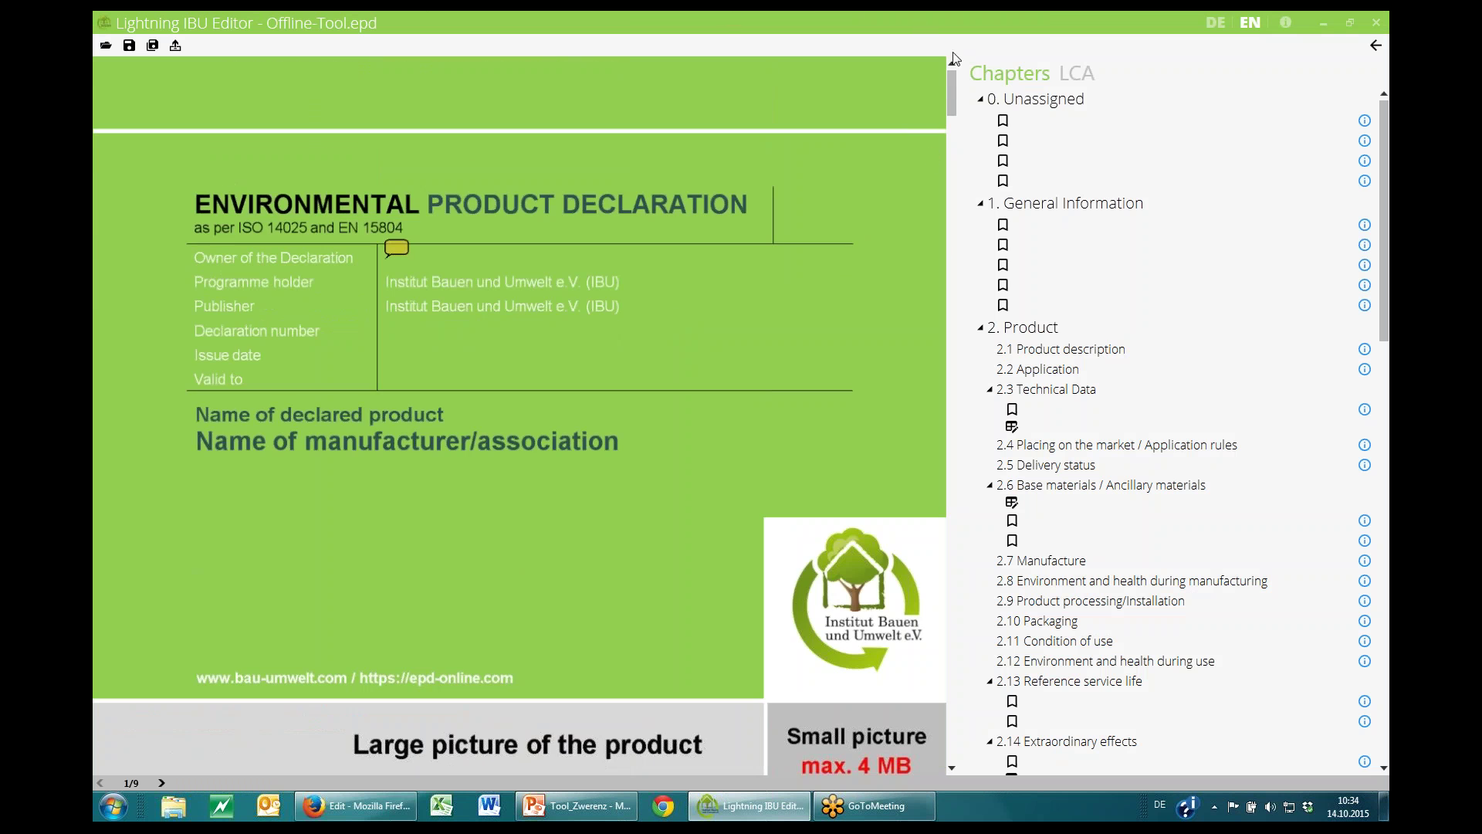
{"action": "left_click", "coordinate": [1036, 100]}
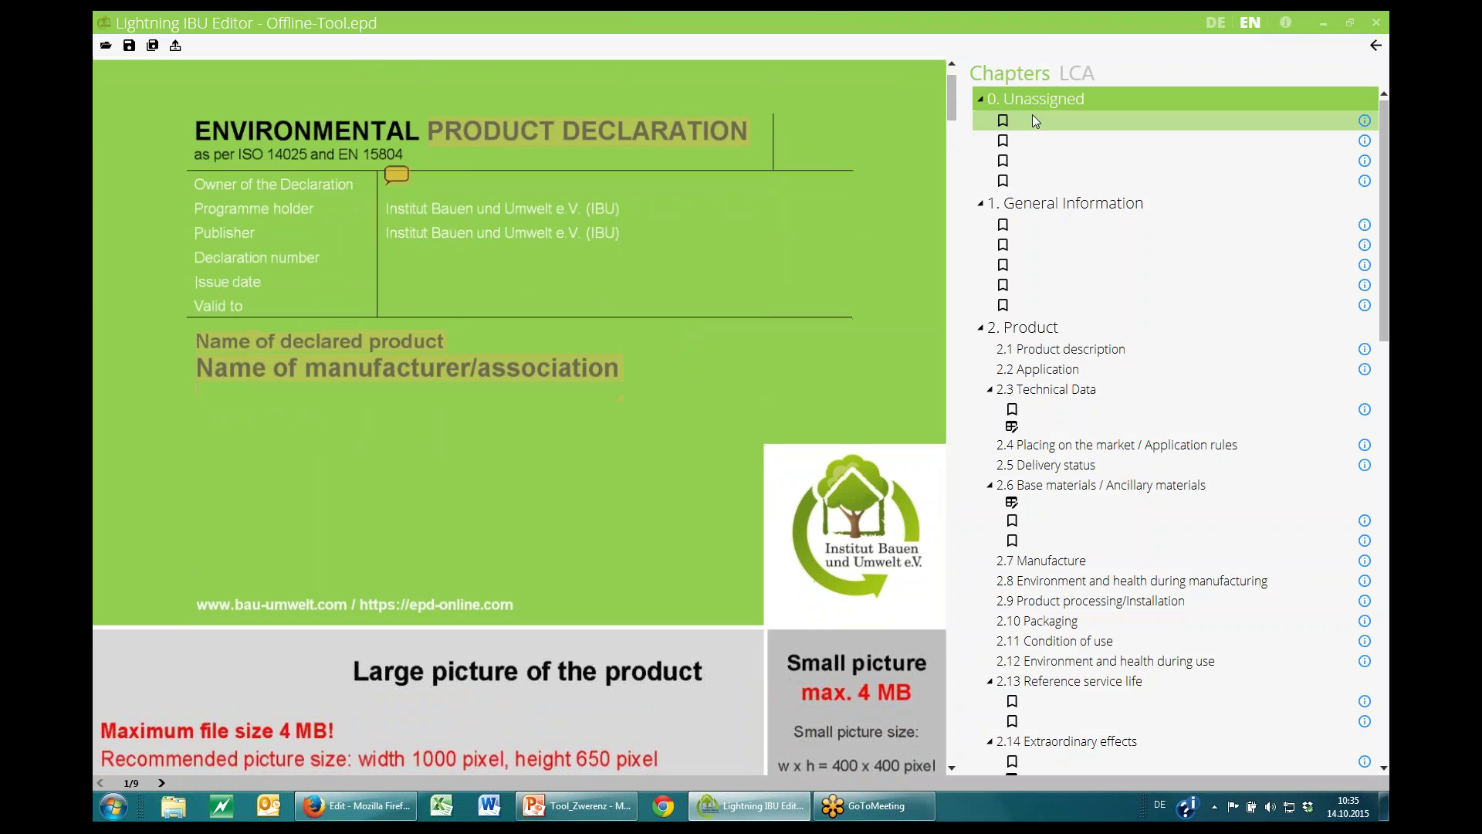
{"action": "left_click", "coordinate": [1033, 120]}
{"action": "left_click", "coordinate": [1036, 139]}
{"action": "left_click", "coordinate": [1039, 159]}
{"action": "left_click", "coordinate": [1042, 179]}
{"action": "left_click", "coordinate": [1051, 202]}
{"action": "left_click", "coordinate": [1052, 225]}
{"action": "left_click", "coordinate": [1049, 246]}
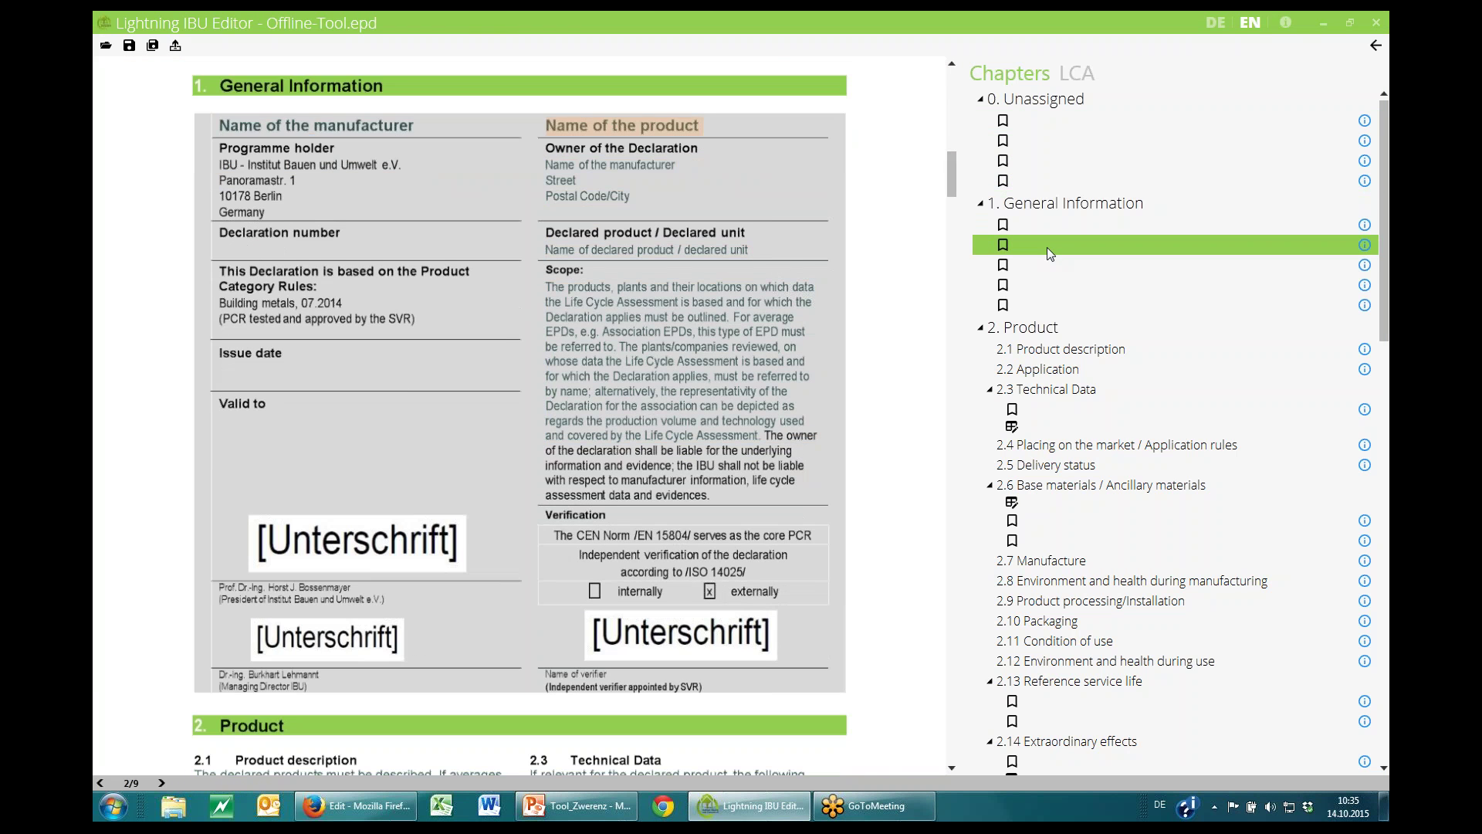
{"action": "left_click", "coordinate": [1043, 263]}
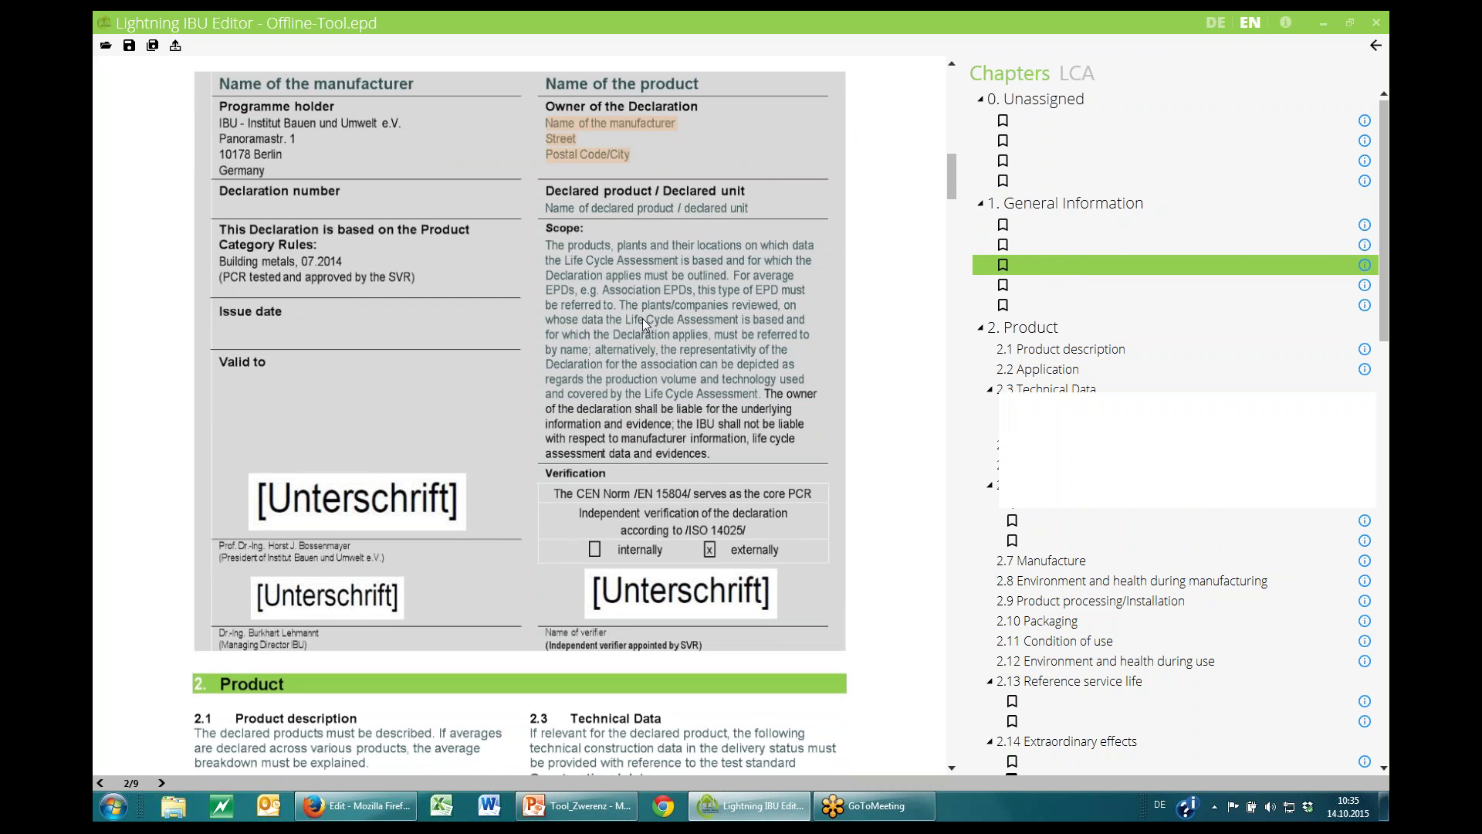
{"action": "left_click", "coordinate": [1050, 305]}
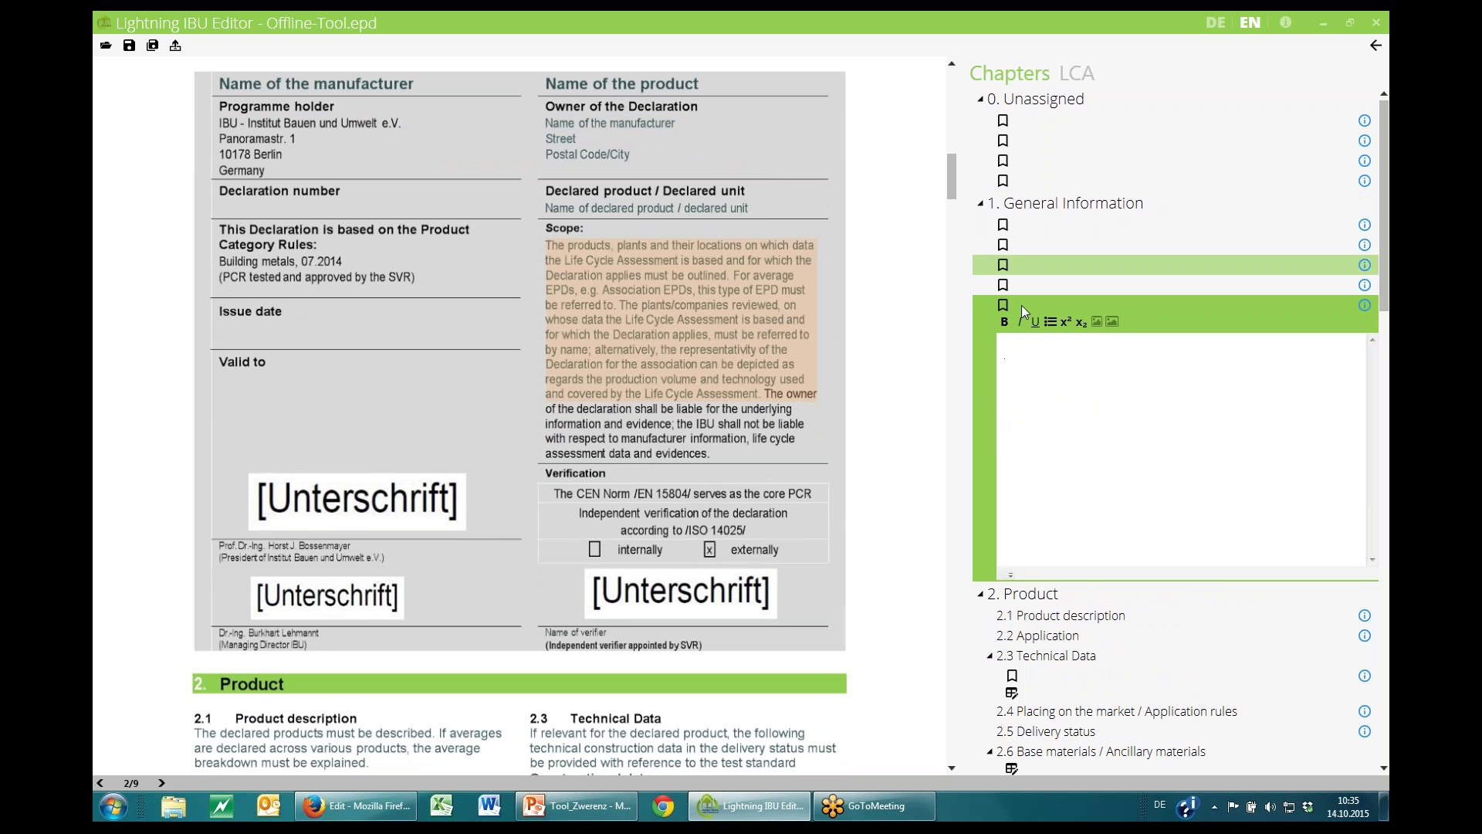
Enter "Test Test" as the text of section 2.1 Product description
{"action": "scroll", "coordinate": [875, 461], "scroll_direction": "down", "scroll_amount": 5}
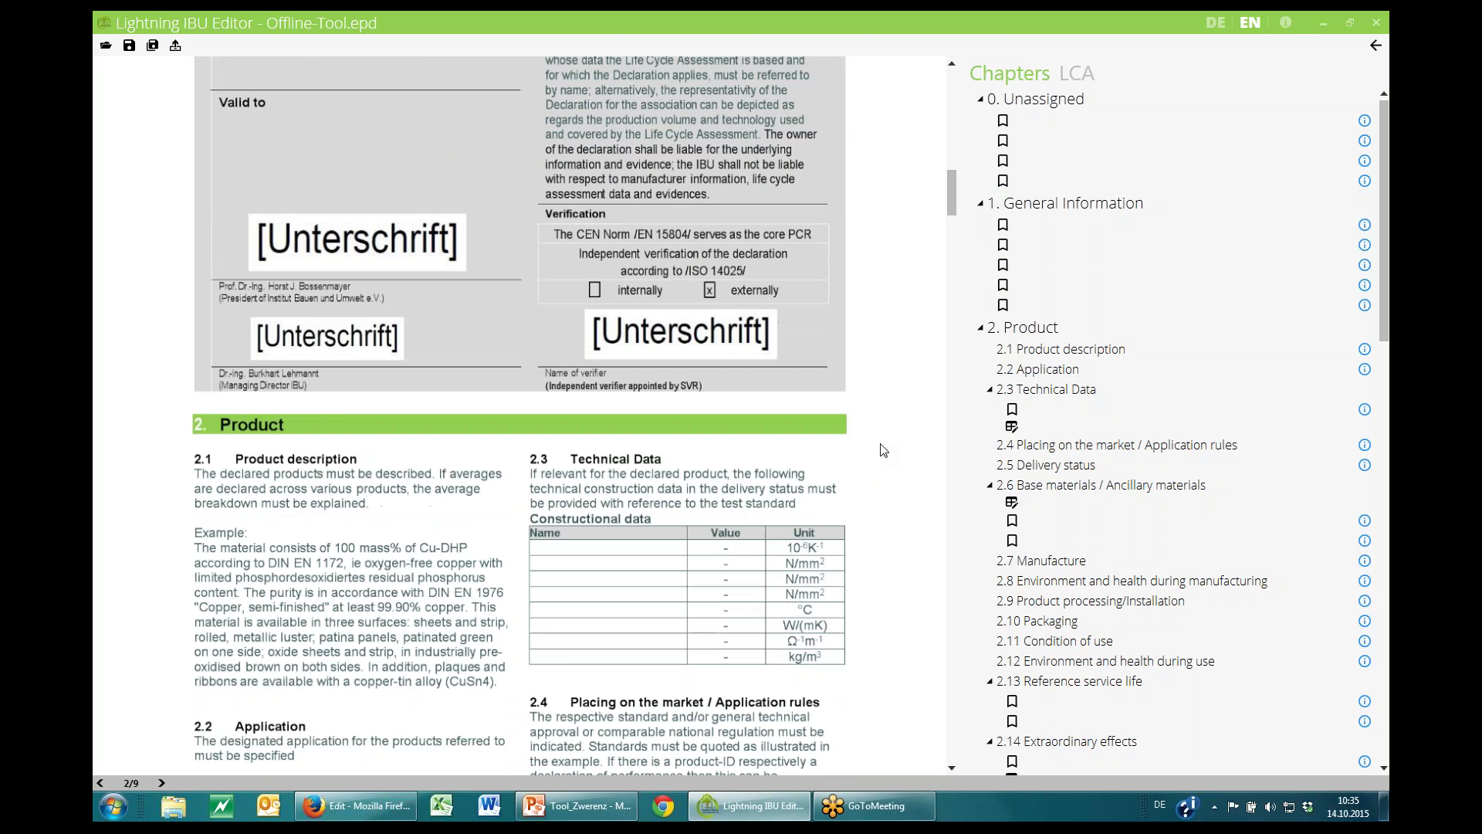
{"action": "scroll", "coordinate": [883, 449], "scroll_direction": "down", "scroll_amount": 1}
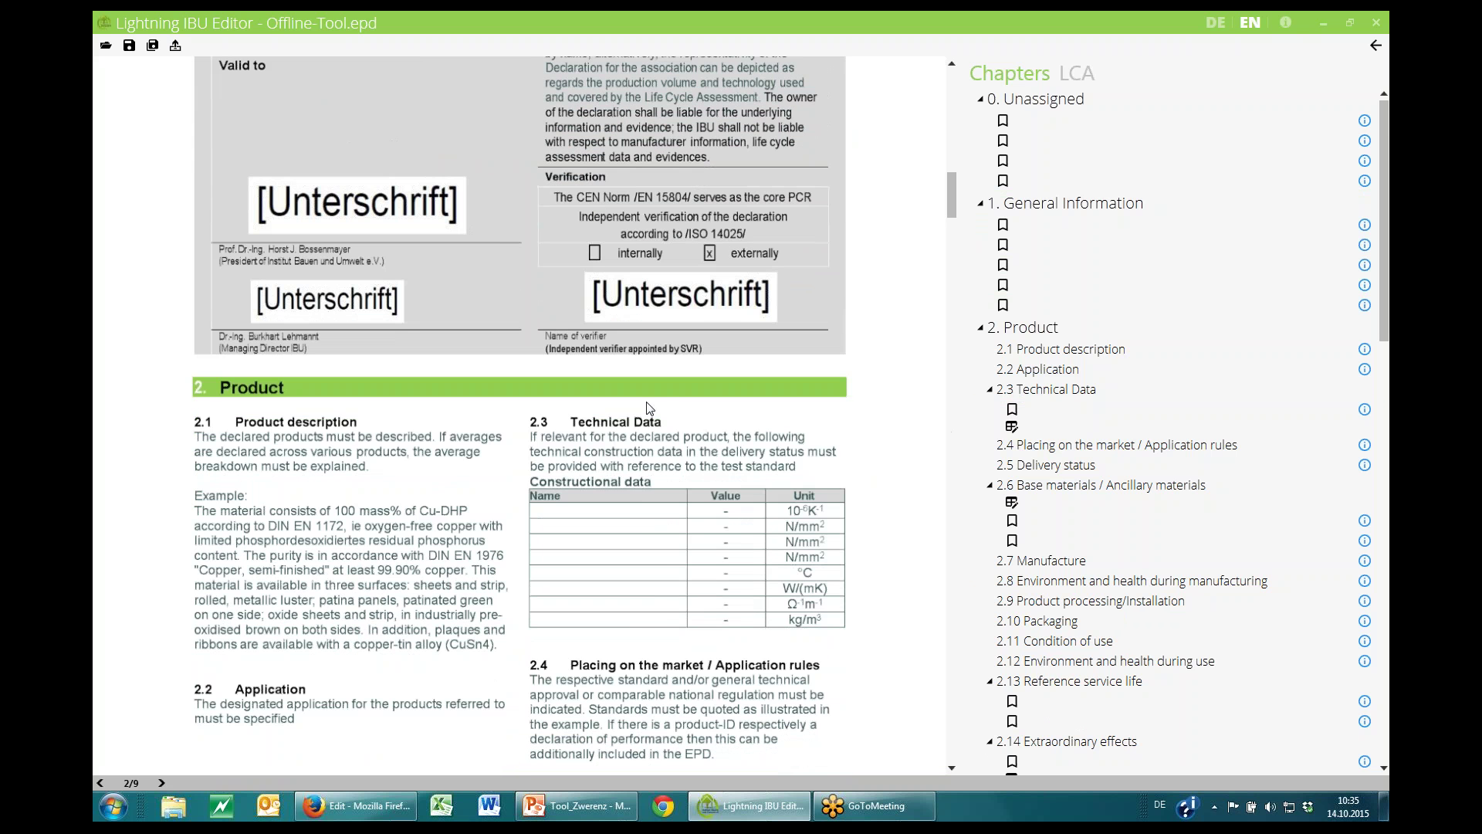
{"action": "scroll", "coordinate": [625, 411], "scroll_direction": "down", "scroll_amount": 6}
{"action": "scroll", "coordinate": [1063, 329], "scroll_direction": "down", "scroll_amount": 8}
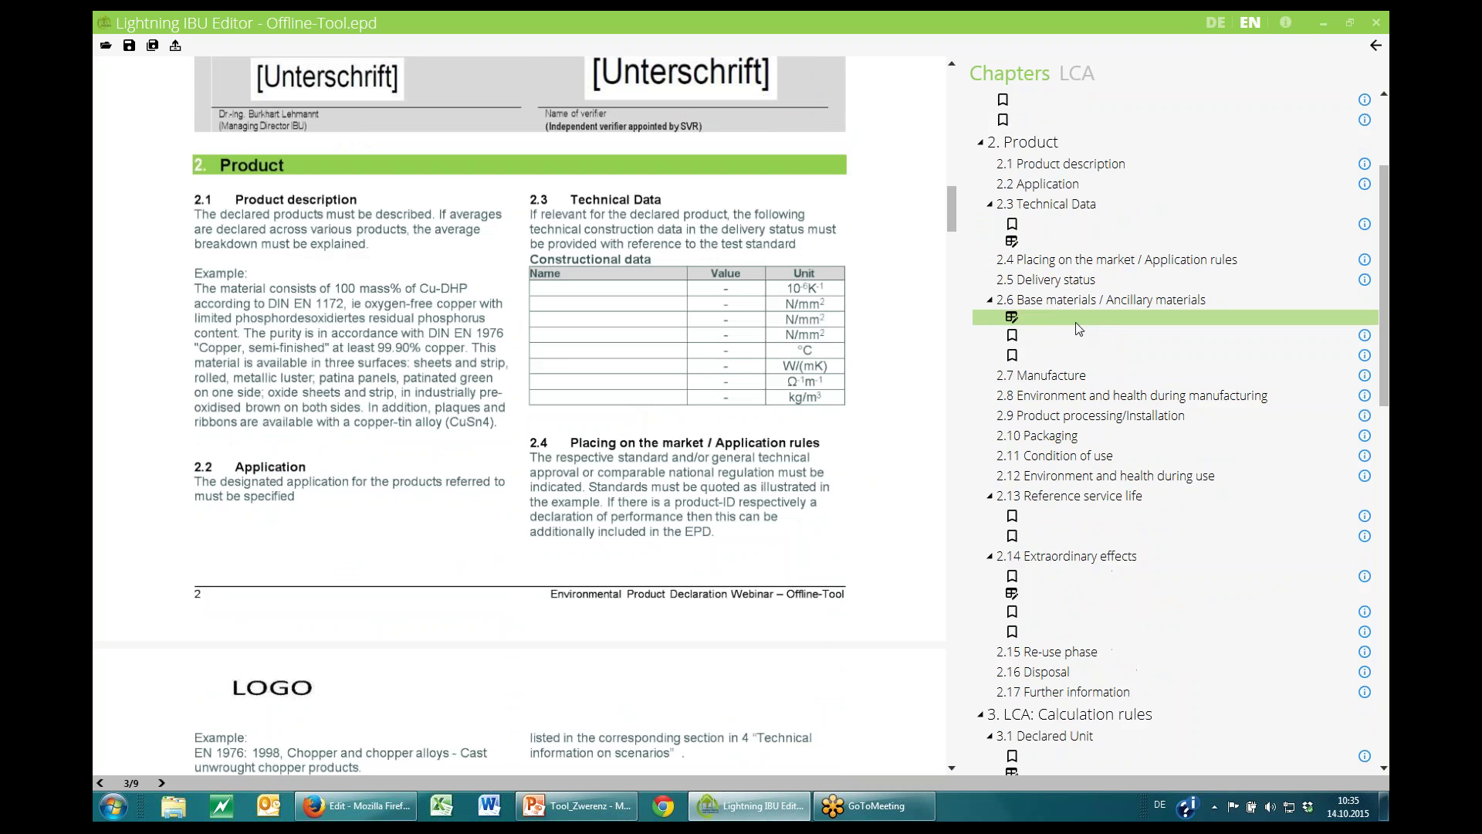
{"action": "scroll", "coordinate": [1082, 314], "scroll_direction": "up", "scroll_amount": 3}
{"action": "scroll", "coordinate": [1080, 309], "scroll_direction": "up", "scroll_amount": 3}
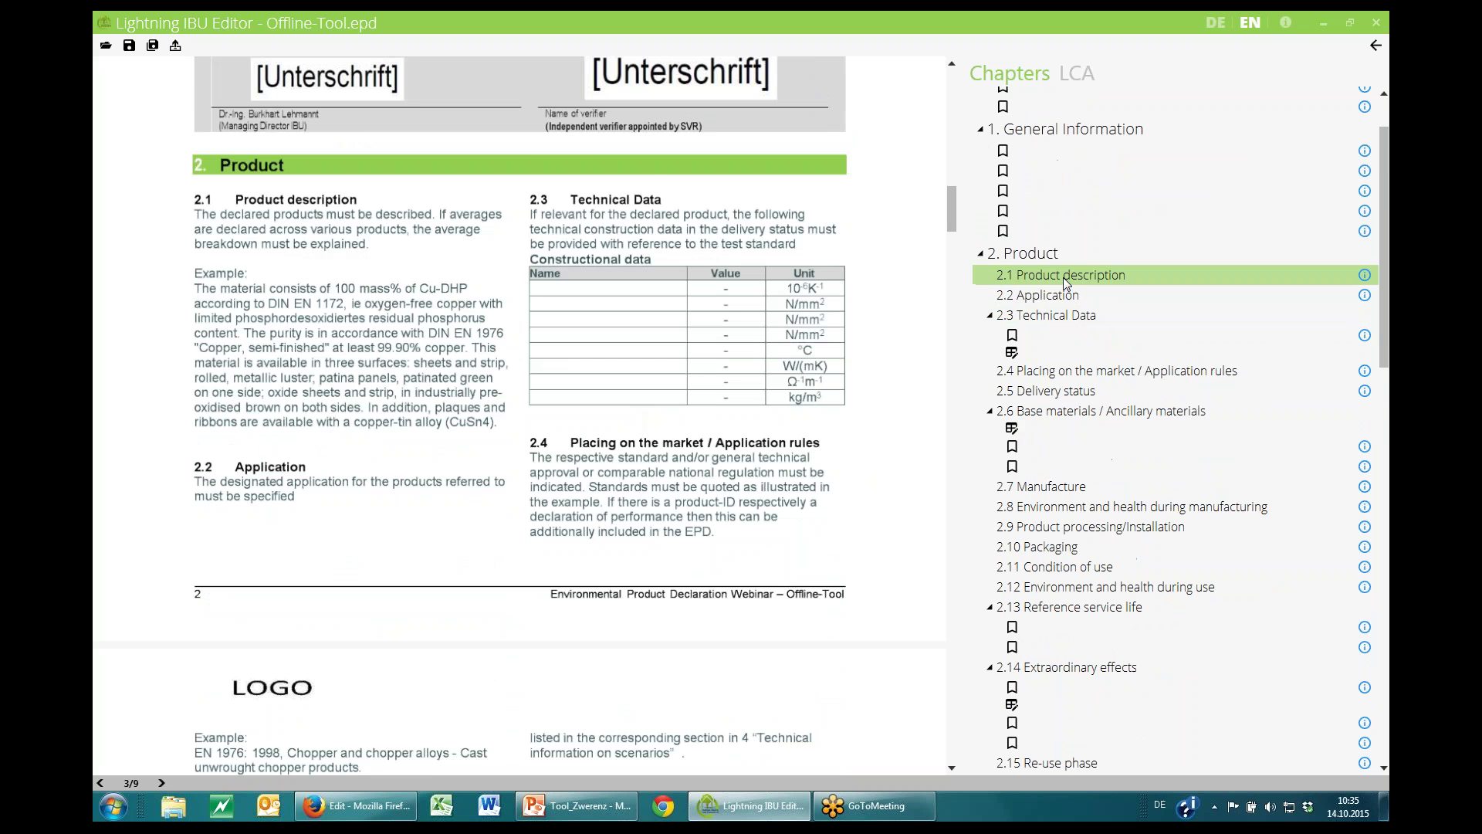
{"action": "left_click", "coordinate": [1064, 278]}
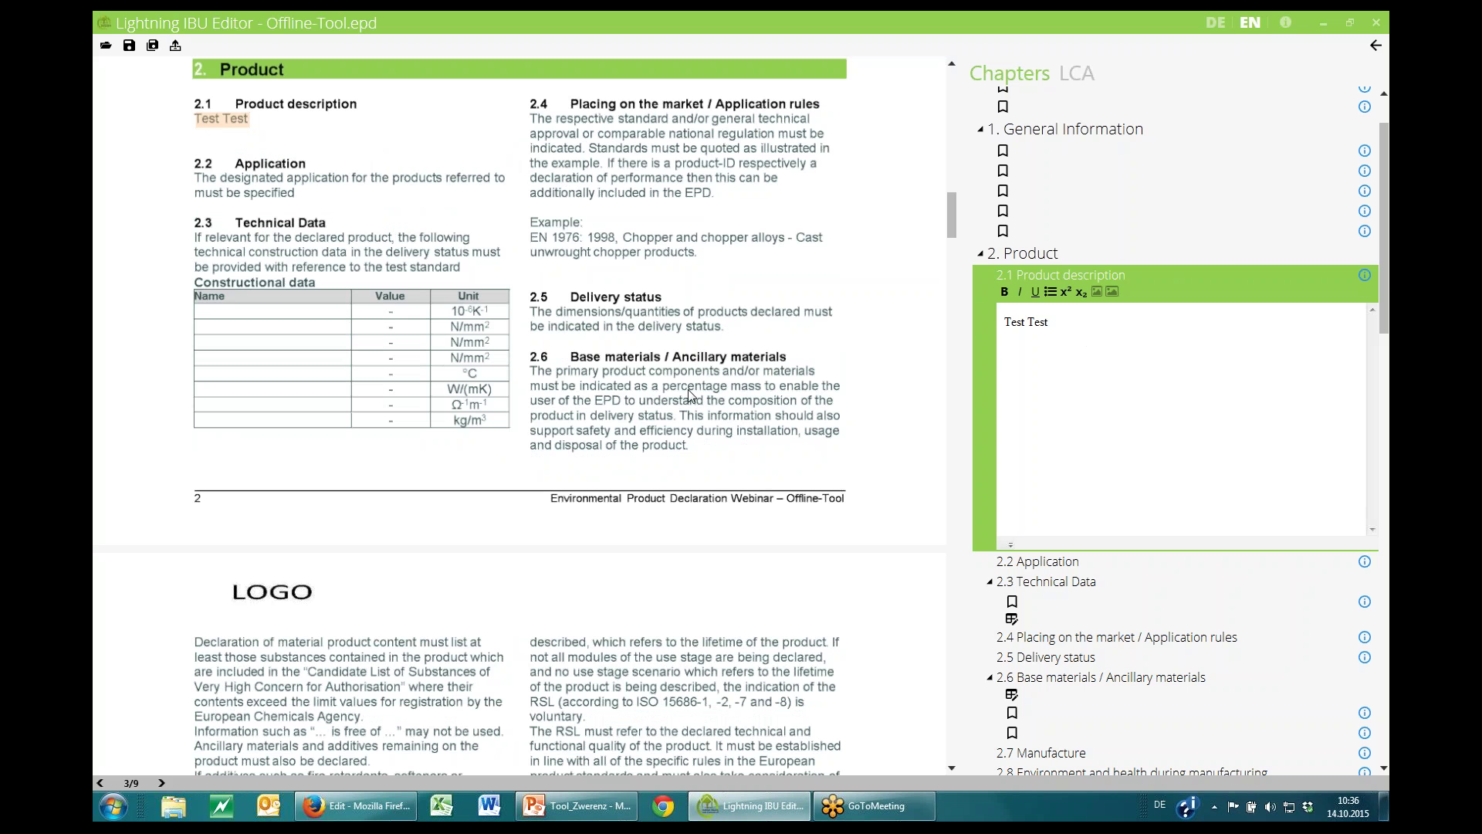
Select the 2.6 Base materials passage in the preview, then open the Constructional data table under 2.3 Technical Data
{"action": "left_click", "coordinate": [691, 395]}
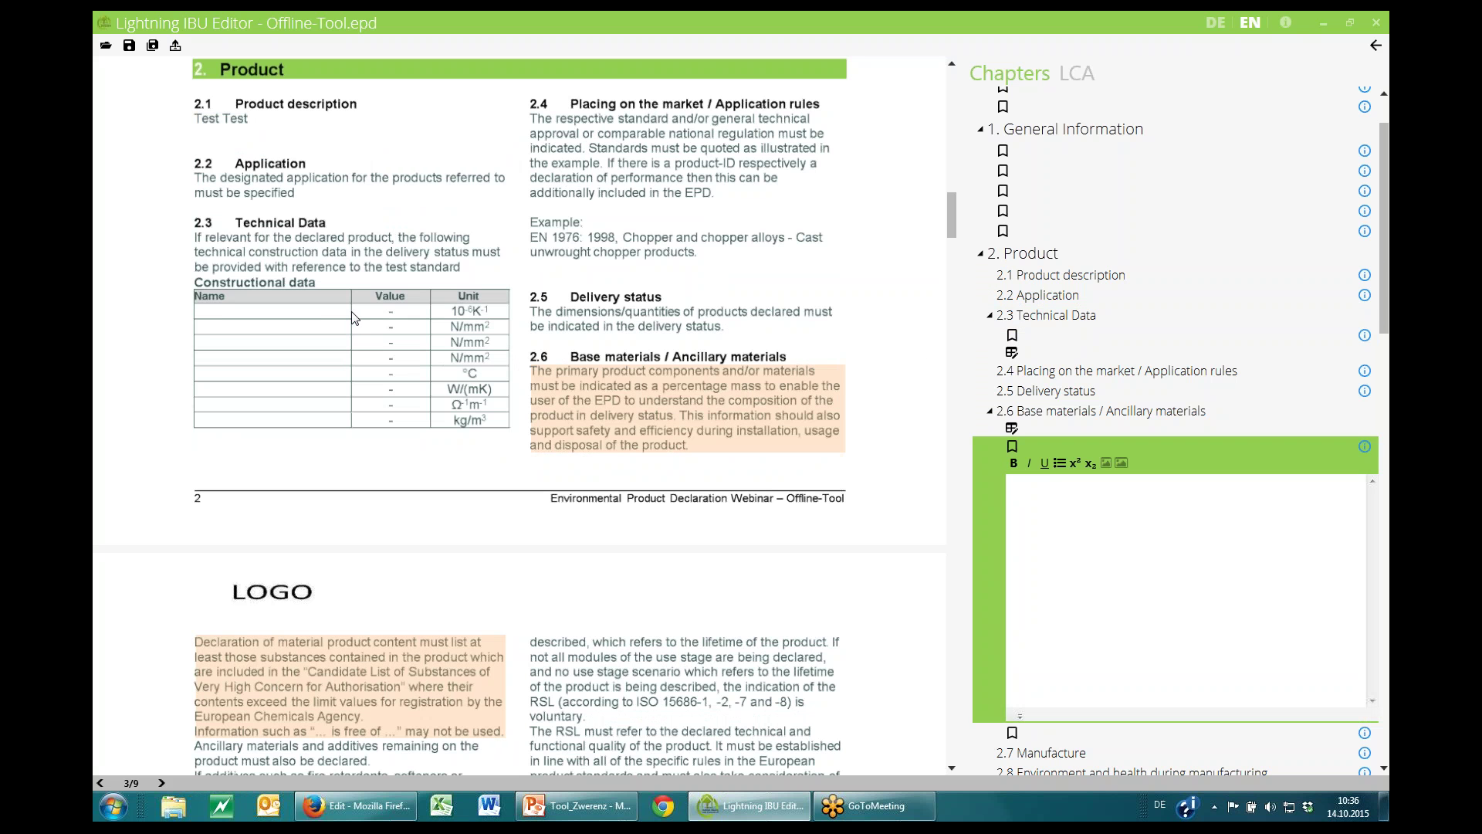
{"action": "left_click", "coordinate": [1110, 318]}
{"action": "left_click", "coordinate": [1027, 350]}
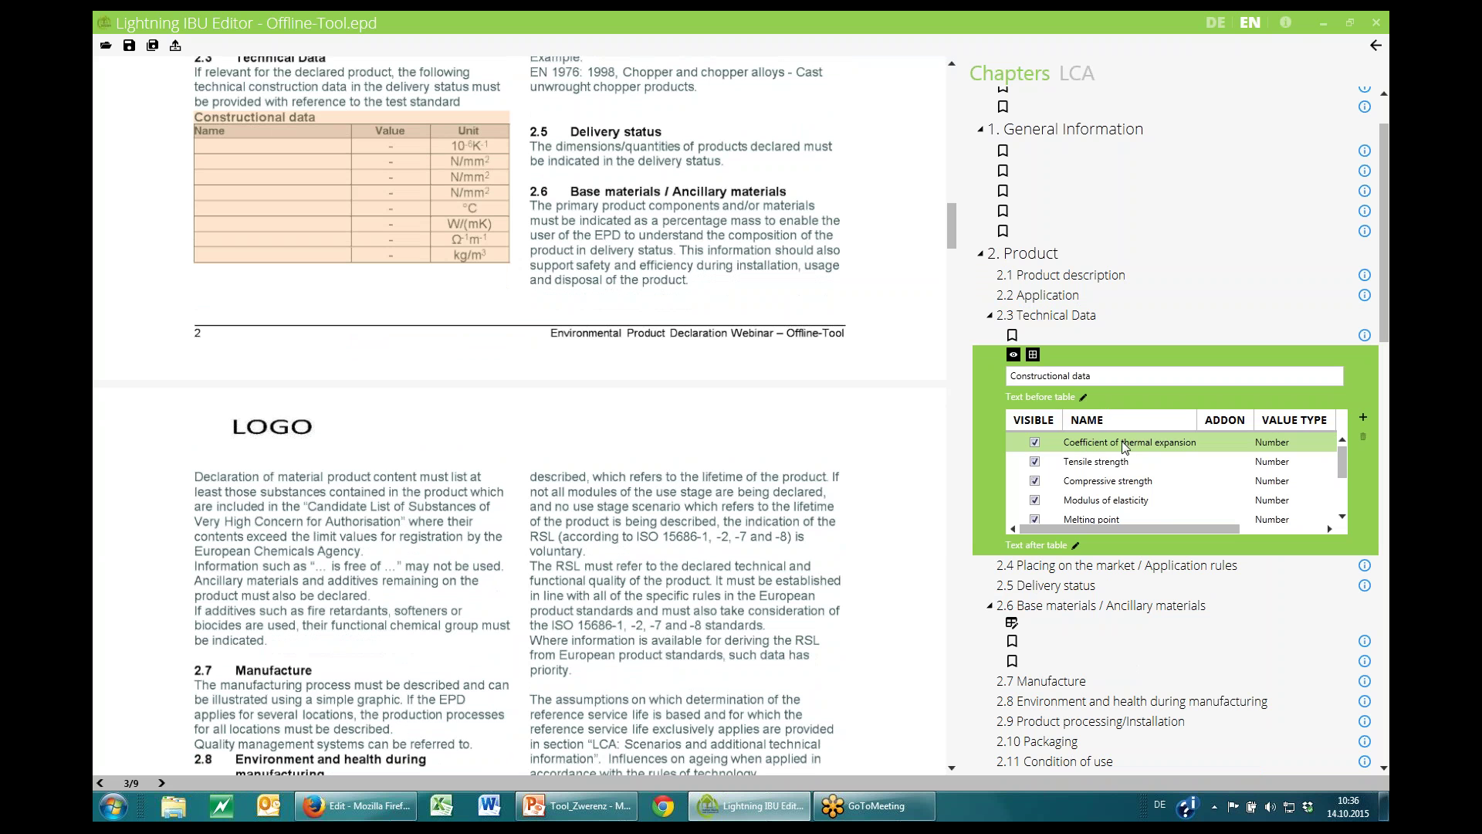
Check the value type options for the coefficient of thermal expansion and set its value to 10 in the Constructional data table
{"action": "left_click_drag", "start_coordinate": [1160, 527], "coordinate": [1245, 527]}
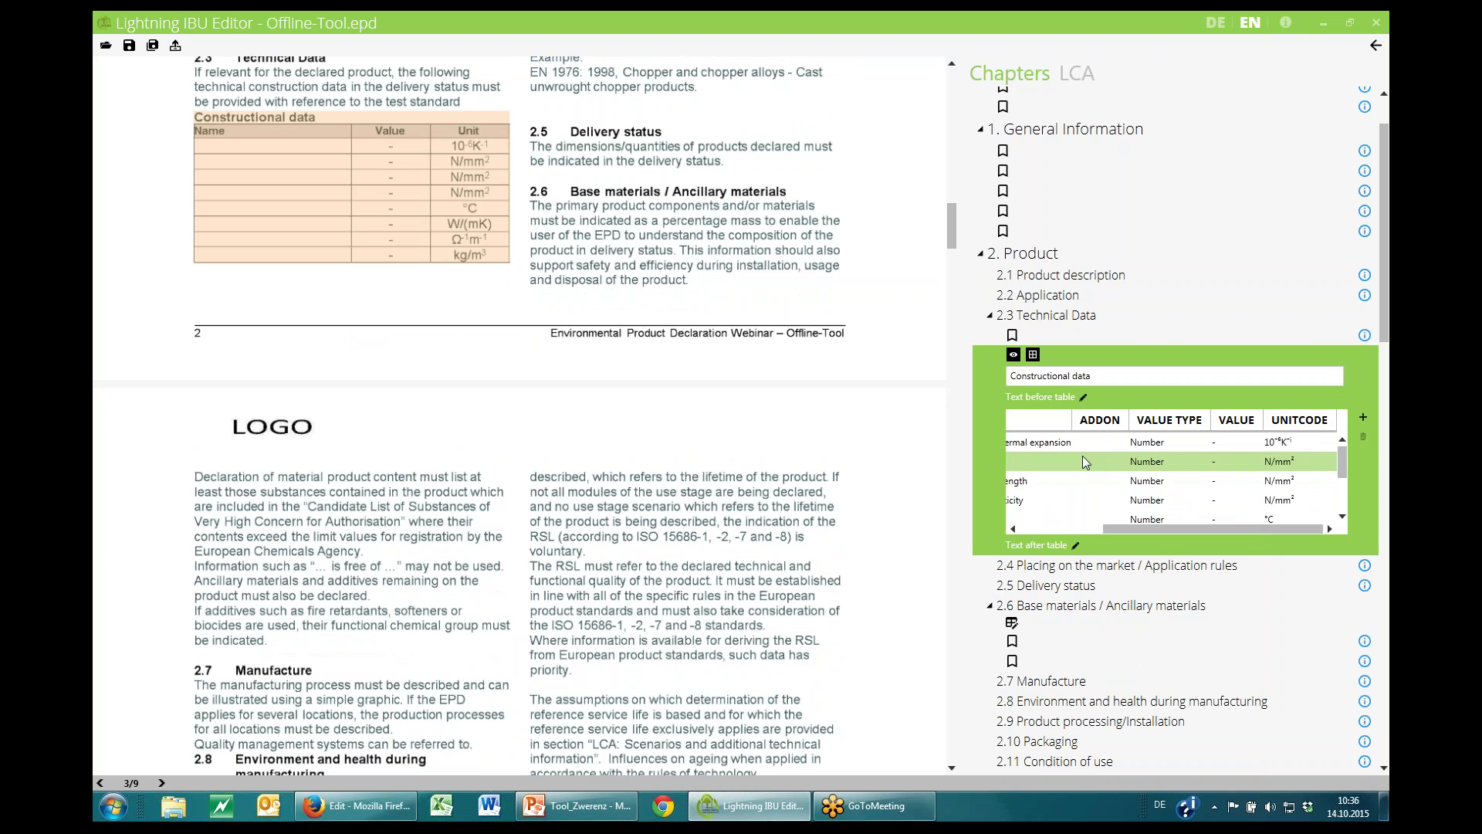
{"action": "left_click", "coordinate": [1167, 442]}
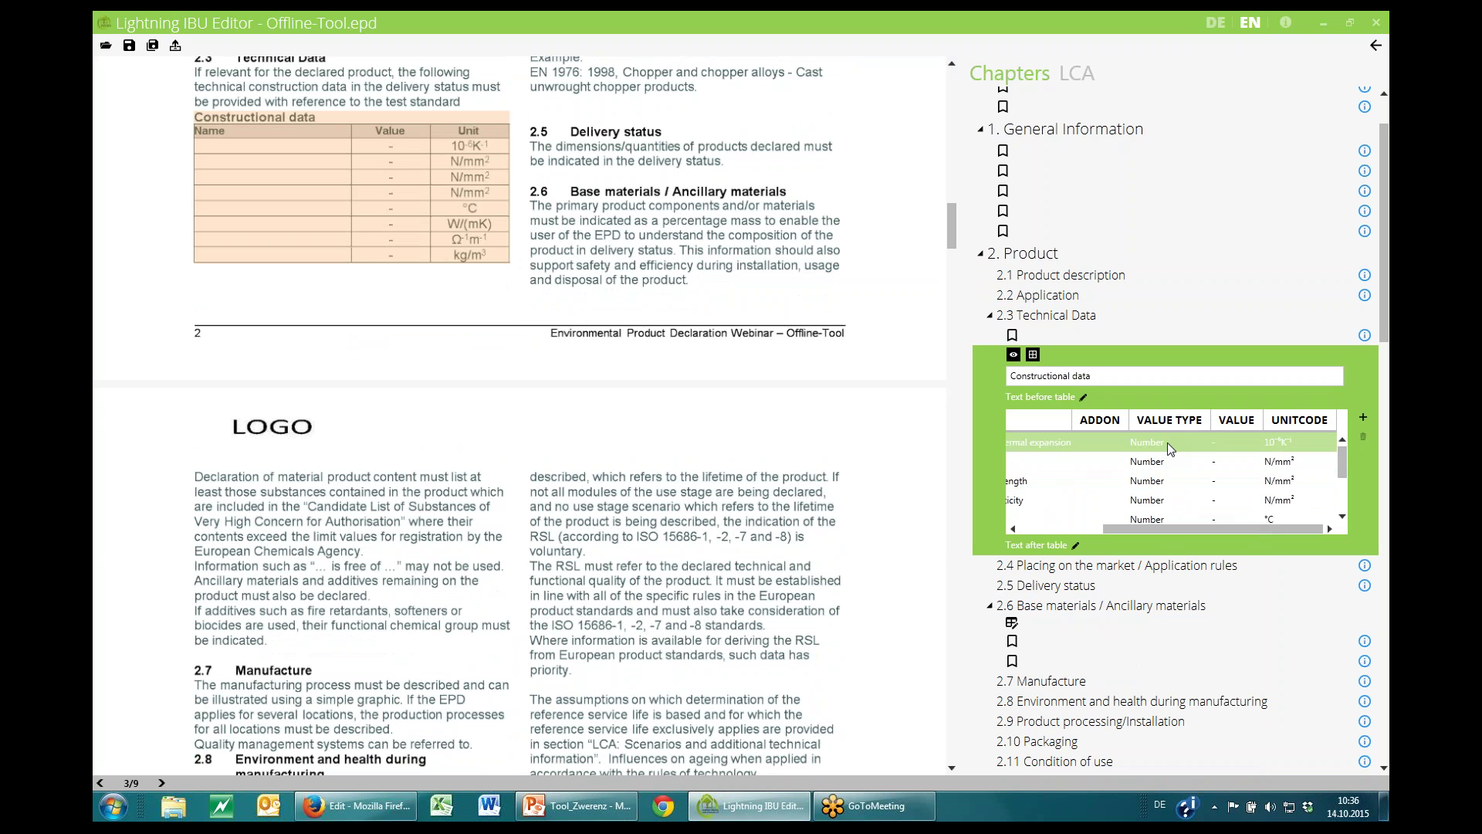
{"action": "left_click", "coordinate": [1179, 444]}
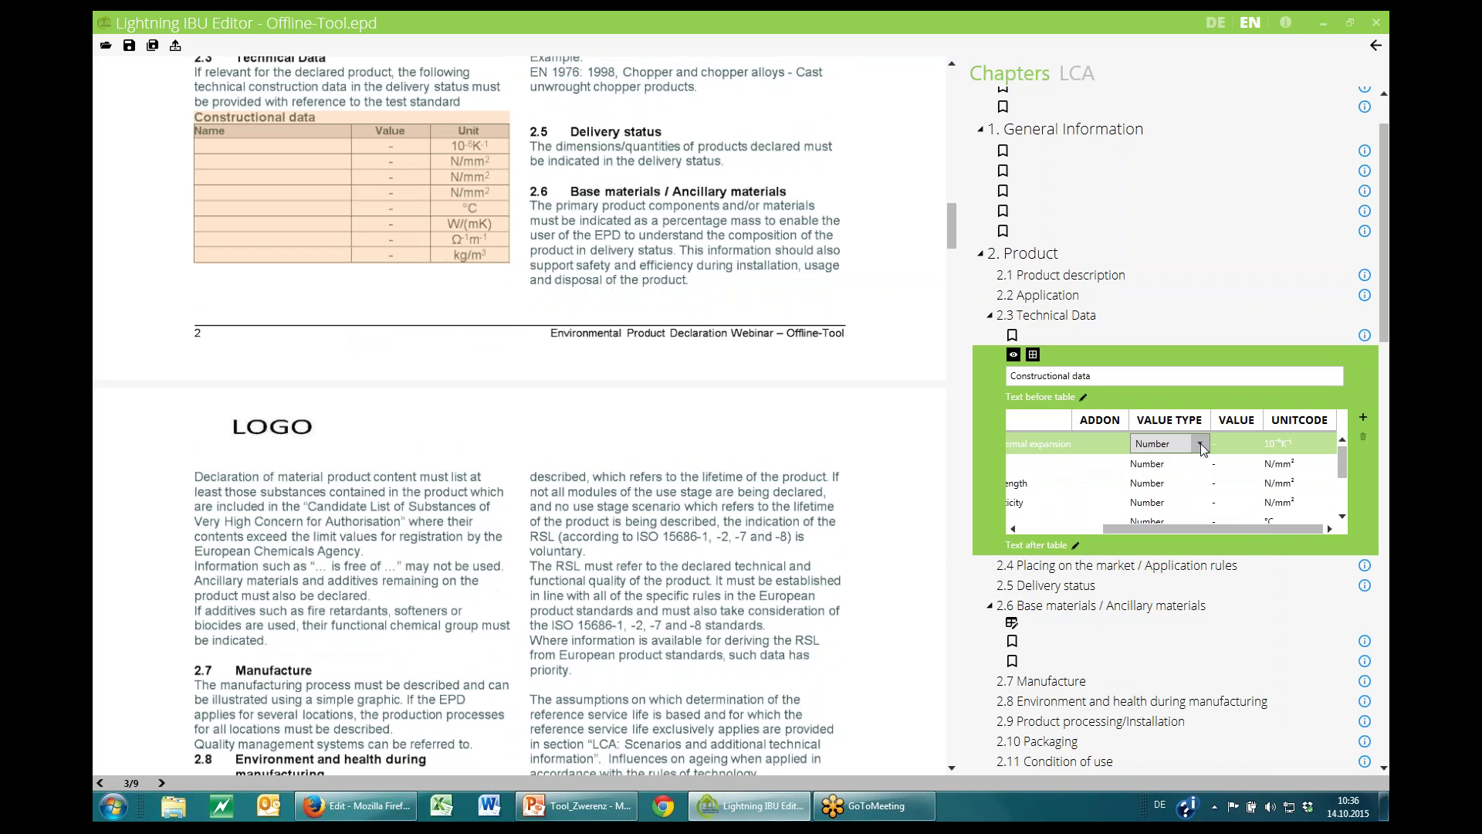
{"action": "left_click", "coordinate": [1203, 446]}
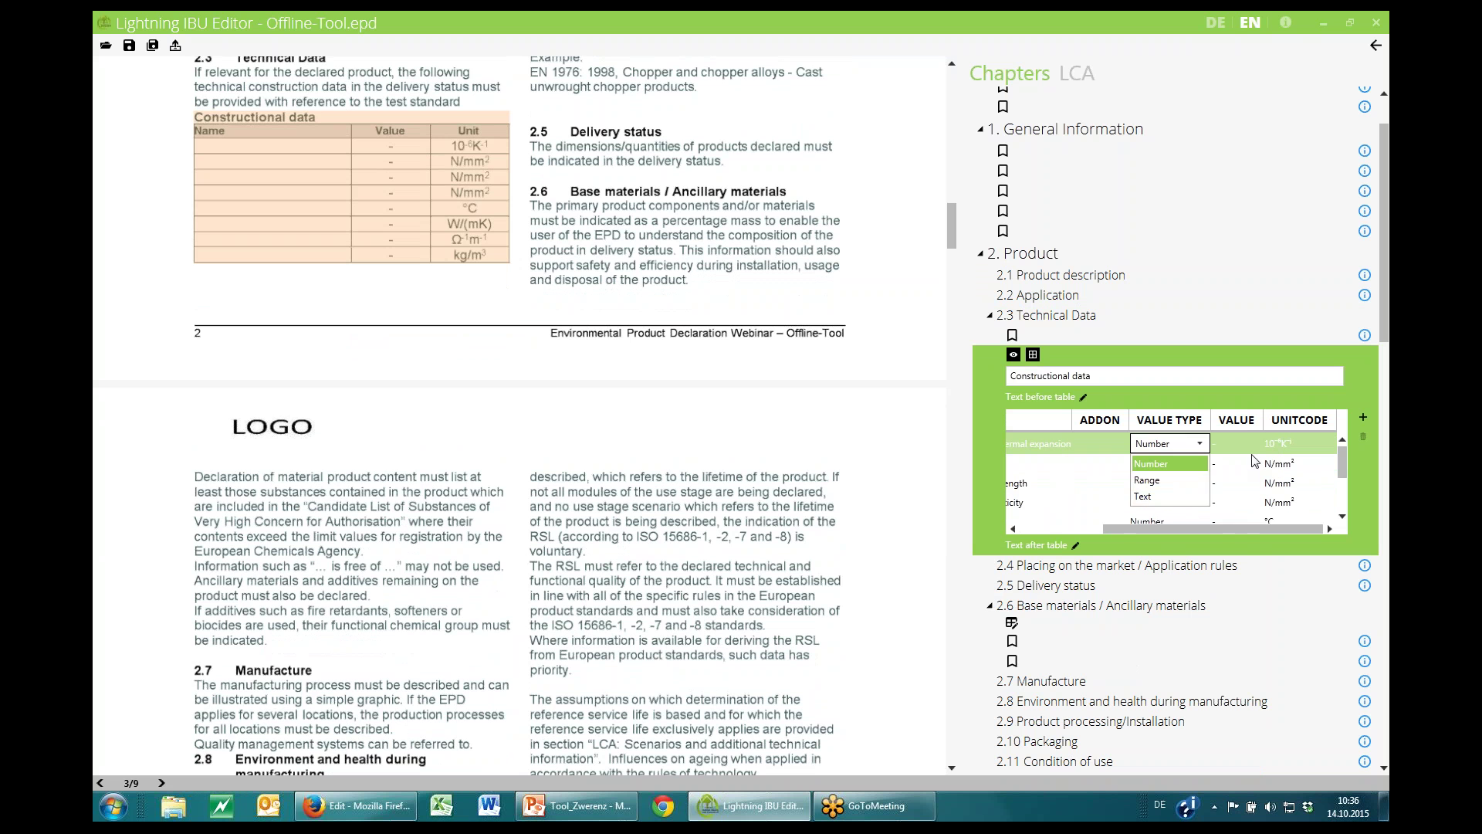
{"action": "left_click", "coordinate": [1234, 443]}
{"action": "left_click", "coordinate": [1233, 442]}
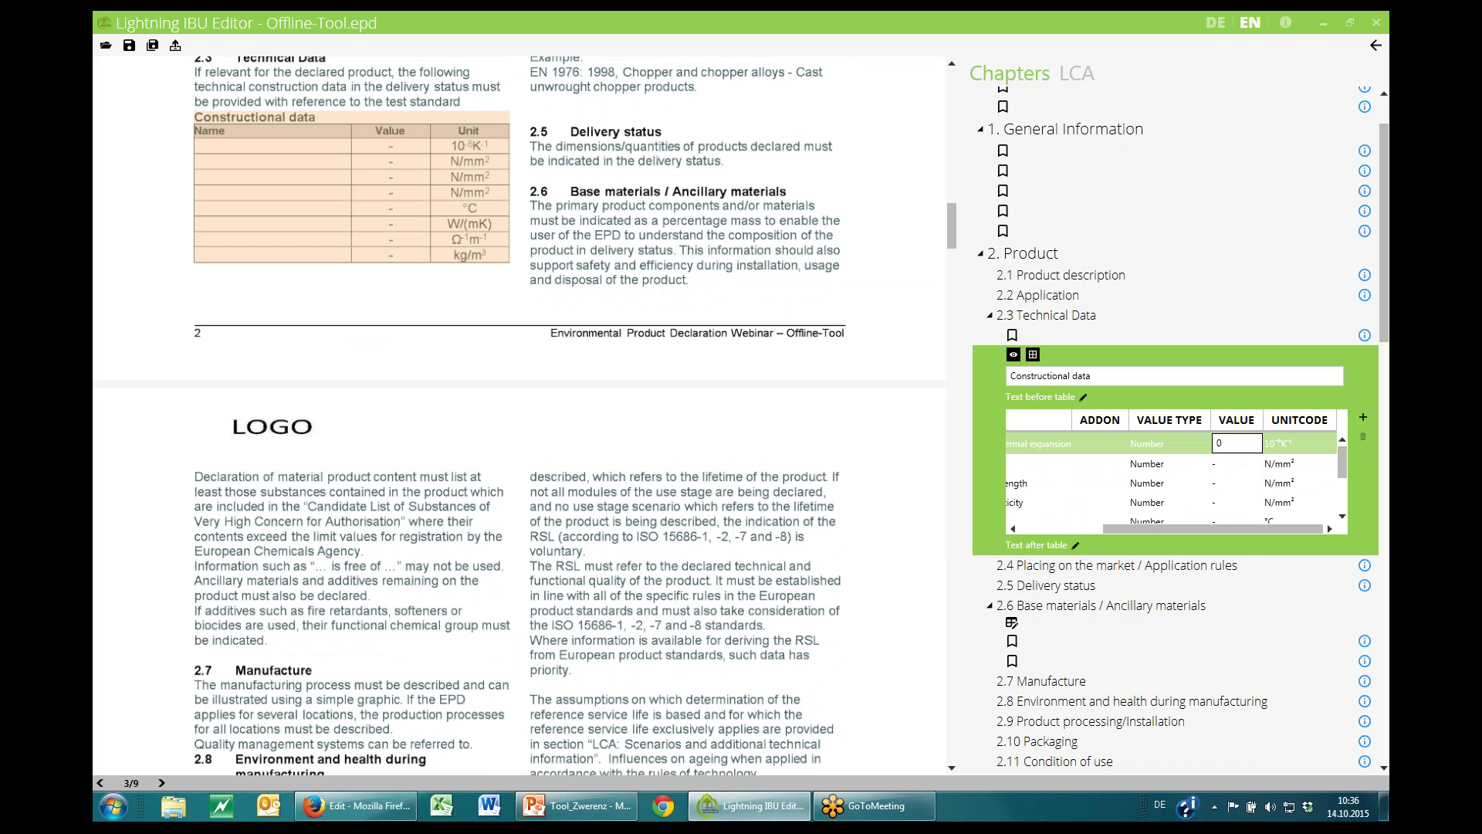
{"action": "type", "text": "1"}
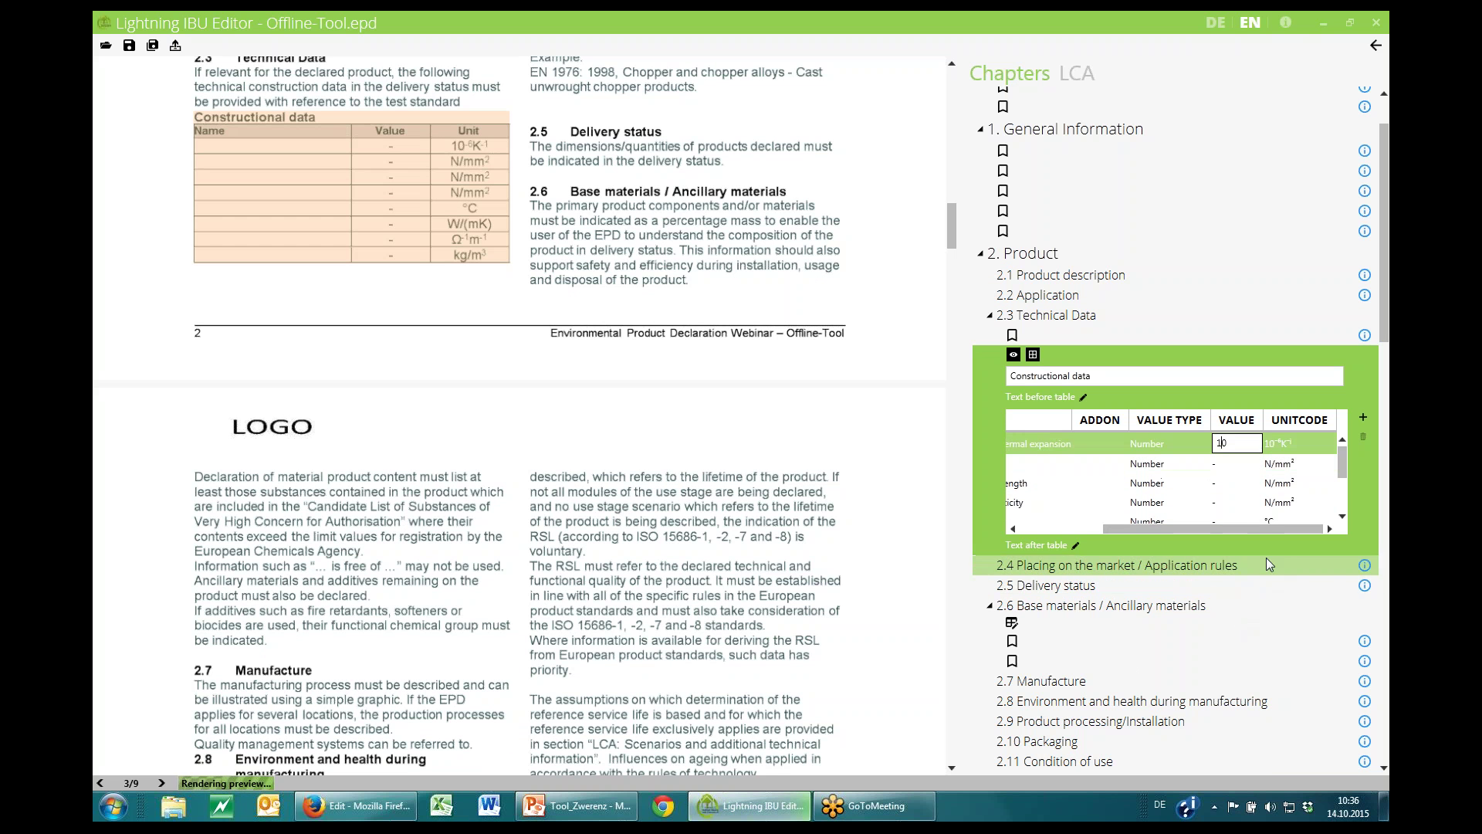
Add a row named Test at the end of the Constructional data table and make it visible
{"action": "scroll", "coordinate": [1242, 517], "scroll_direction": "down", "scroll_amount": 3}
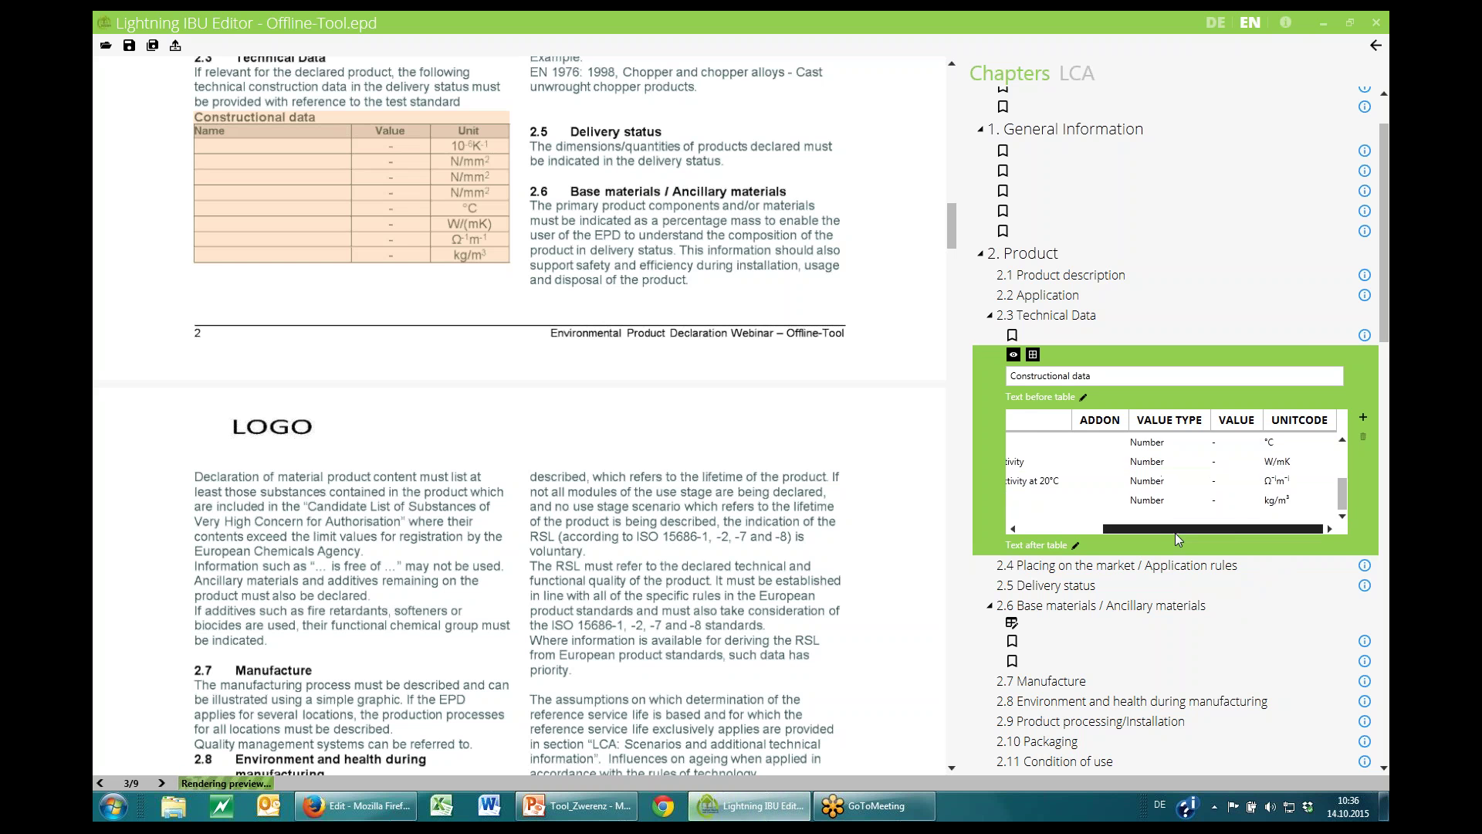
{"action": "left_click_drag", "start_coordinate": [1169, 531], "coordinate": [1084, 531]}
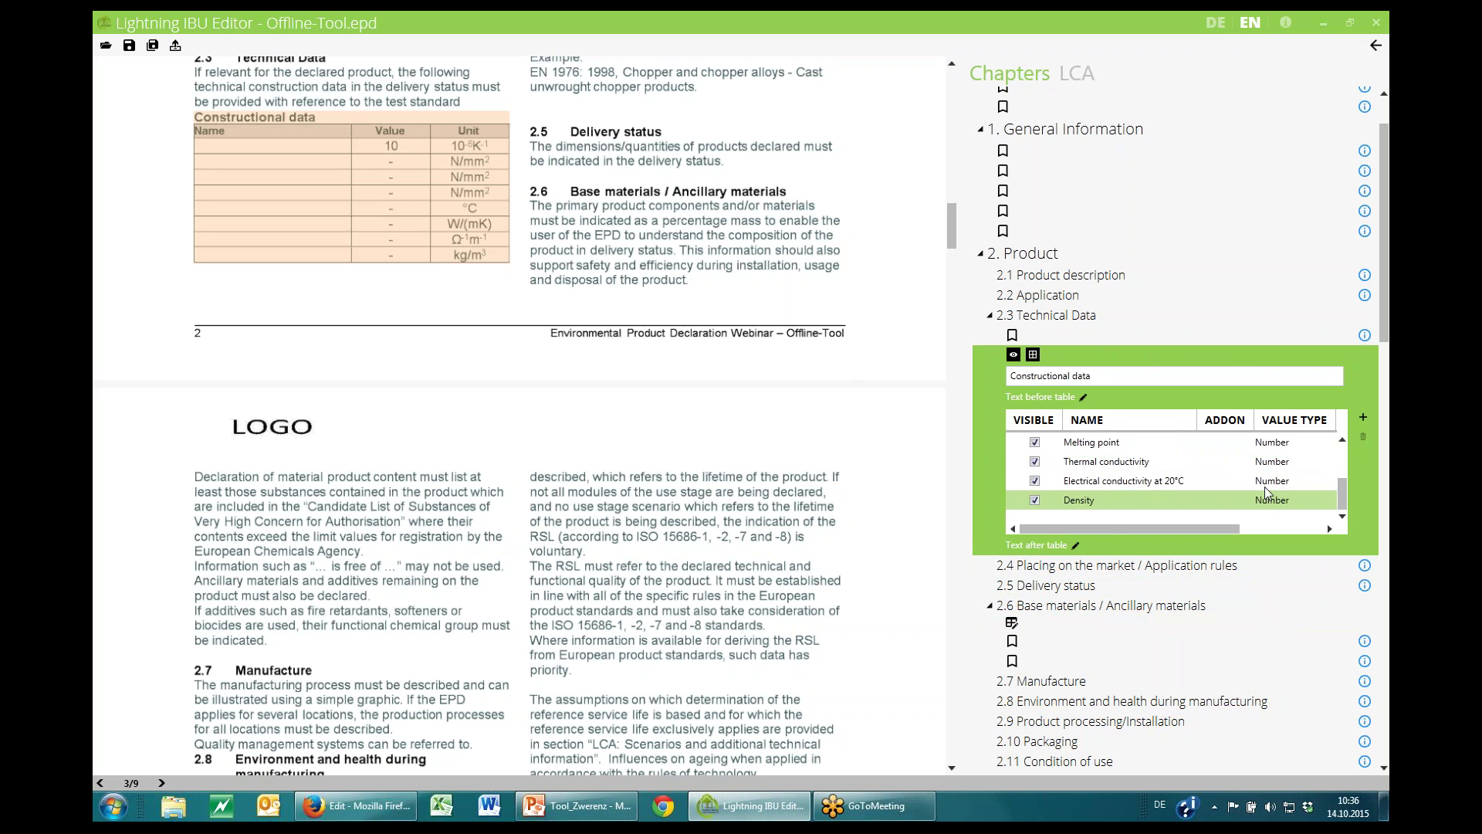
{"action": "left_click", "coordinate": [1363, 417]}
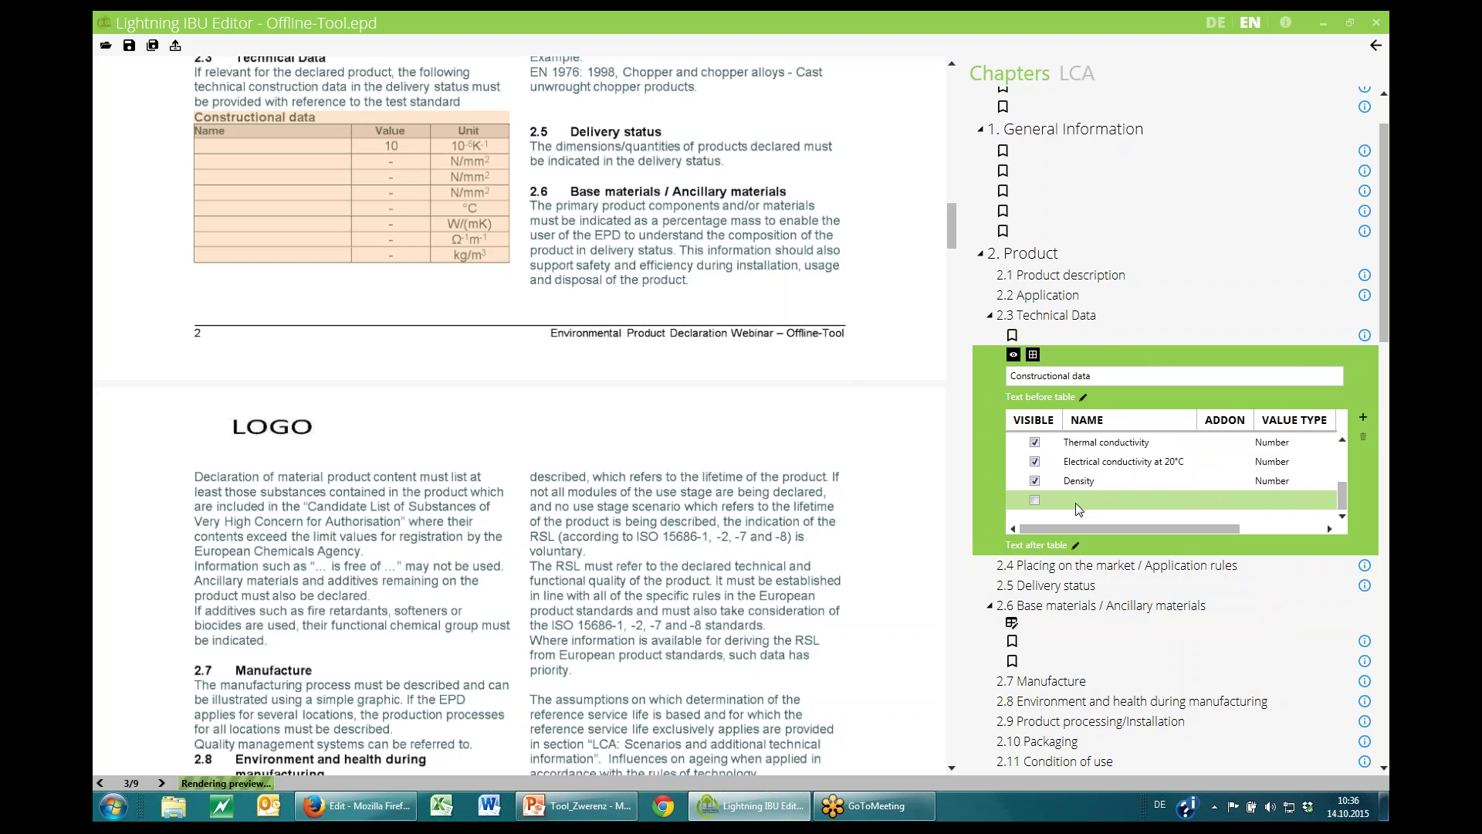
{"action": "left_click", "coordinate": [1037, 504]}
{"action": "left_click", "coordinate": [1036, 503]}
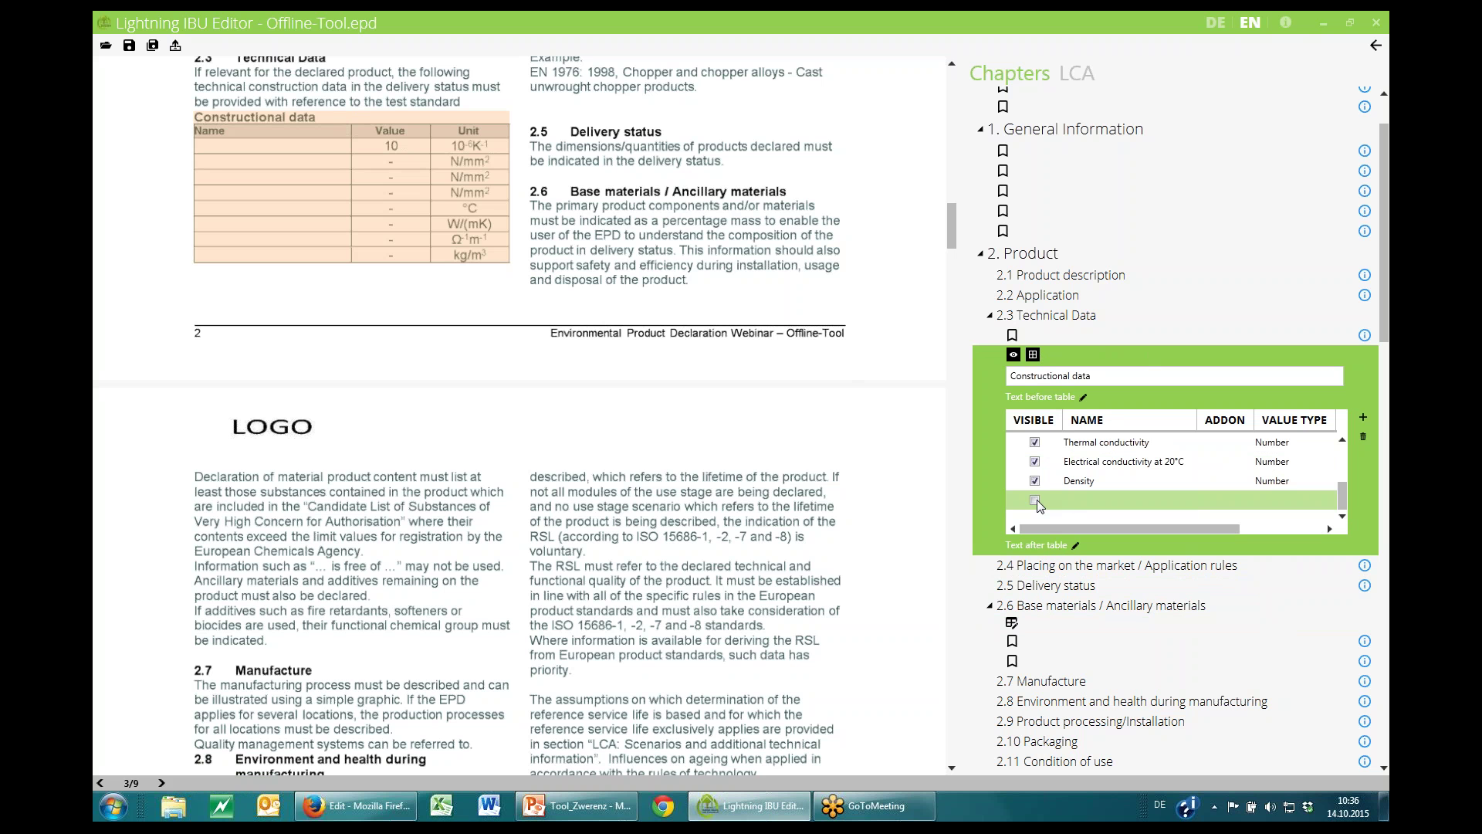
{"action": "left_click", "coordinate": [1086, 506]}
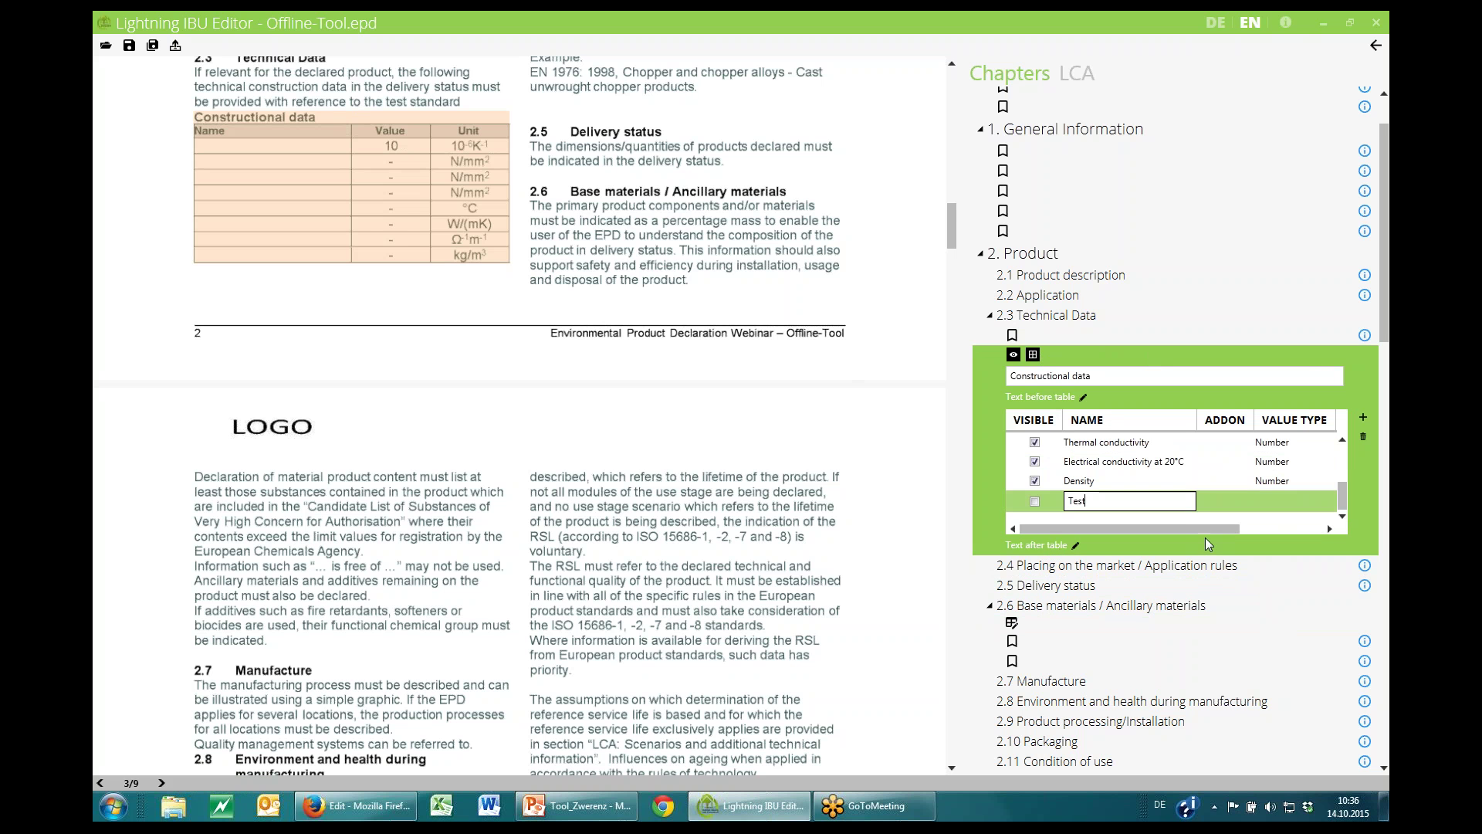
{"action": "left_click", "coordinate": [1035, 502]}
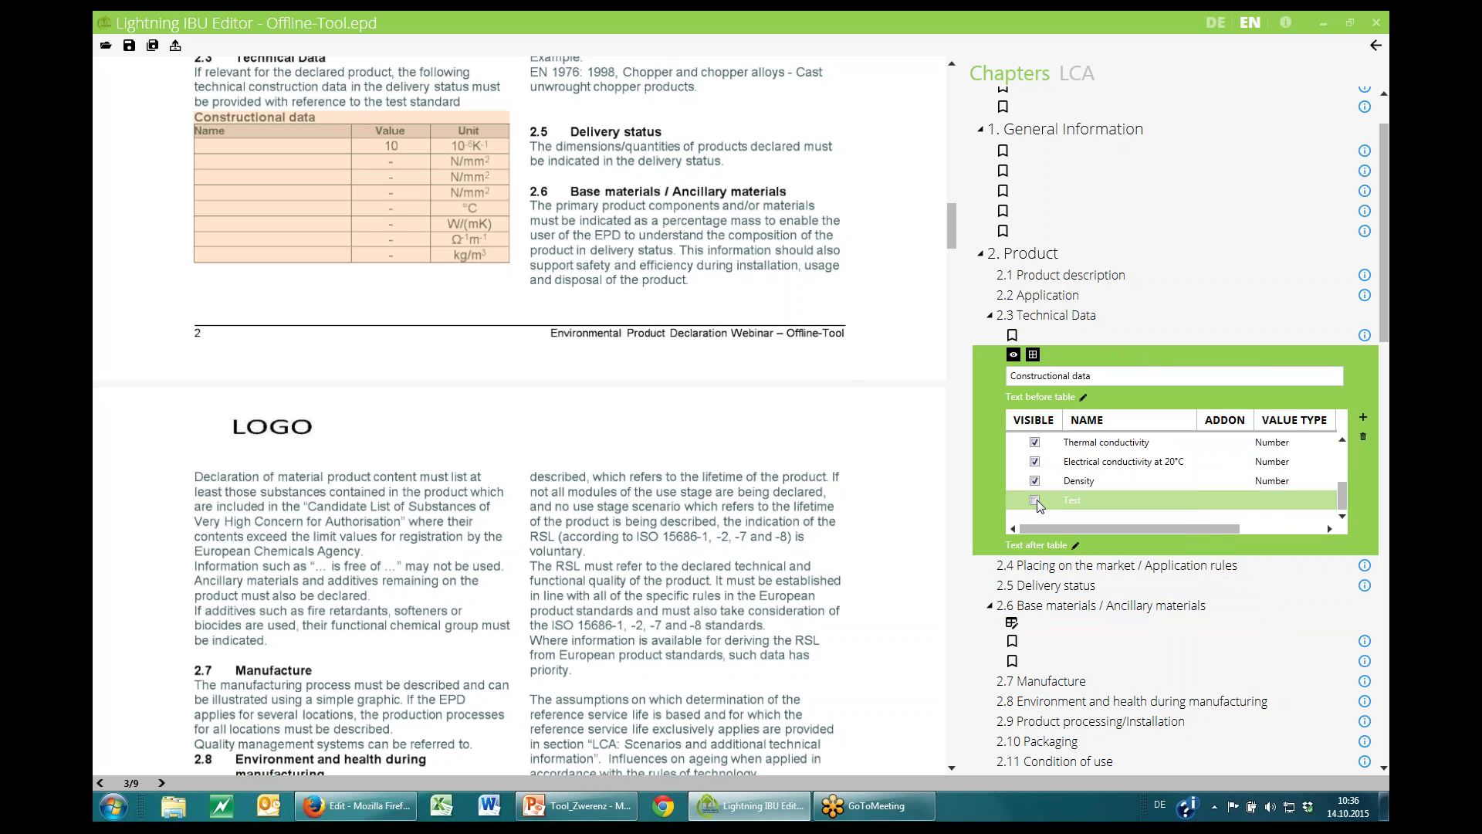
{"action": "left_click", "coordinate": [1035, 501]}
{"action": "left_click_drag", "start_coordinate": [1155, 530], "coordinate": [1239, 529]}
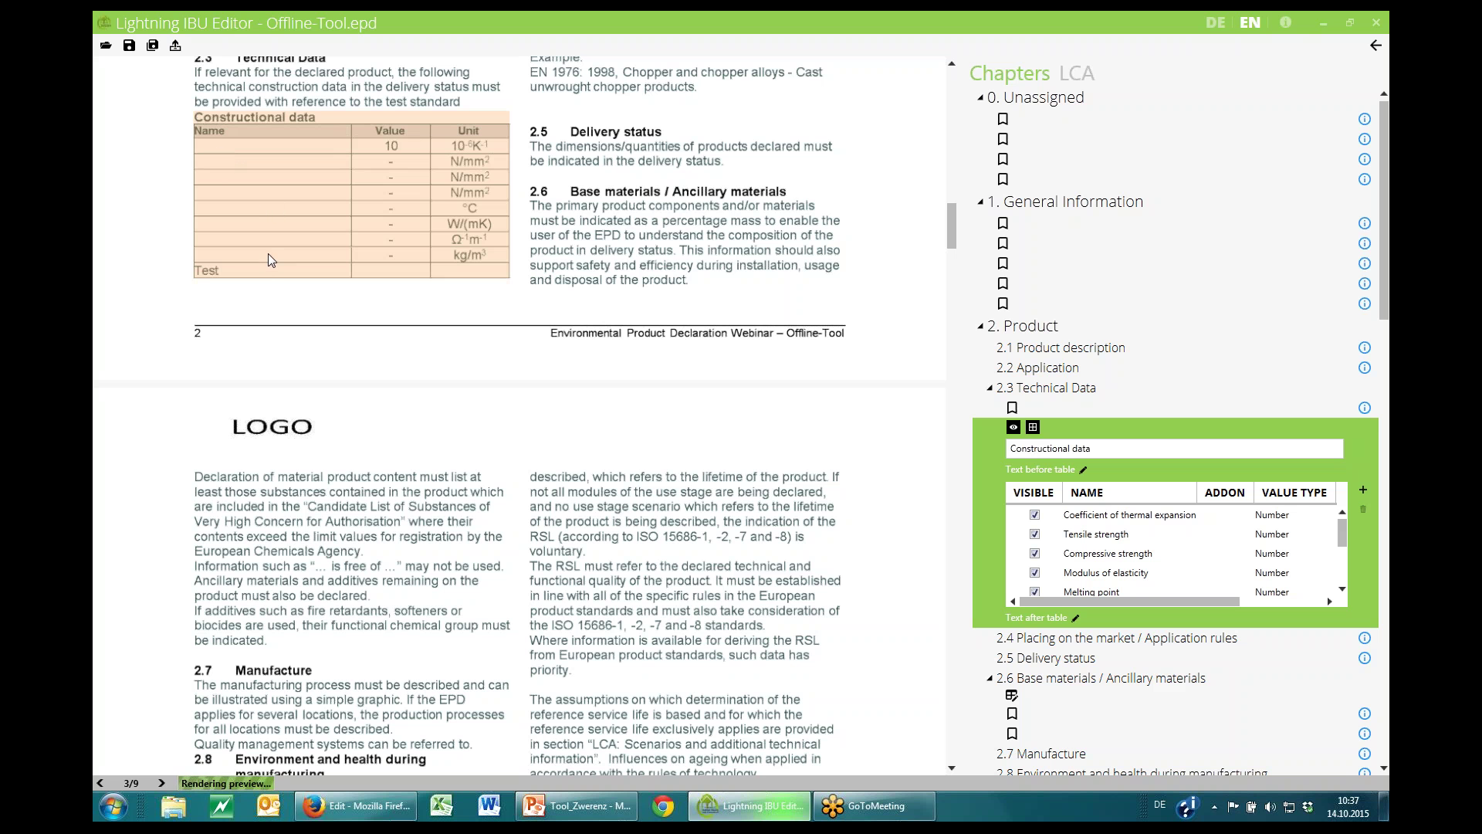
Close the Constructional data table, review the preview back up to the cover page instructions, and save the EPD file
{"action": "left_click", "coordinate": [517, 304]}
{"action": "scroll", "coordinate": [804, 247], "scroll_direction": "up", "scroll_amount": 1}
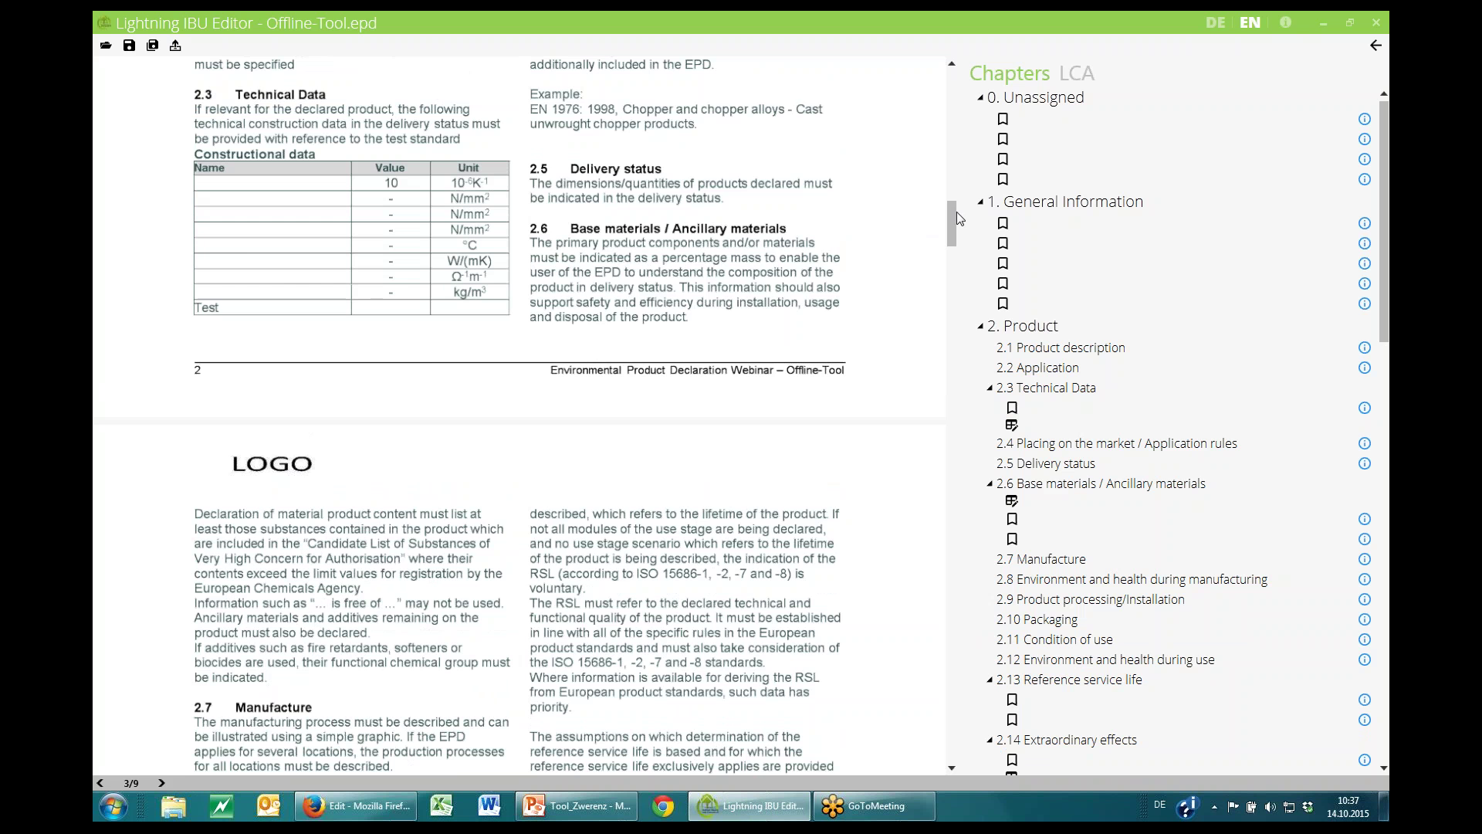
{"action": "scroll", "coordinate": [583, 204], "scroll_direction": "up", "scroll_amount": 6}
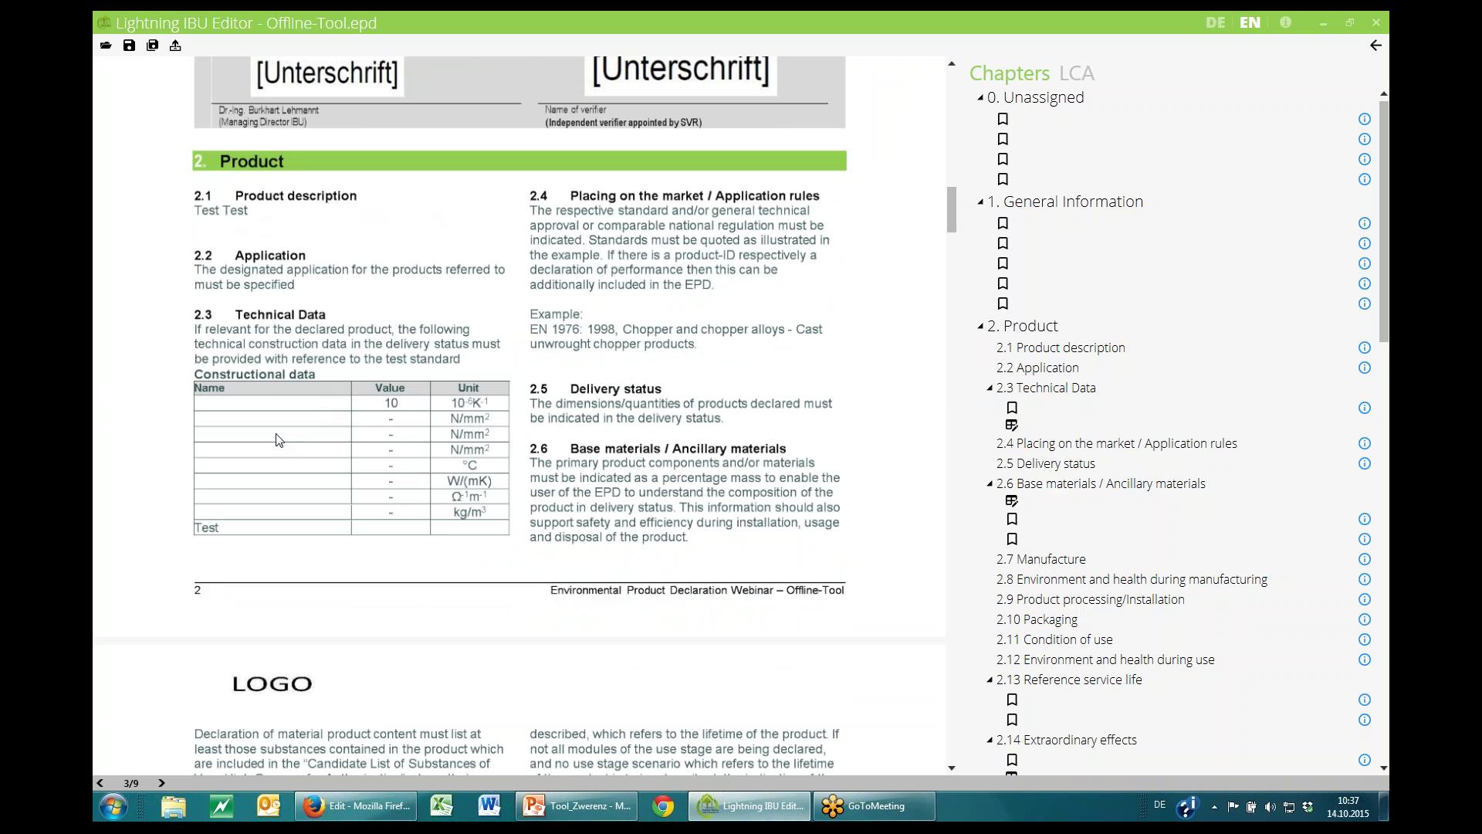
{"action": "scroll", "coordinate": [742, 305], "scroll_direction": "up", "scroll_amount": 8}
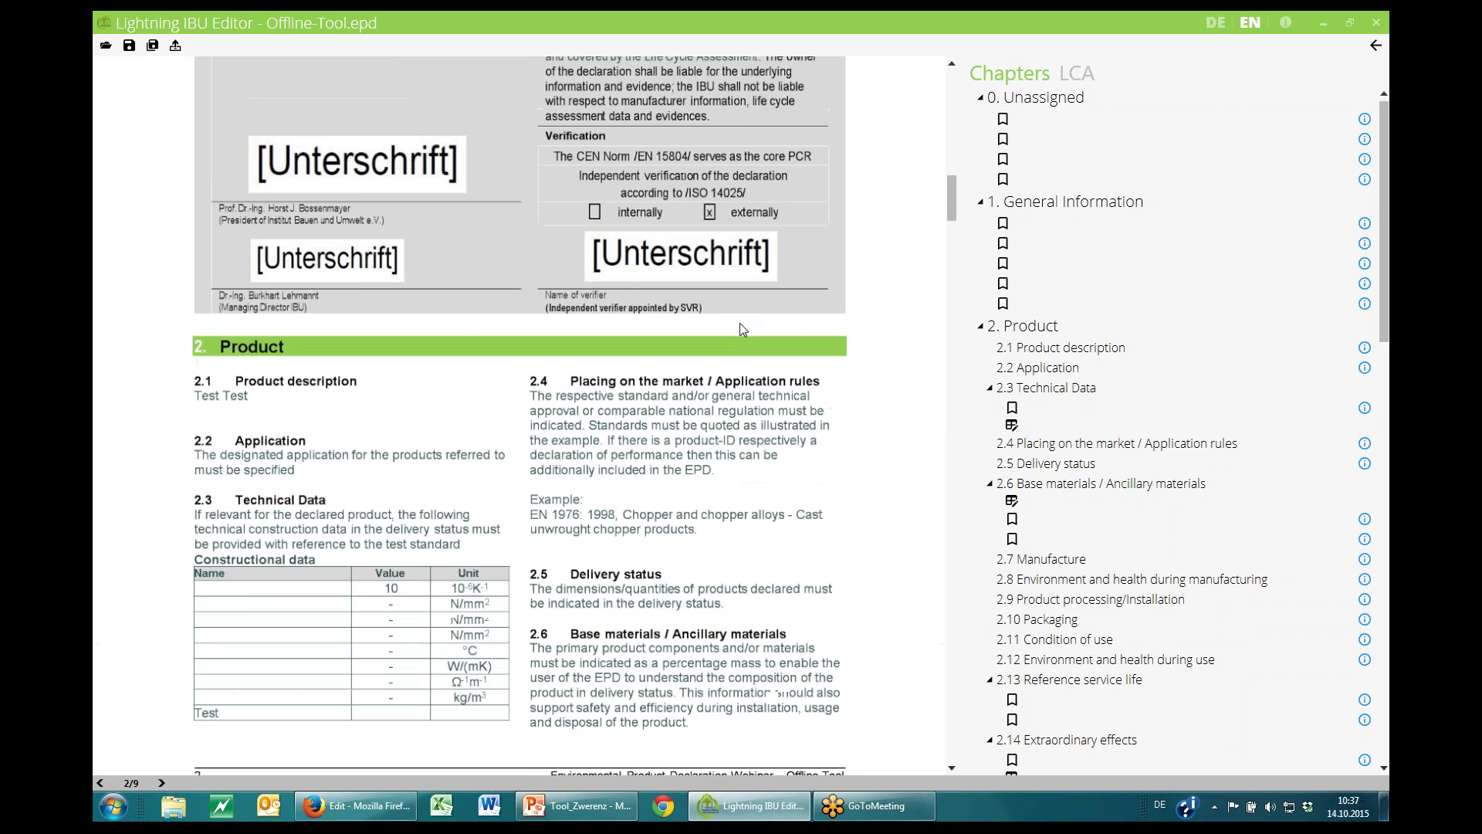
{"action": "scroll", "coordinate": [399, 163], "scroll_direction": "up", "scroll_amount": 5}
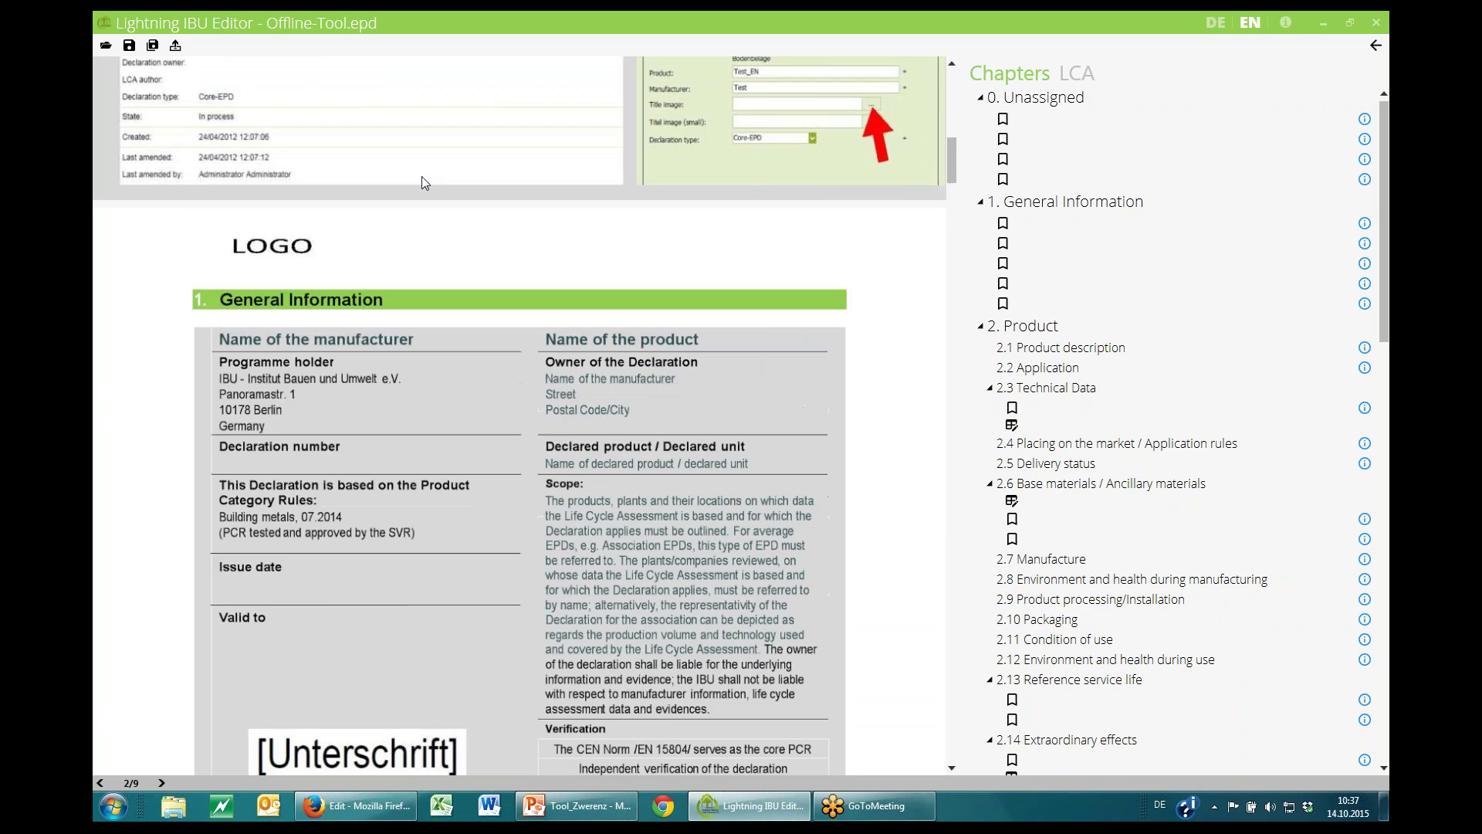
{"action": "left_click", "coordinate": [128, 46]}
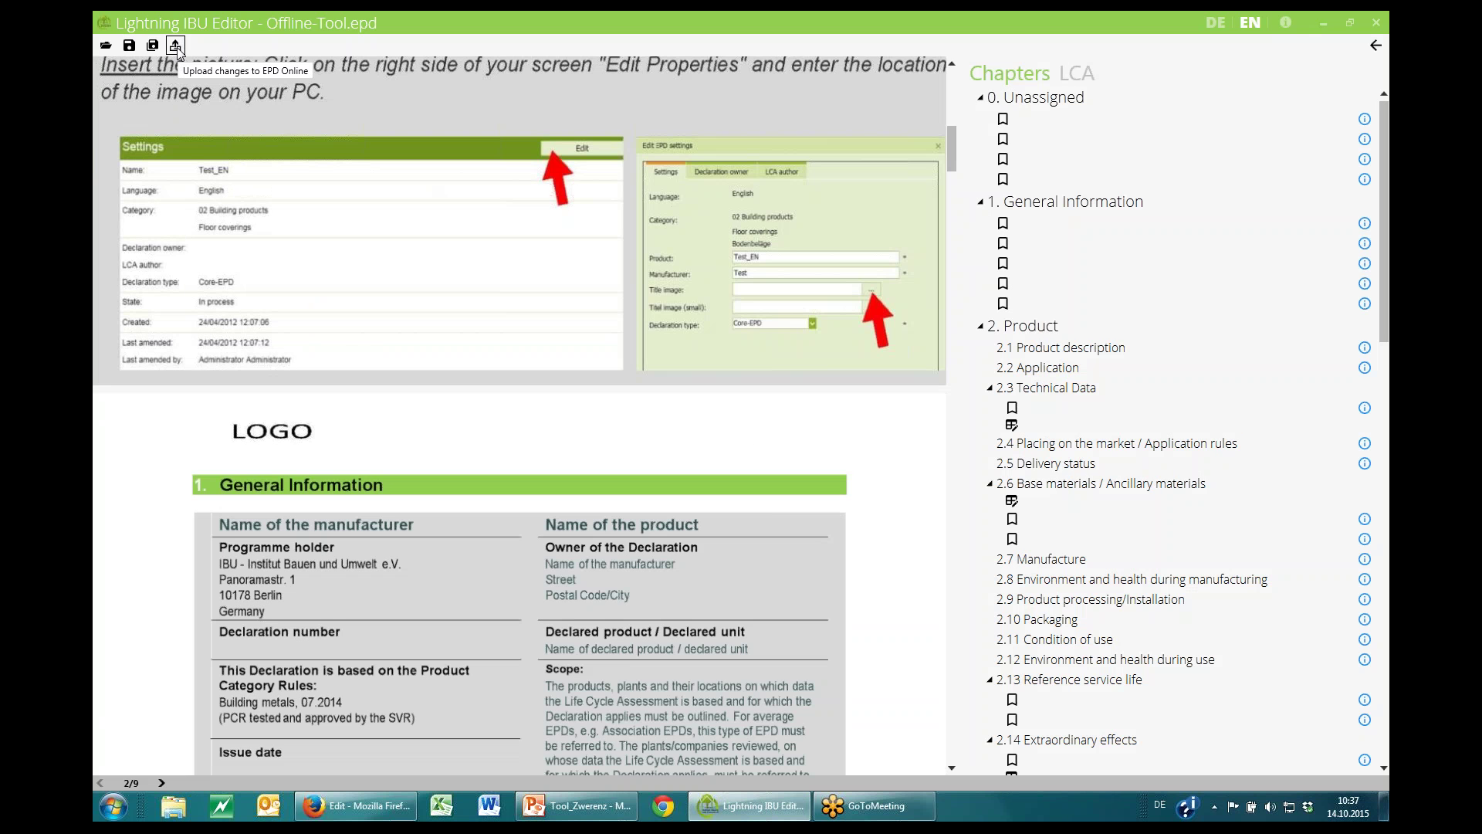
Upload the changes to EPD Online, authenticating with the account username and password, and acknowledge the upload
{"action": "left_click", "coordinate": [176, 47]}
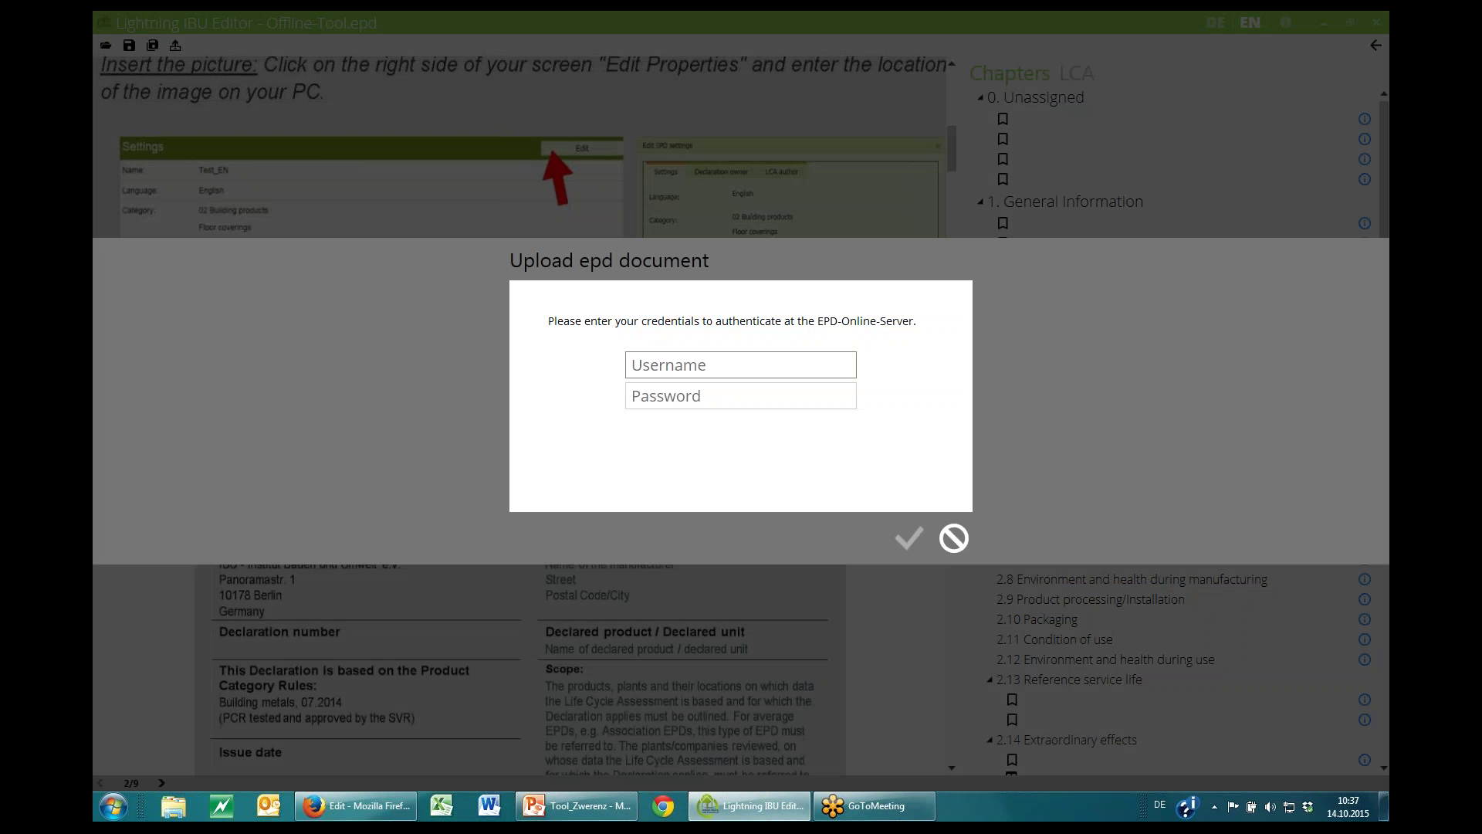
{"action": "left_click", "coordinate": [653, 363]}
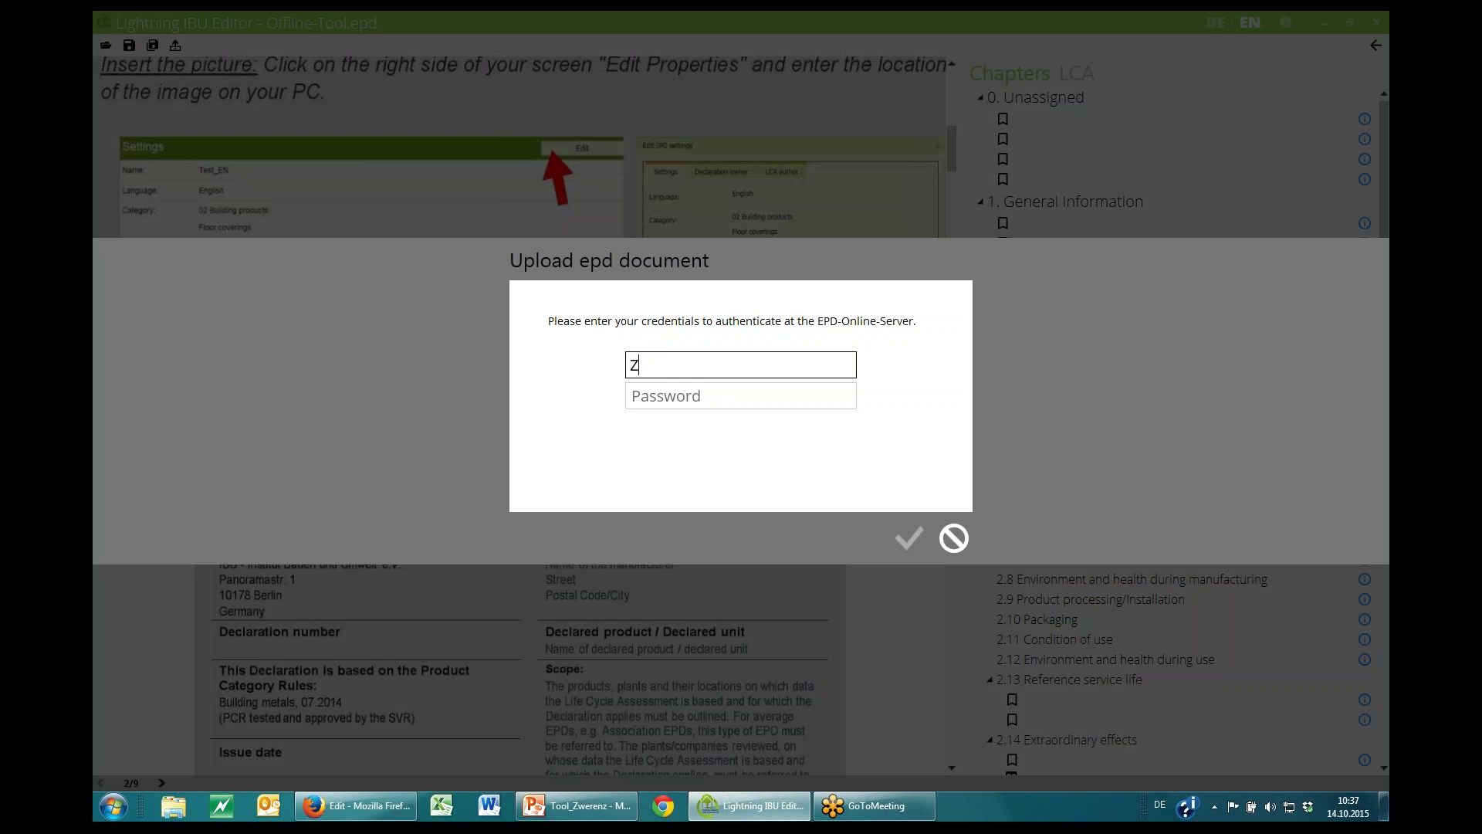
{"action": "left_click", "coordinate": [664, 395]}
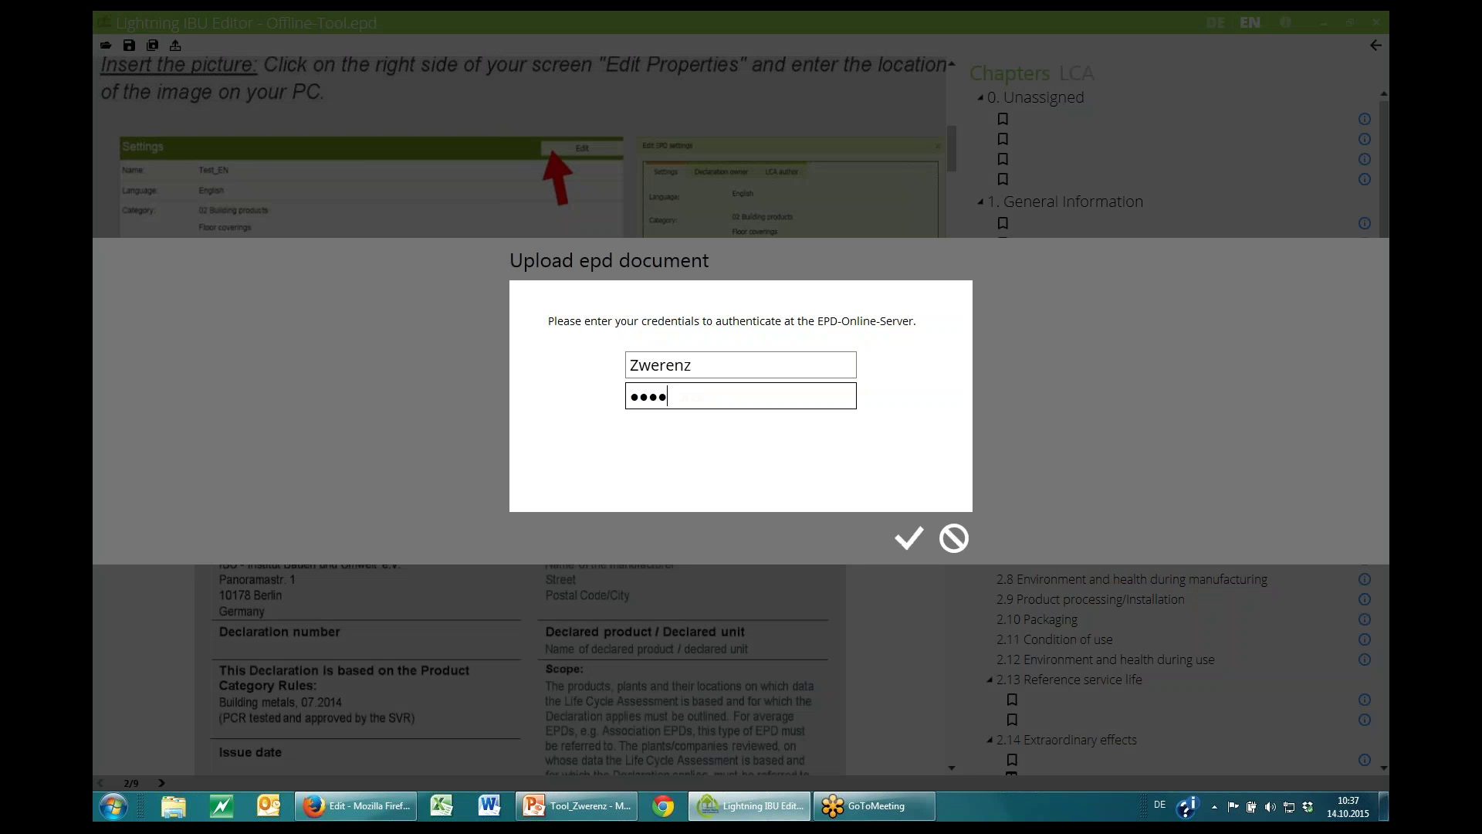
{"action": "left_click", "coordinate": [895, 539]}
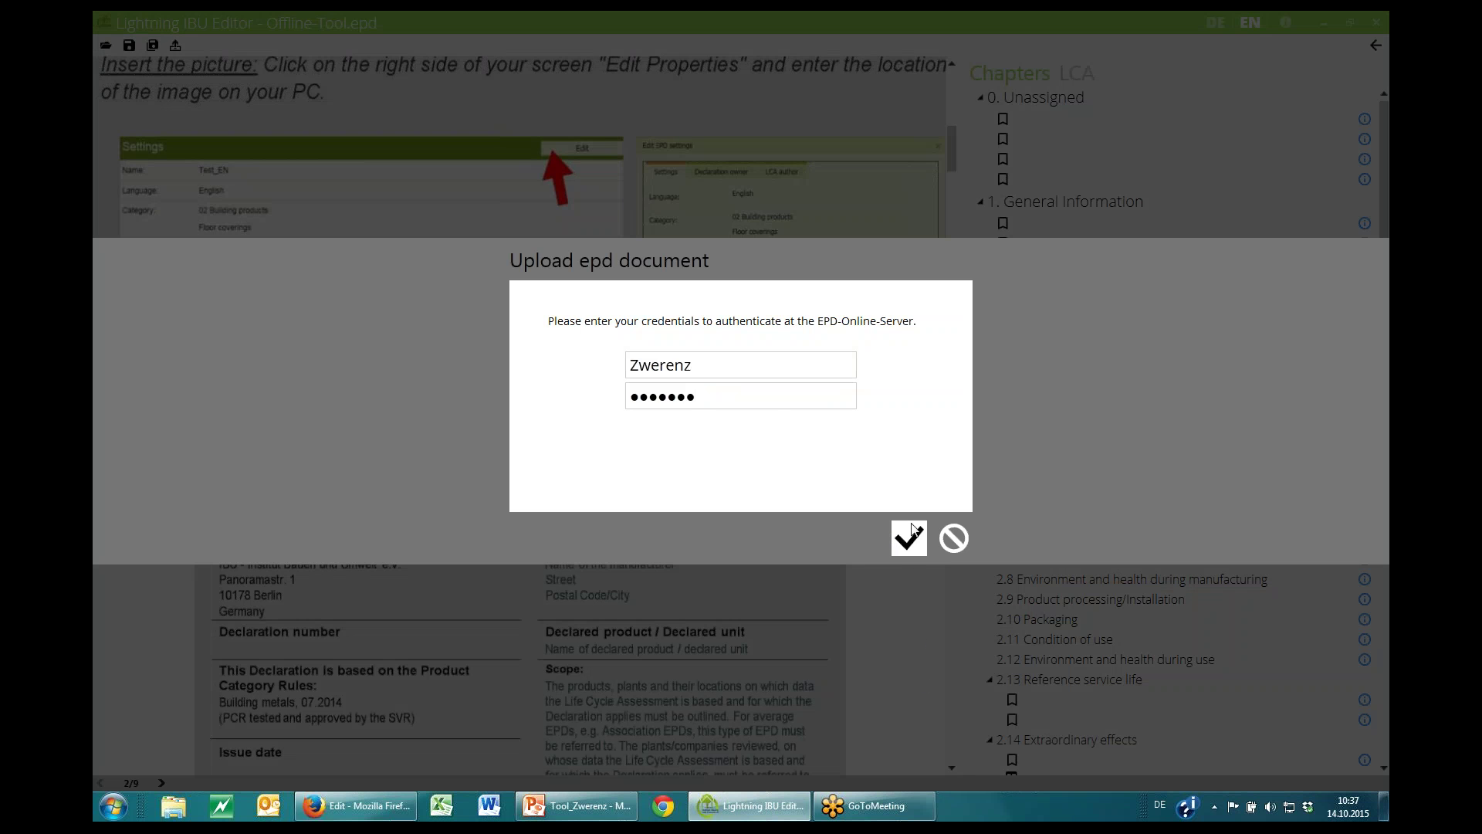
{"action": "left_click", "coordinate": [911, 533]}
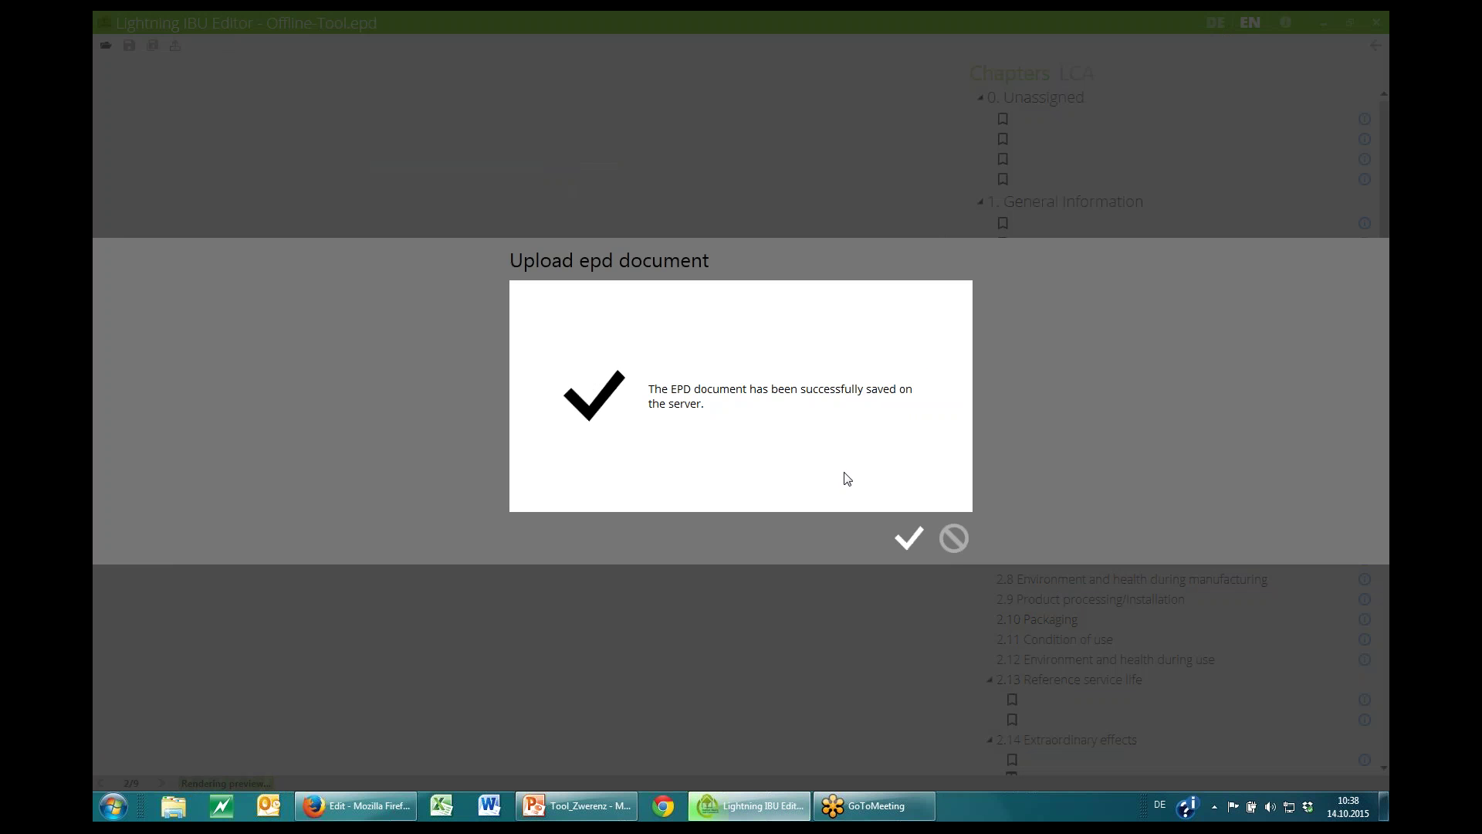
{"action": "left_click", "coordinate": [906, 538]}
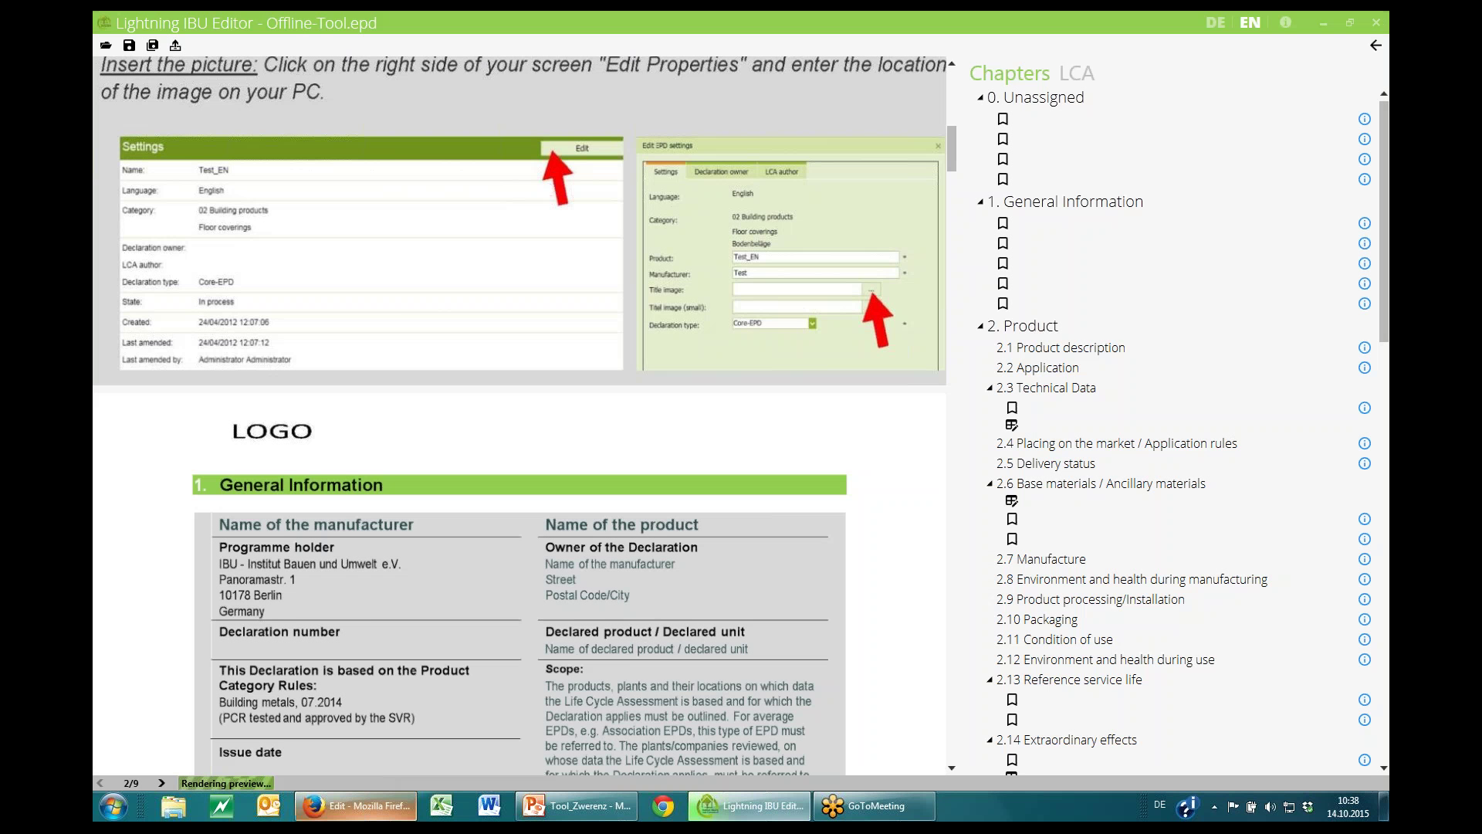
Switch to EPD Online in Firefox, close the outdated EPD view and reopen the Offline-Tool EPD from the EPD Overview
{"action": "left_click", "coordinate": [355, 805]}
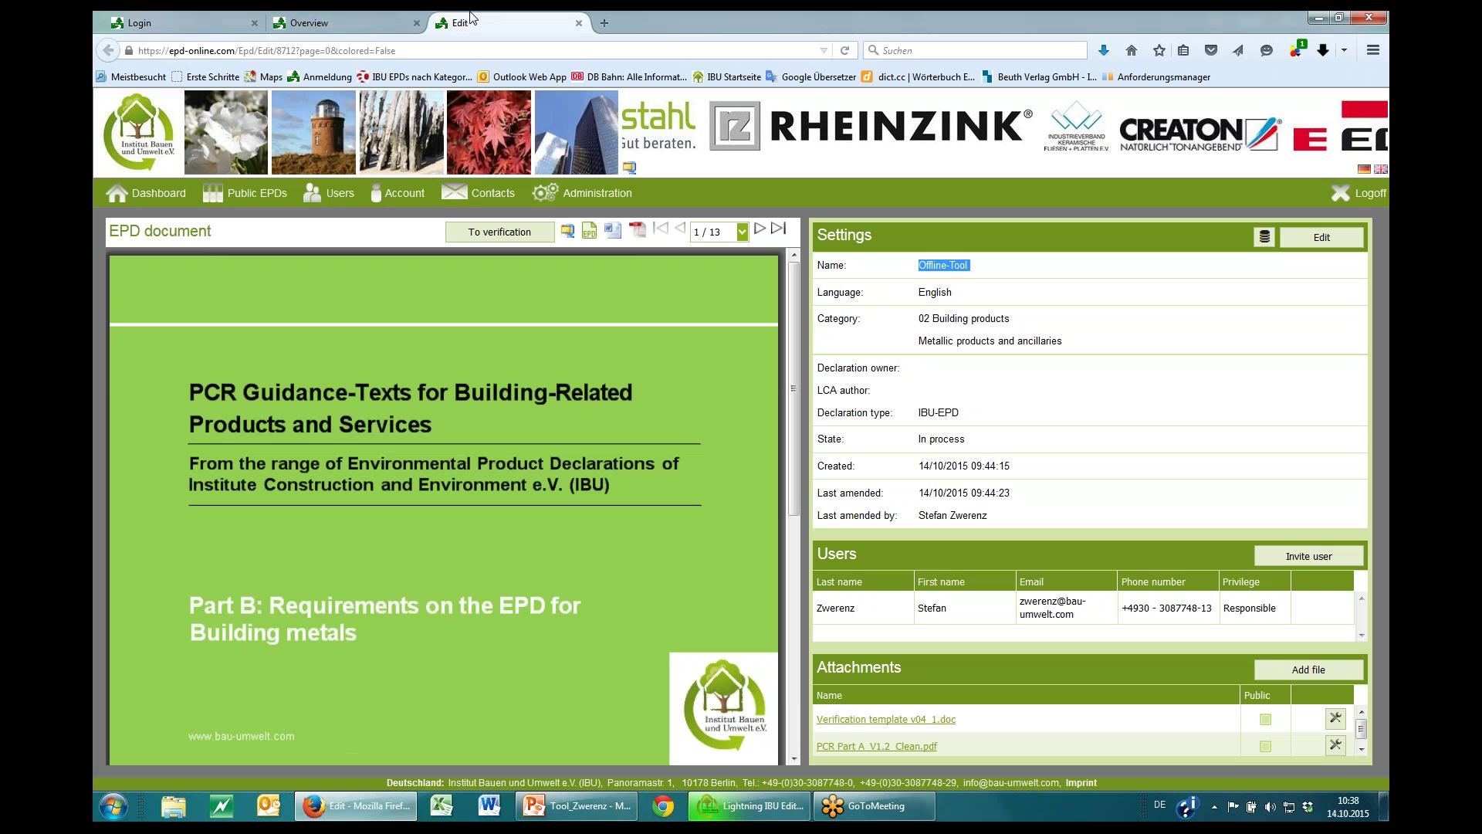
{"action": "scroll", "coordinate": [579, 425], "scroll_direction": "down", "scroll_amount": 6}
{"action": "left_click", "coordinate": [742, 244]}
{"action": "left_click", "coordinate": [714, 310]}
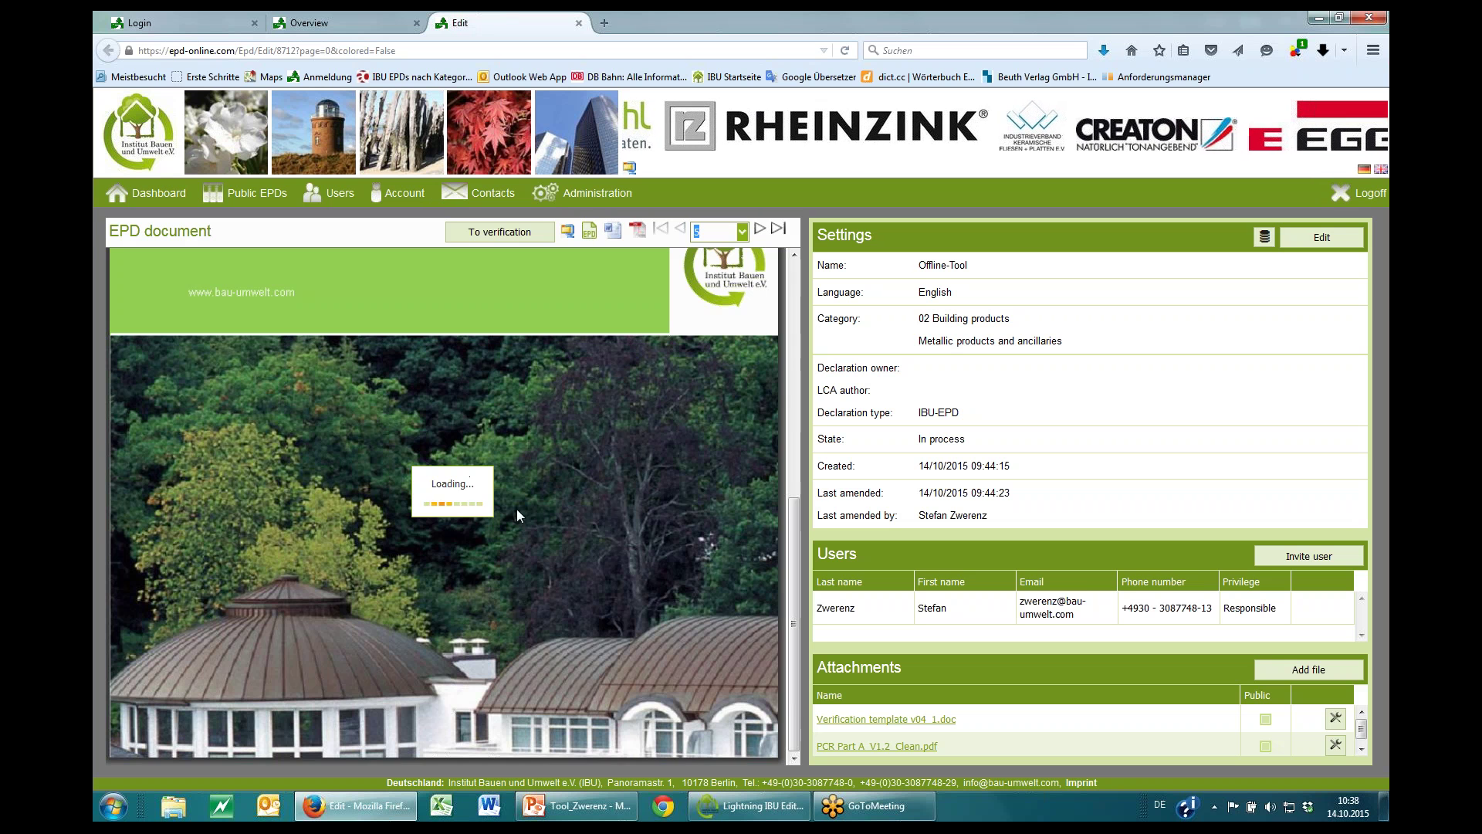
{"action": "left_click", "coordinate": [579, 24]}
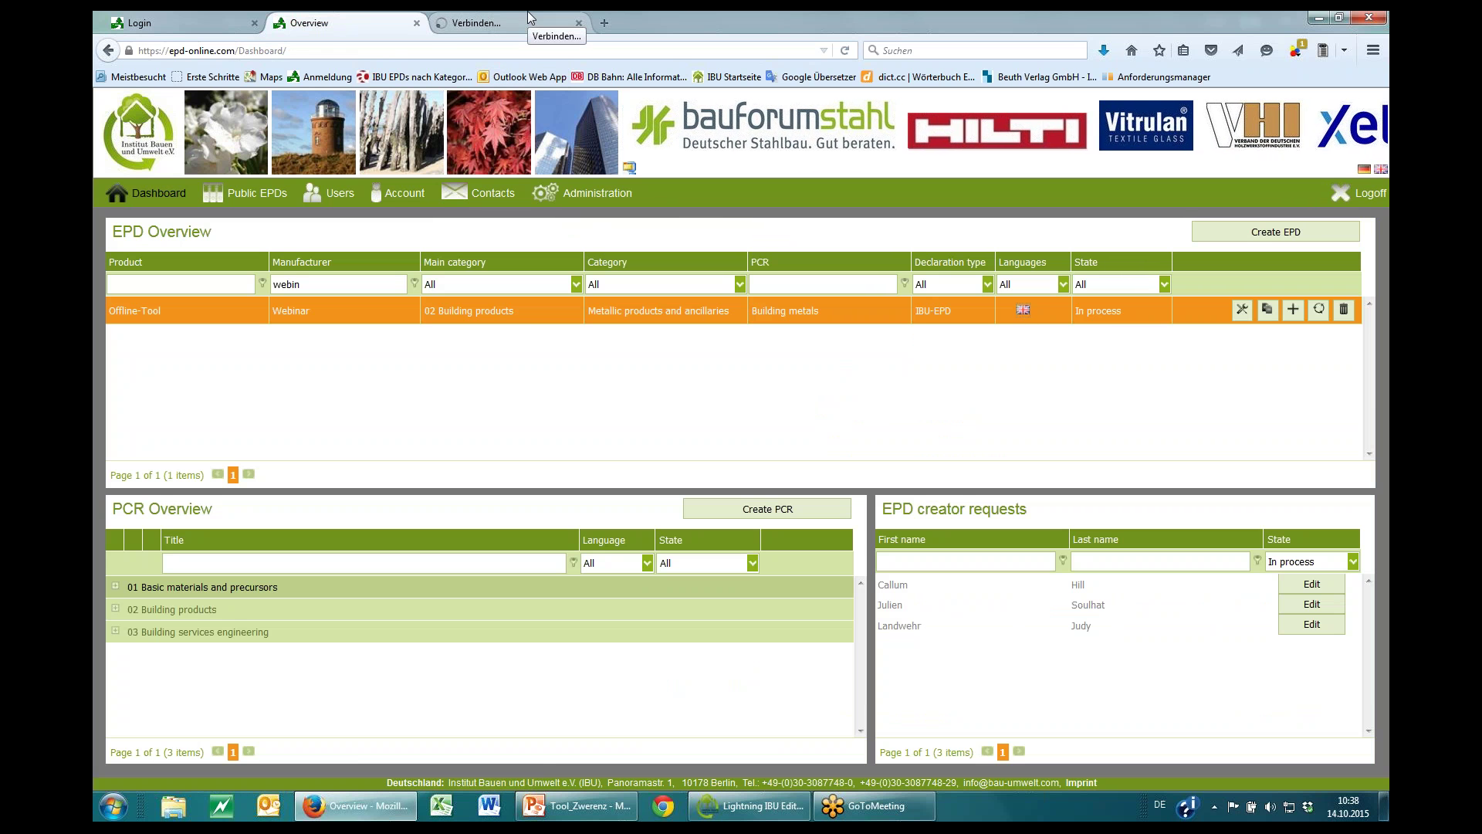
{"action": "left_click", "coordinate": [526, 22]}
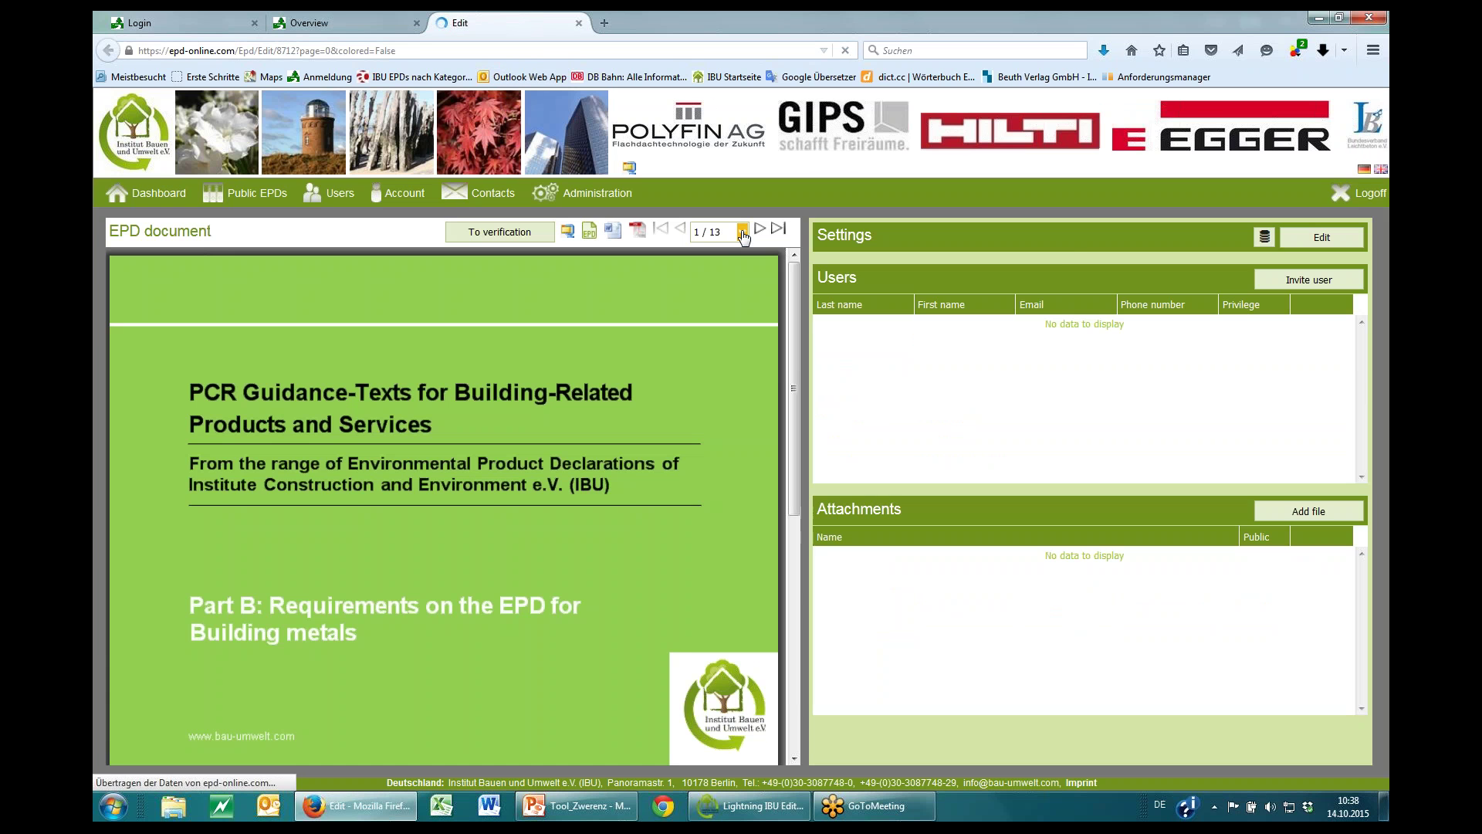
Go to page 6 of the online document and check the uploaded product description and Constructional data table
{"action": "left_click", "coordinate": [741, 235]}
{"action": "left_click", "coordinate": [707, 340]}
{"action": "scroll", "coordinate": [536, 491], "scroll_direction": "down", "scroll_amount": 5}
{"action": "scroll", "coordinate": [537, 492], "scroll_direction": "down", "scroll_amount": 2}
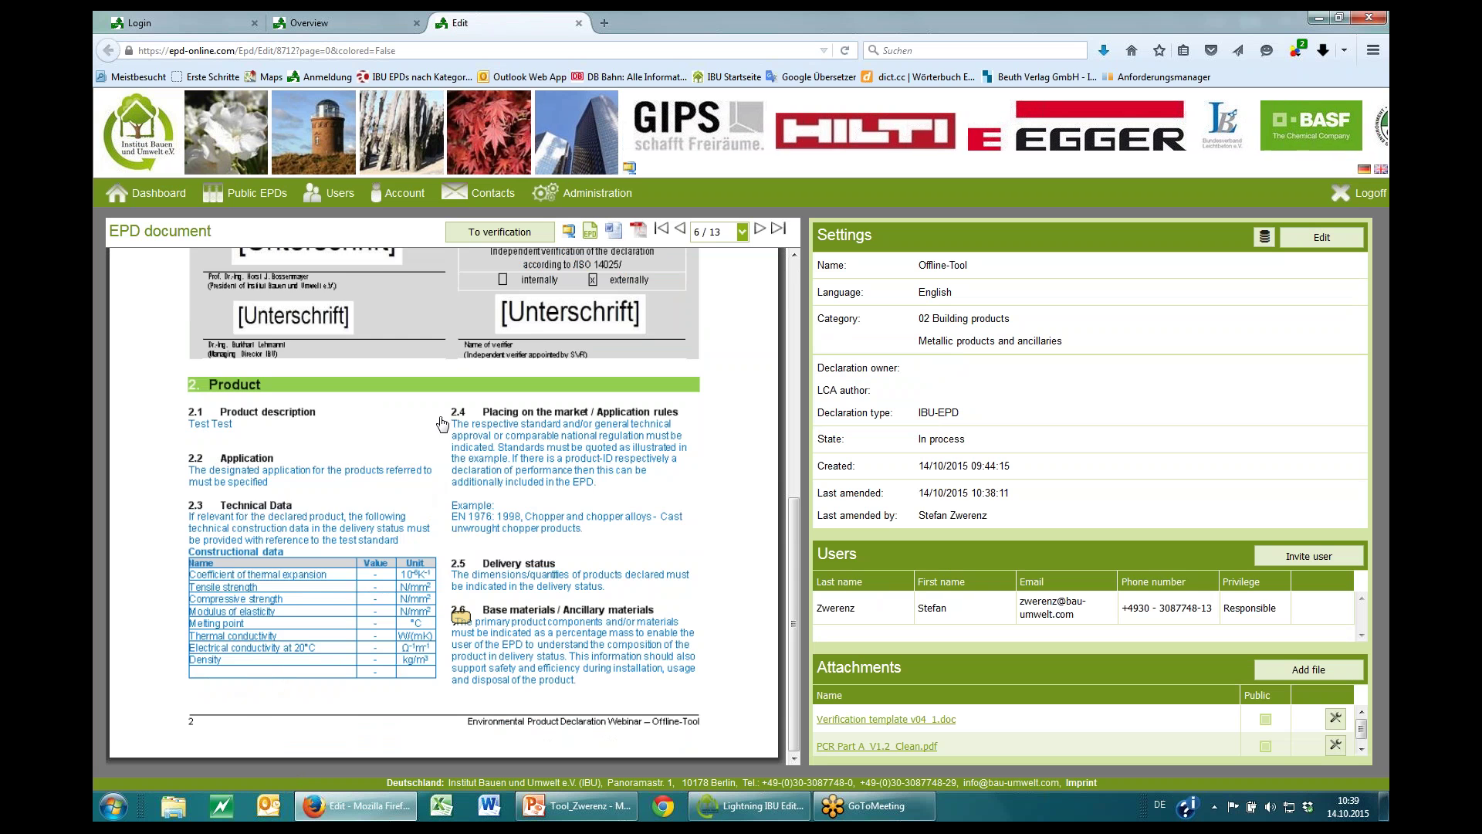
{"action": "scroll", "coordinate": [456, 463], "scroll_direction": "up", "scroll_amount": 1}
{"action": "scroll", "coordinate": [457, 463], "scroll_direction": "down", "scroll_amount": 1}
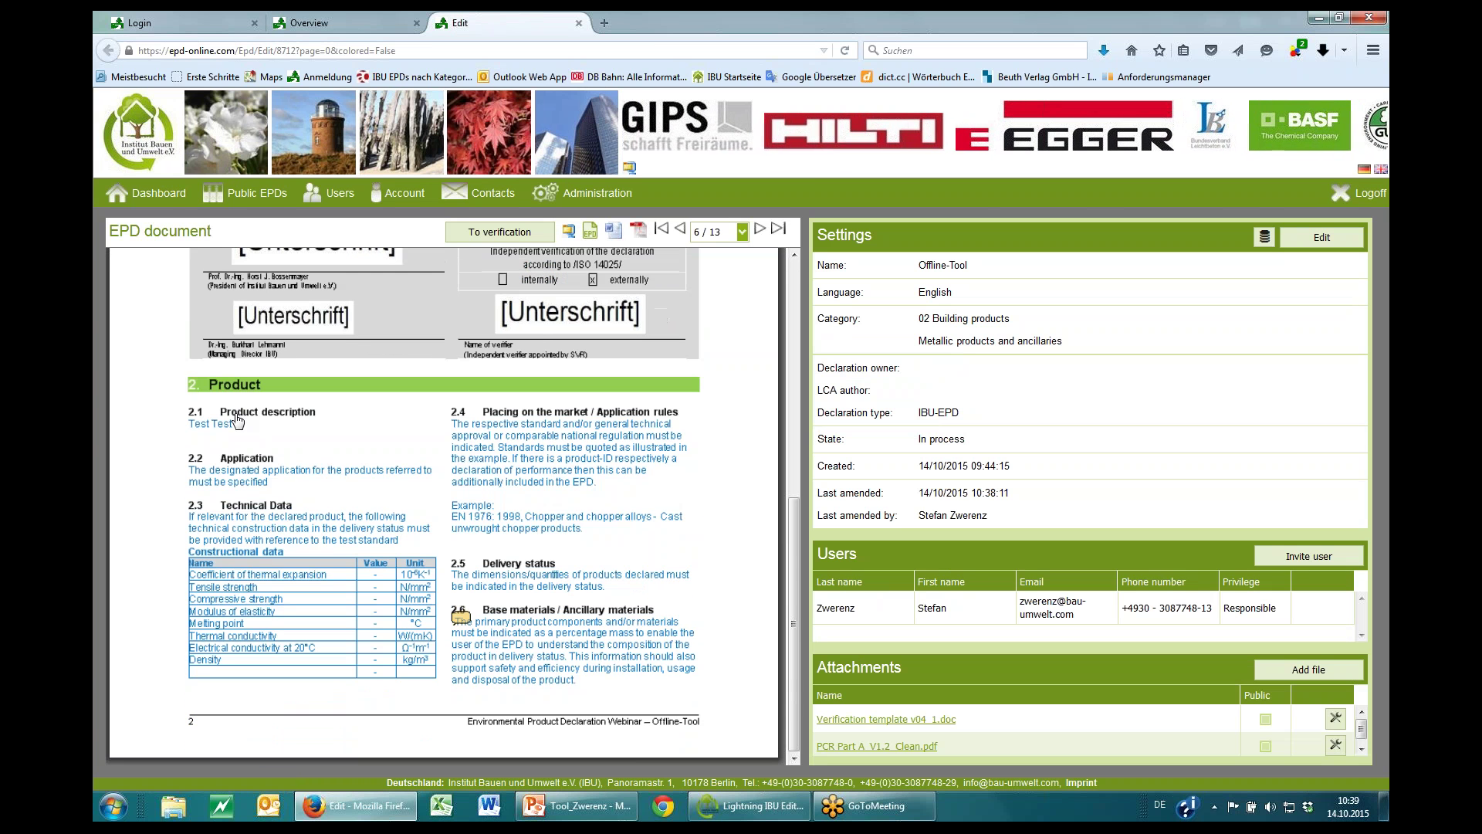
Look through the General Information section, the picture instructions on page 5, and the closing pages 11 and 12
{"action": "scroll", "coordinate": [582, 512], "scroll_direction": "up", "scroll_amount": 5}
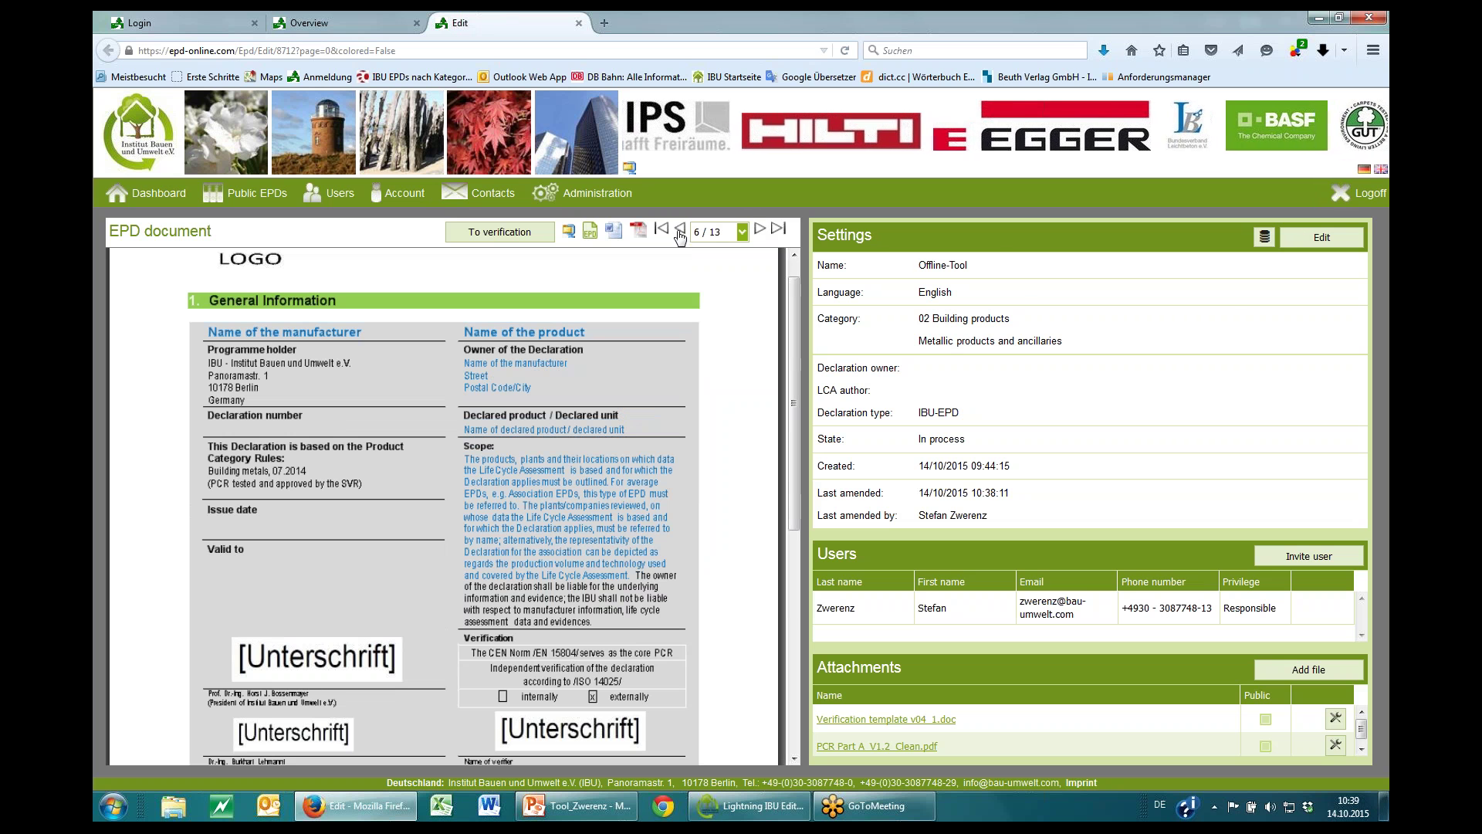
{"action": "scroll", "coordinate": [668, 446], "scroll_direction": "up", "scroll_amount": 2}
{"action": "scroll", "coordinate": [664, 444], "scroll_direction": "down", "scroll_amount": 5}
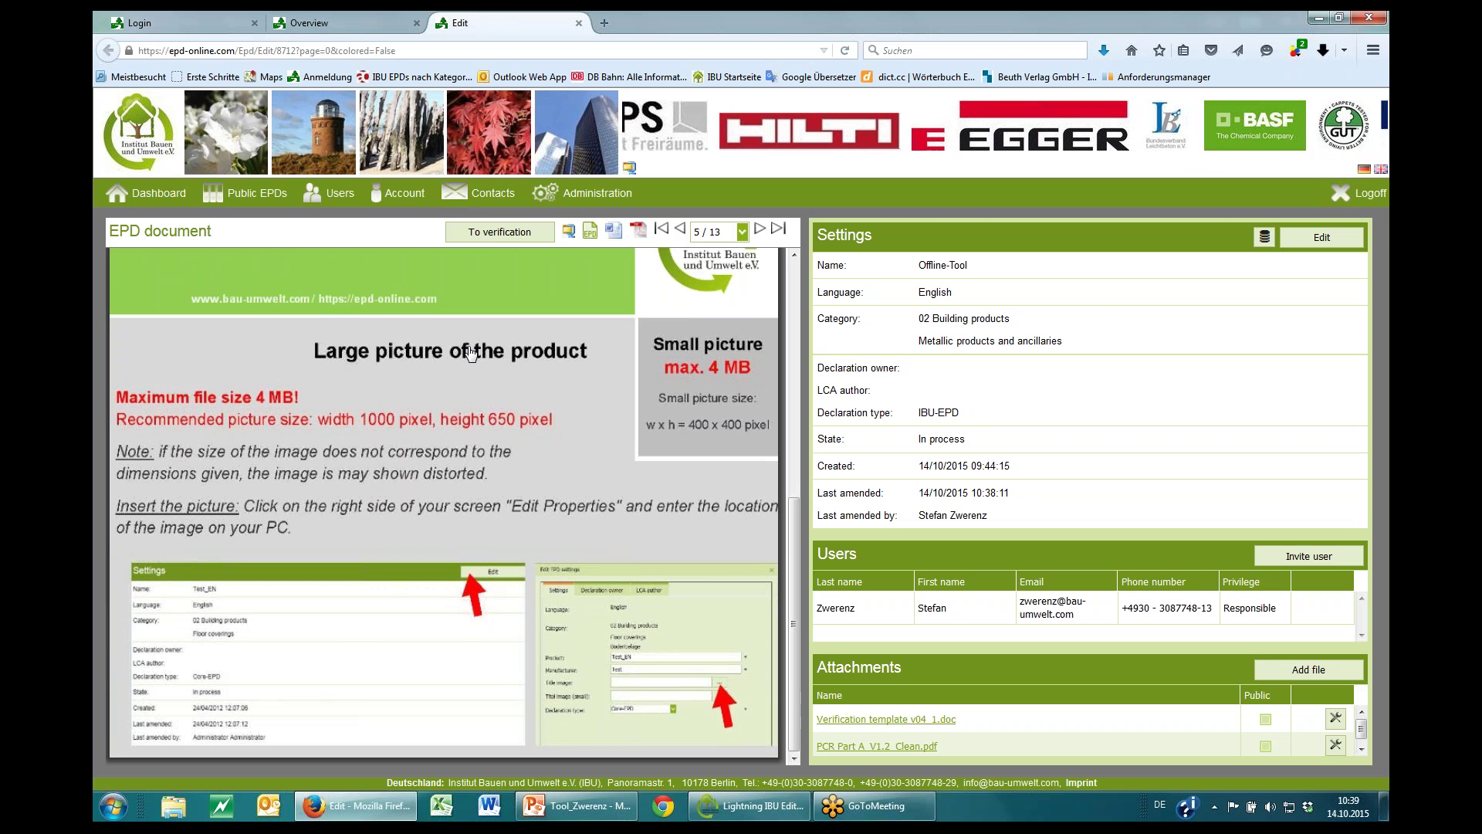
{"action": "left_click", "coordinate": [742, 232]}
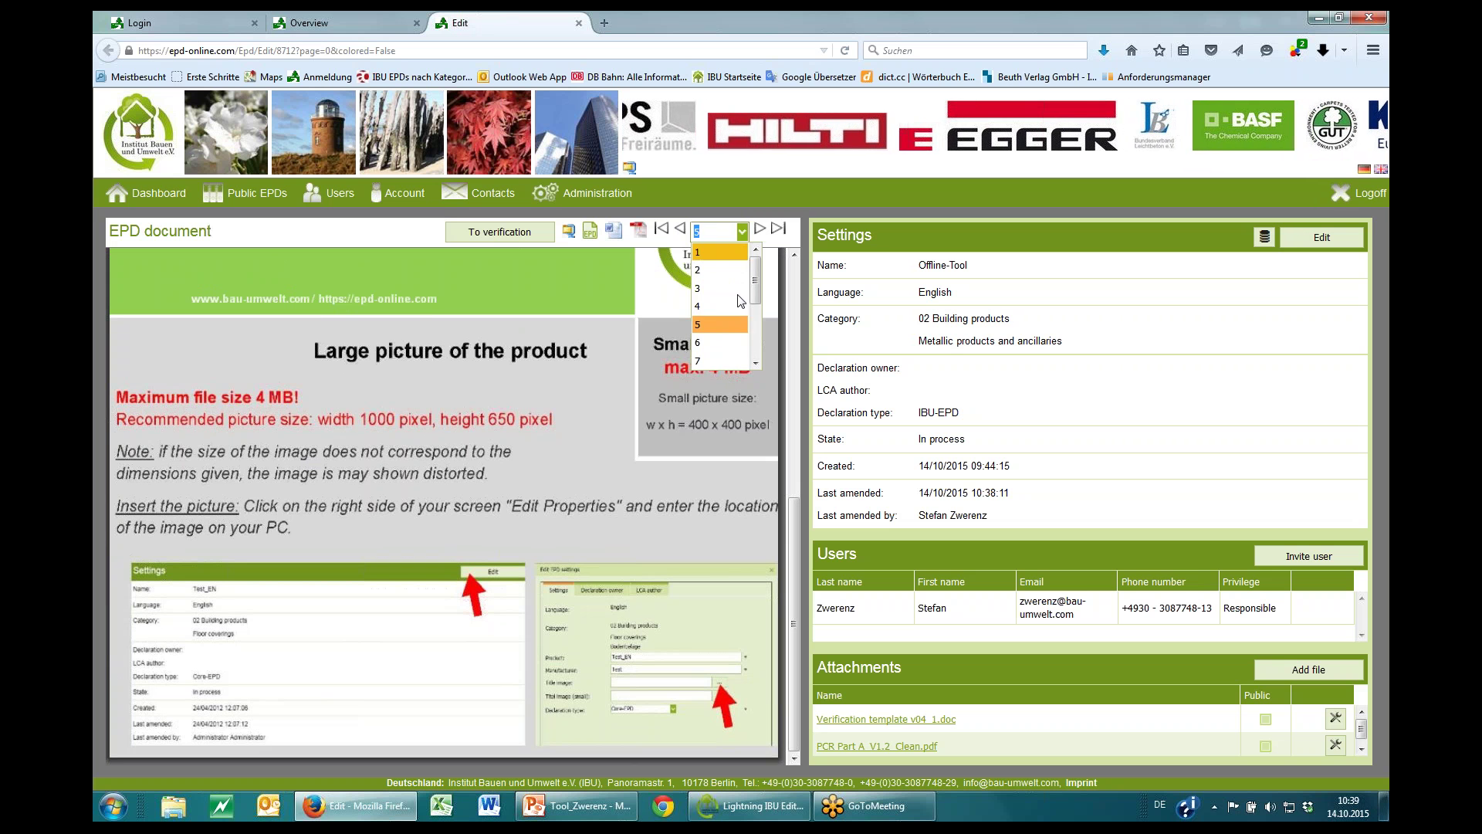
{"action": "left_click", "coordinate": [706, 351]}
{"action": "scroll", "coordinate": [483, 473], "scroll_direction": "down", "scroll_amount": 3}
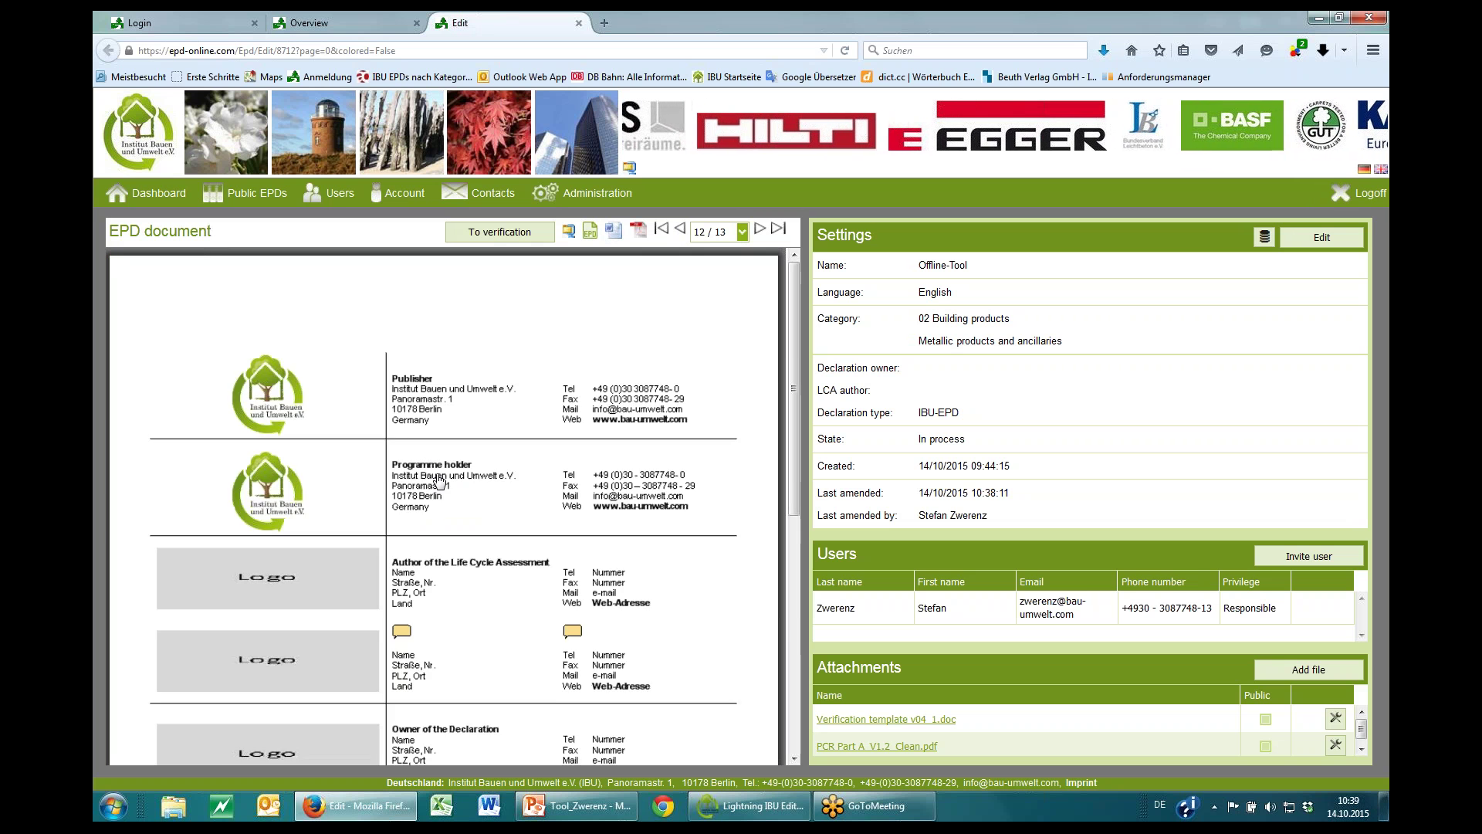
{"action": "scroll", "coordinate": [509, 413], "scroll_direction": "up", "scroll_amount": 2}
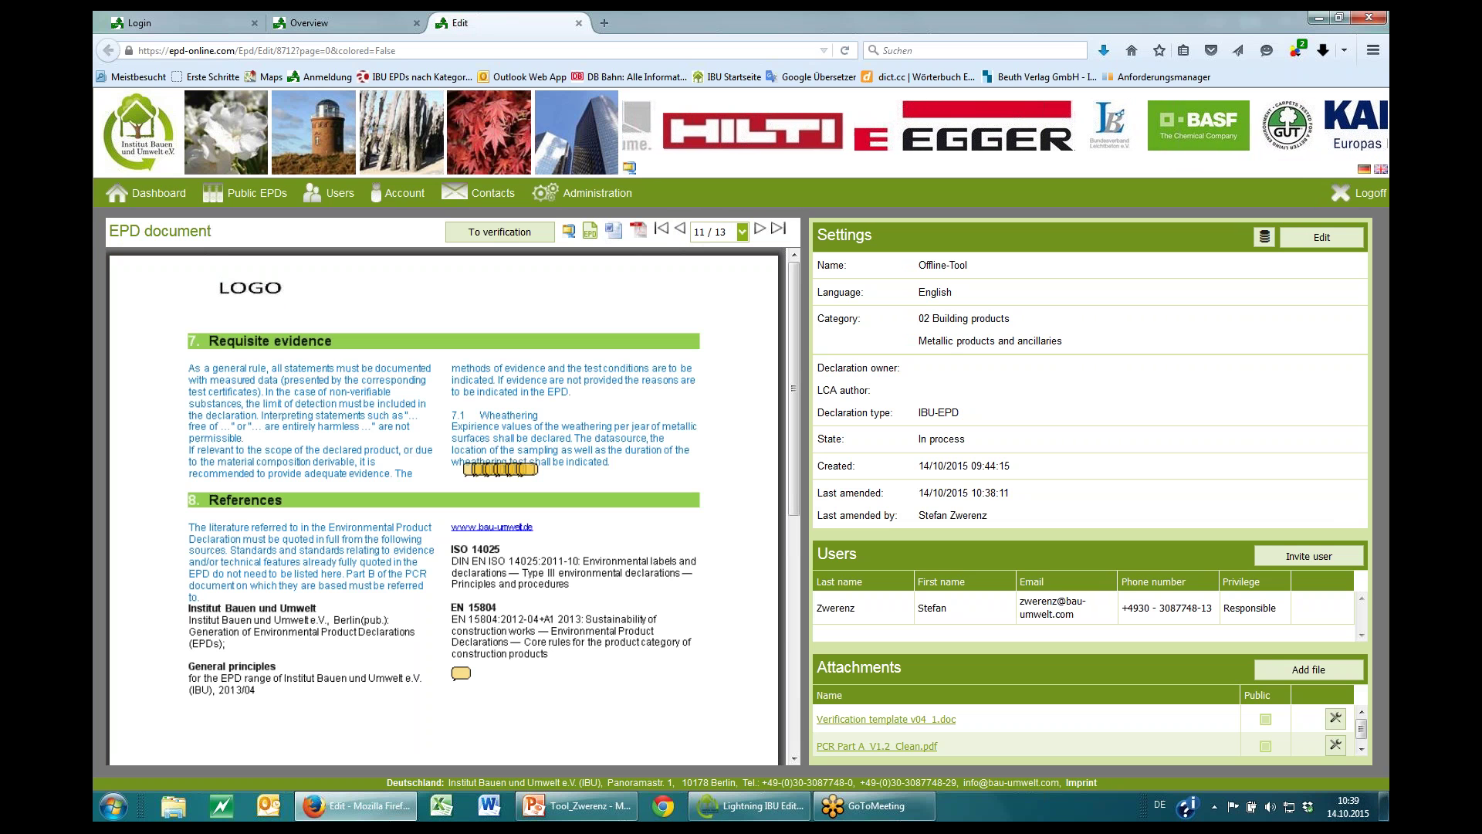
Examine the general, Declaration owner and LCA author sections of the EPD settings, then close them without saving
{"action": "left_click", "coordinate": [1355, 243]}
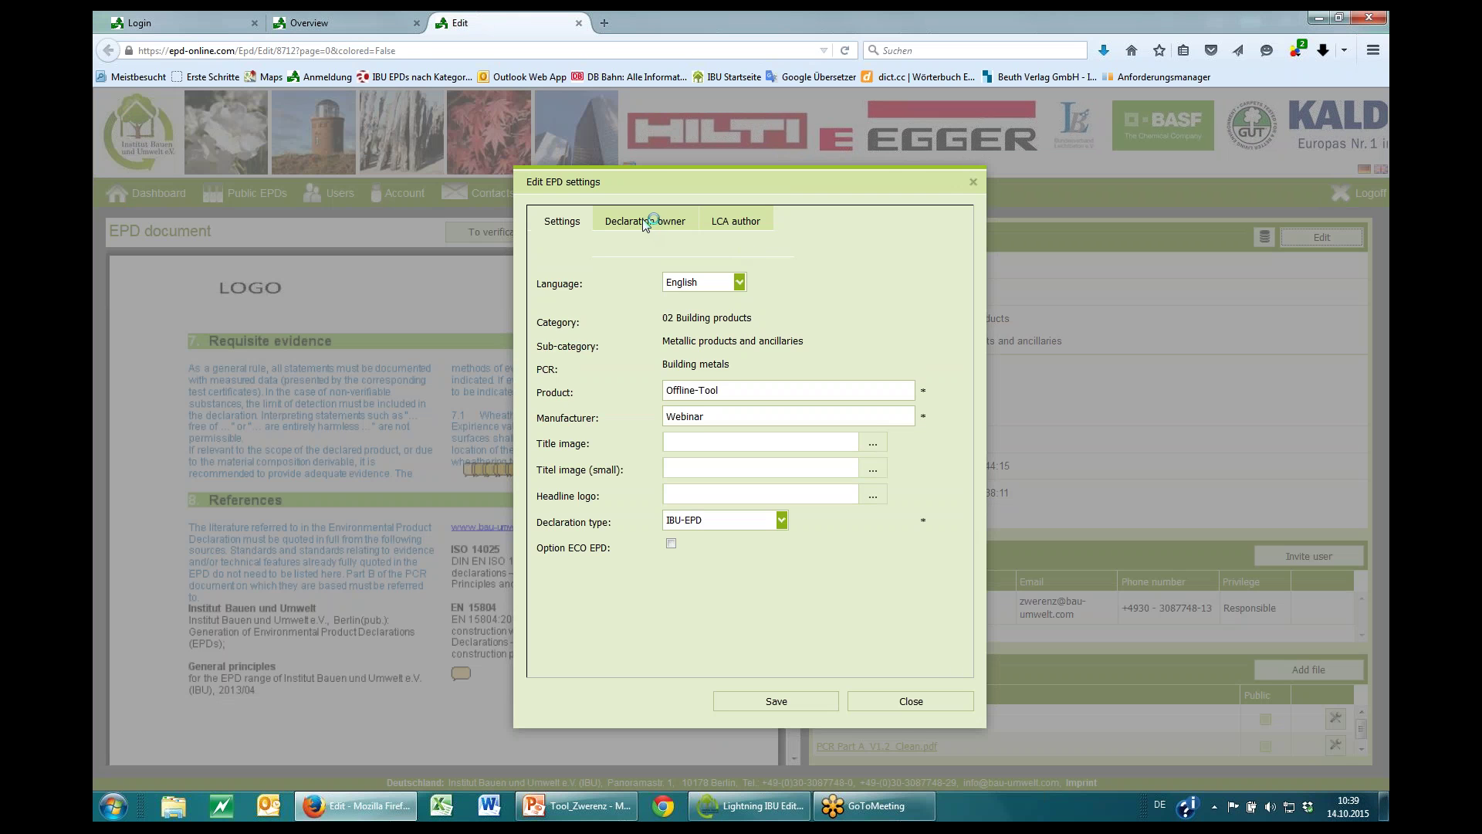
{"action": "left_click", "coordinate": [639, 222]}
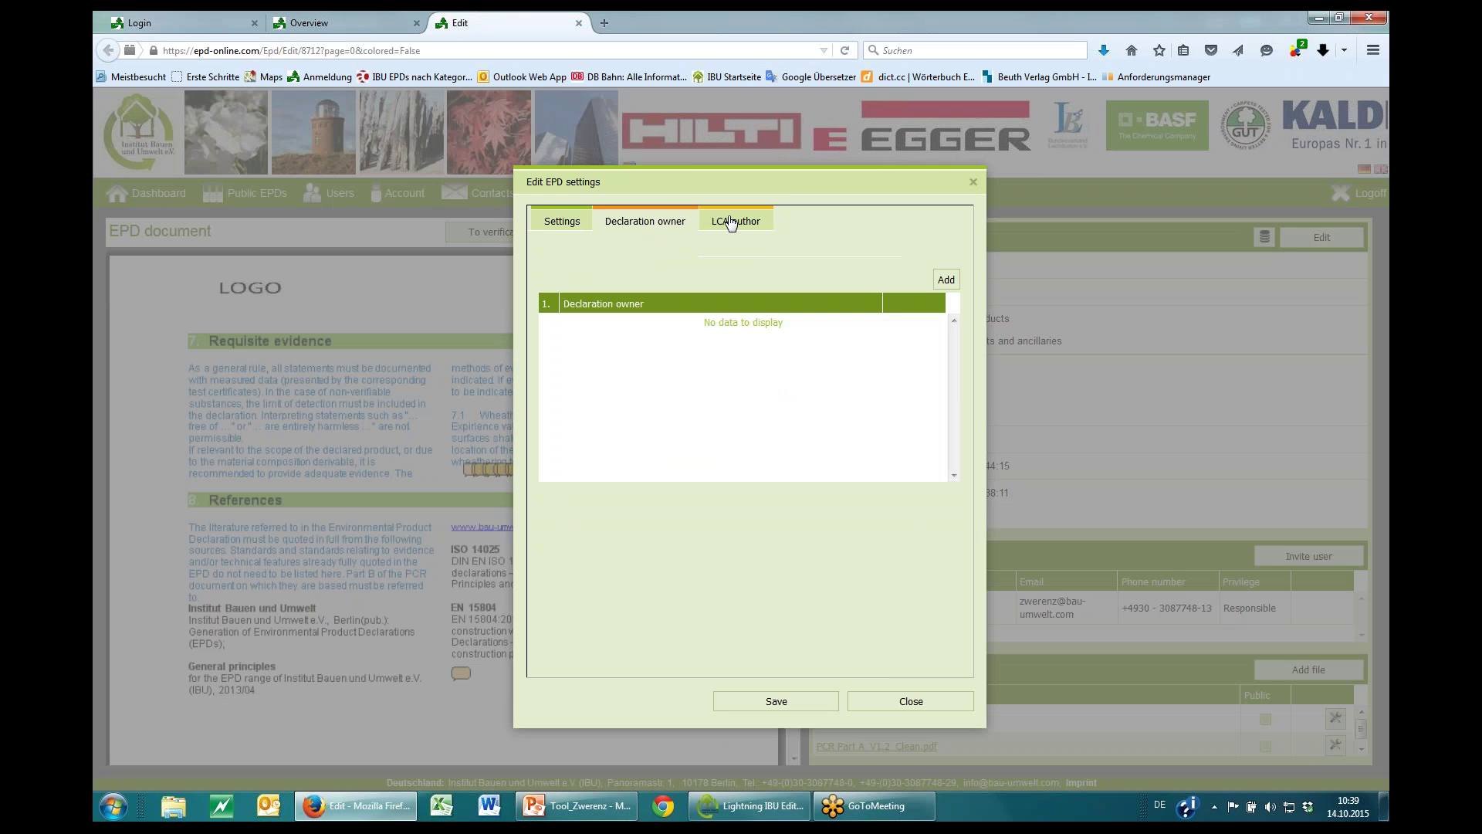
{"action": "left_click", "coordinate": [717, 222]}
{"action": "left_click", "coordinate": [655, 222]}
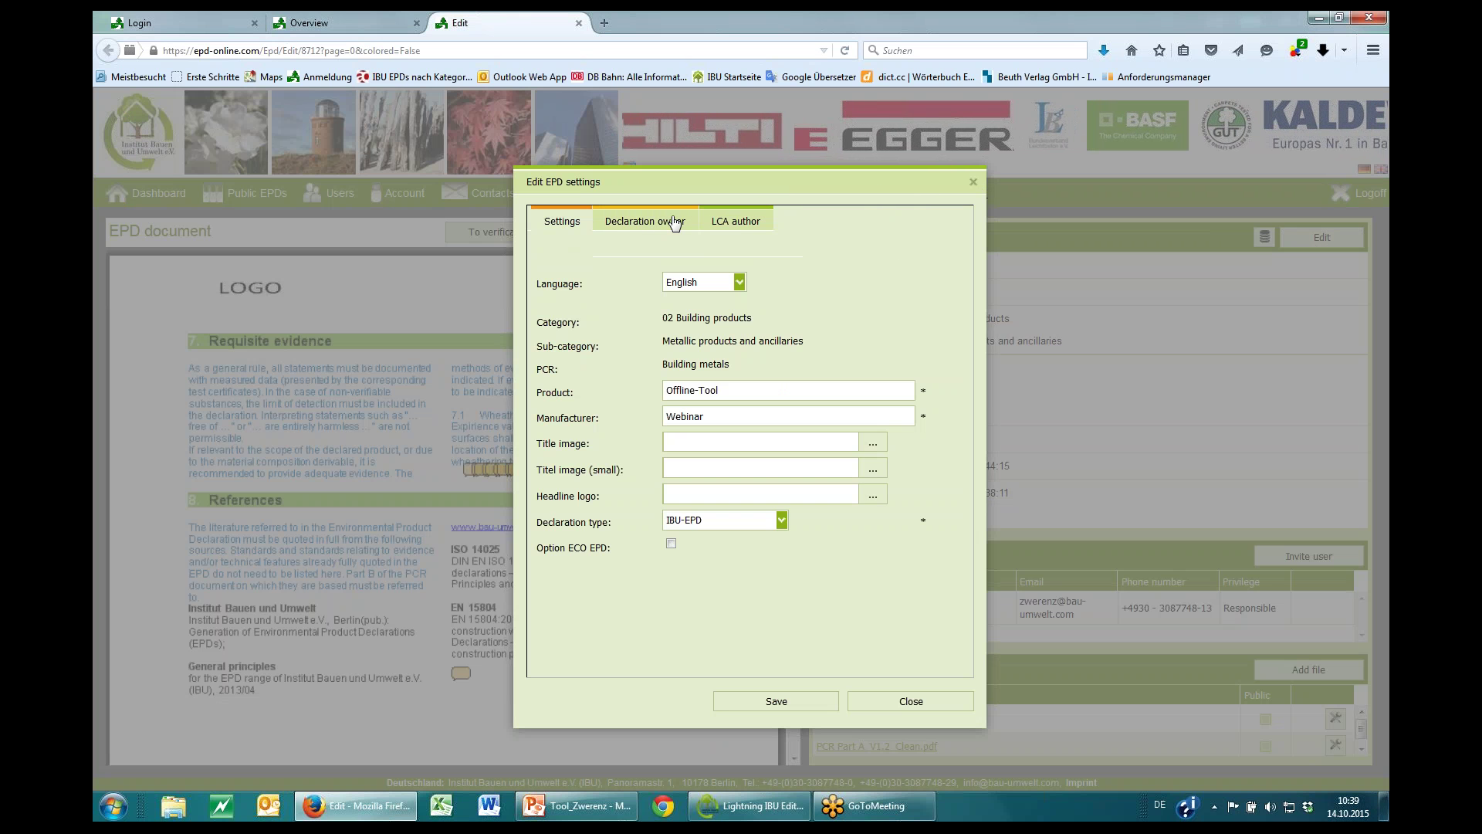
{"action": "left_click", "coordinate": [657, 222]}
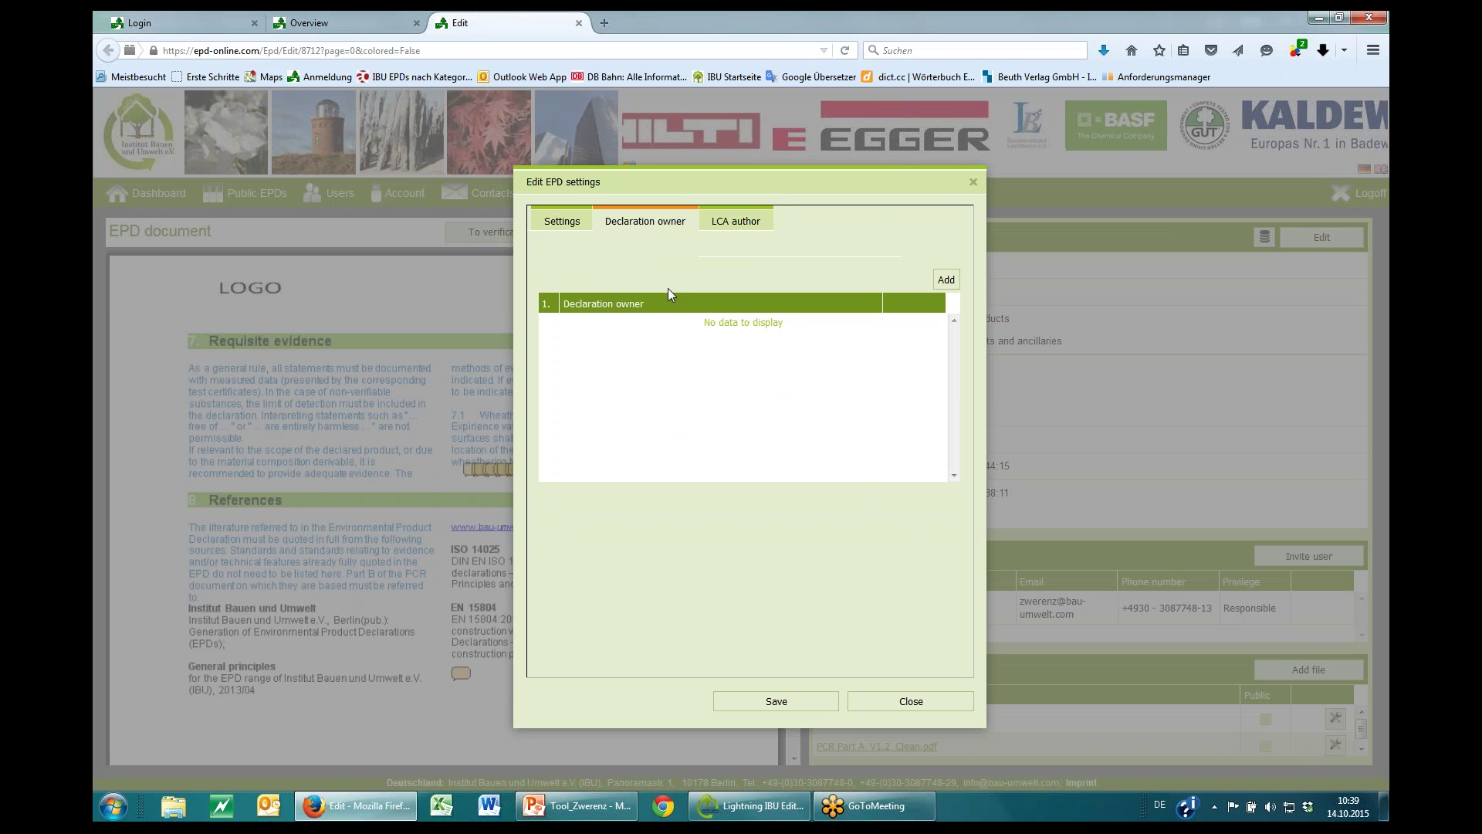
{"action": "left_click", "coordinate": [726, 225]}
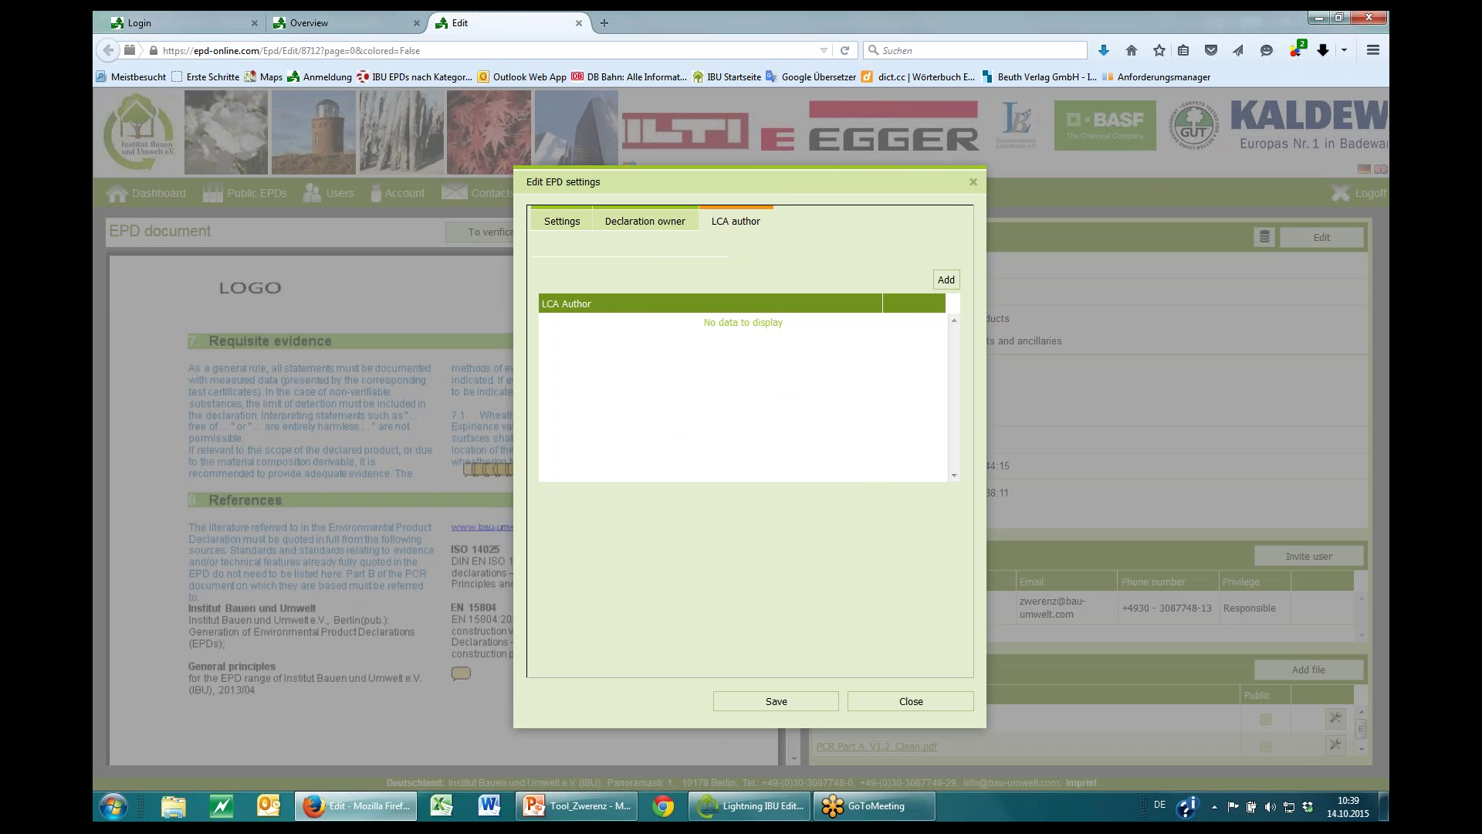
{"action": "left_click", "coordinate": [973, 184]}
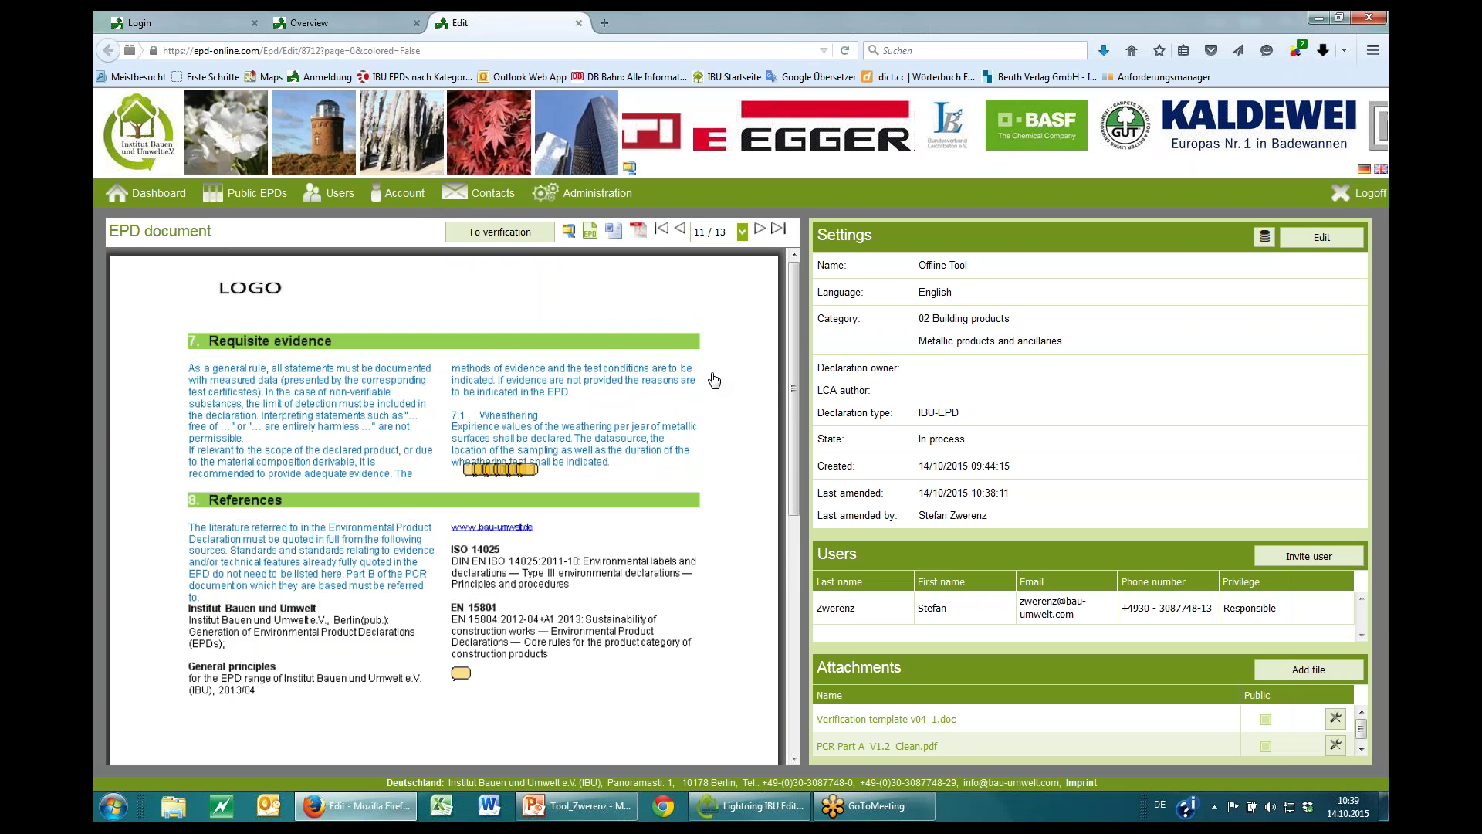
Go to page 6 of the online EPD document and enter "Test Test" in section 2.2 Application, saving the entry
{"action": "left_click", "coordinate": [741, 232]}
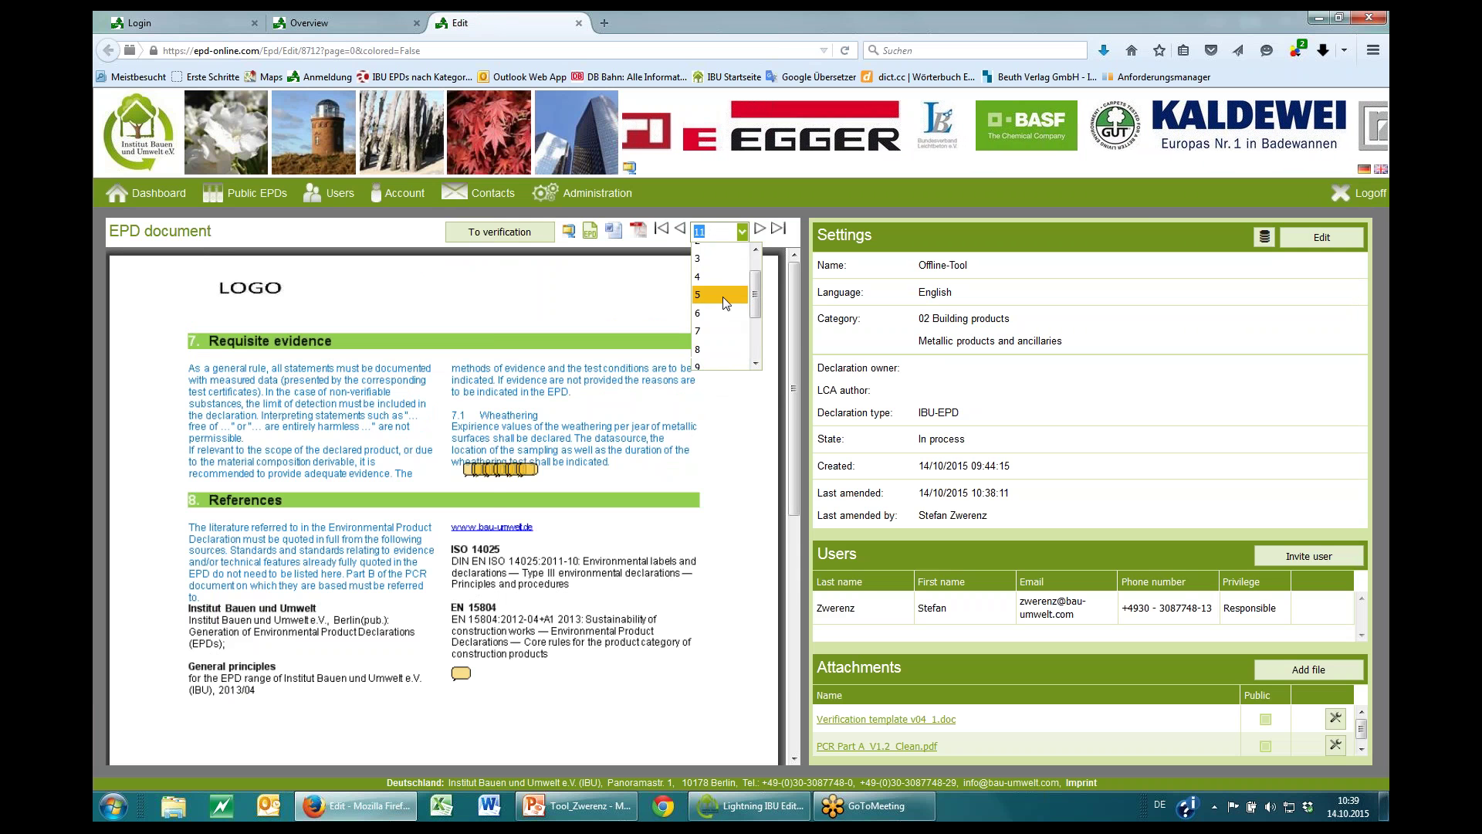
{"action": "left_click", "coordinate": [719, 313]}
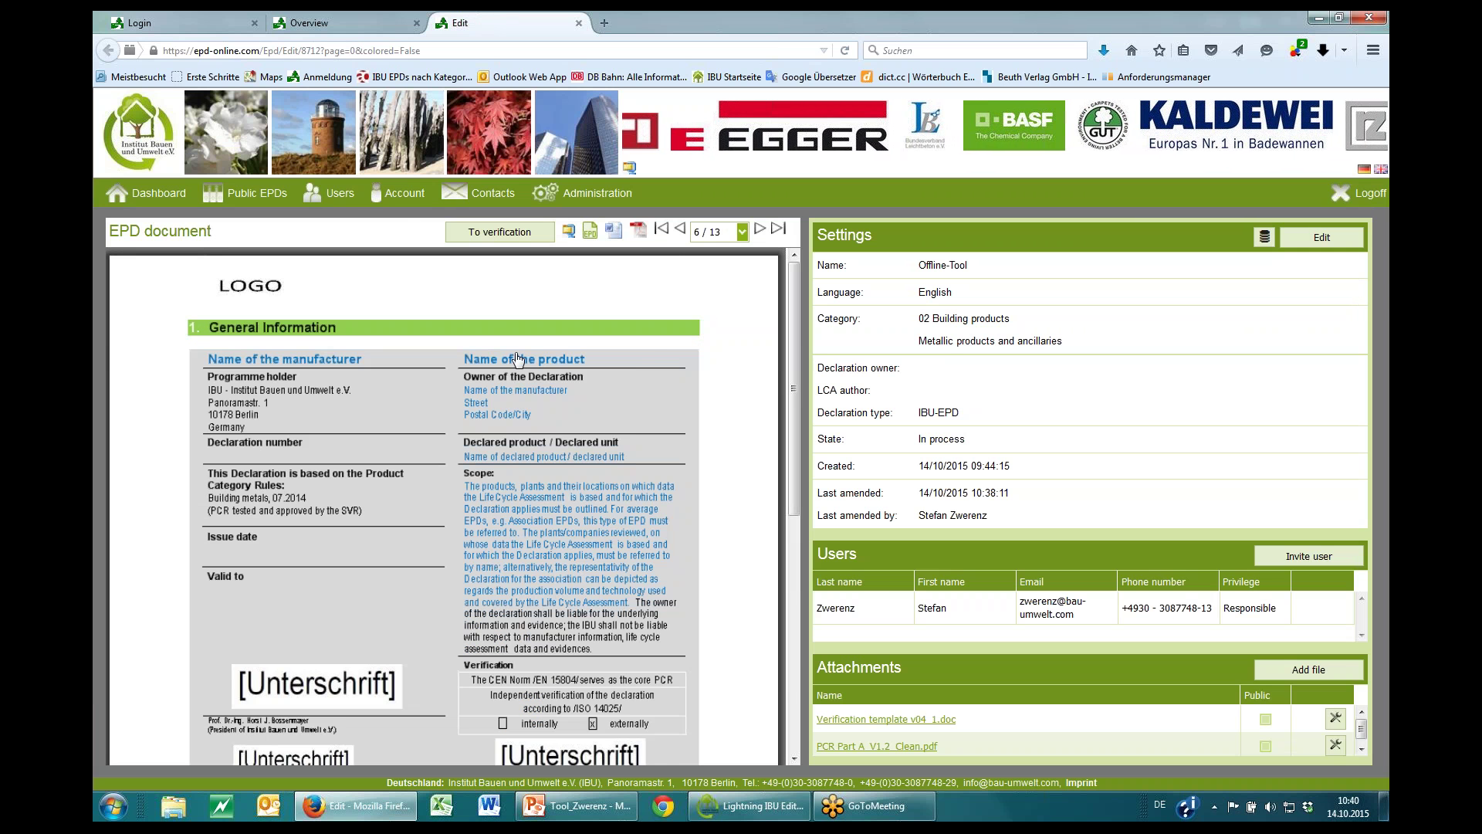
{"action": "scroll", "coordinate": [505, 361], "scroll_direction": "down", "scroll_amount": 5}
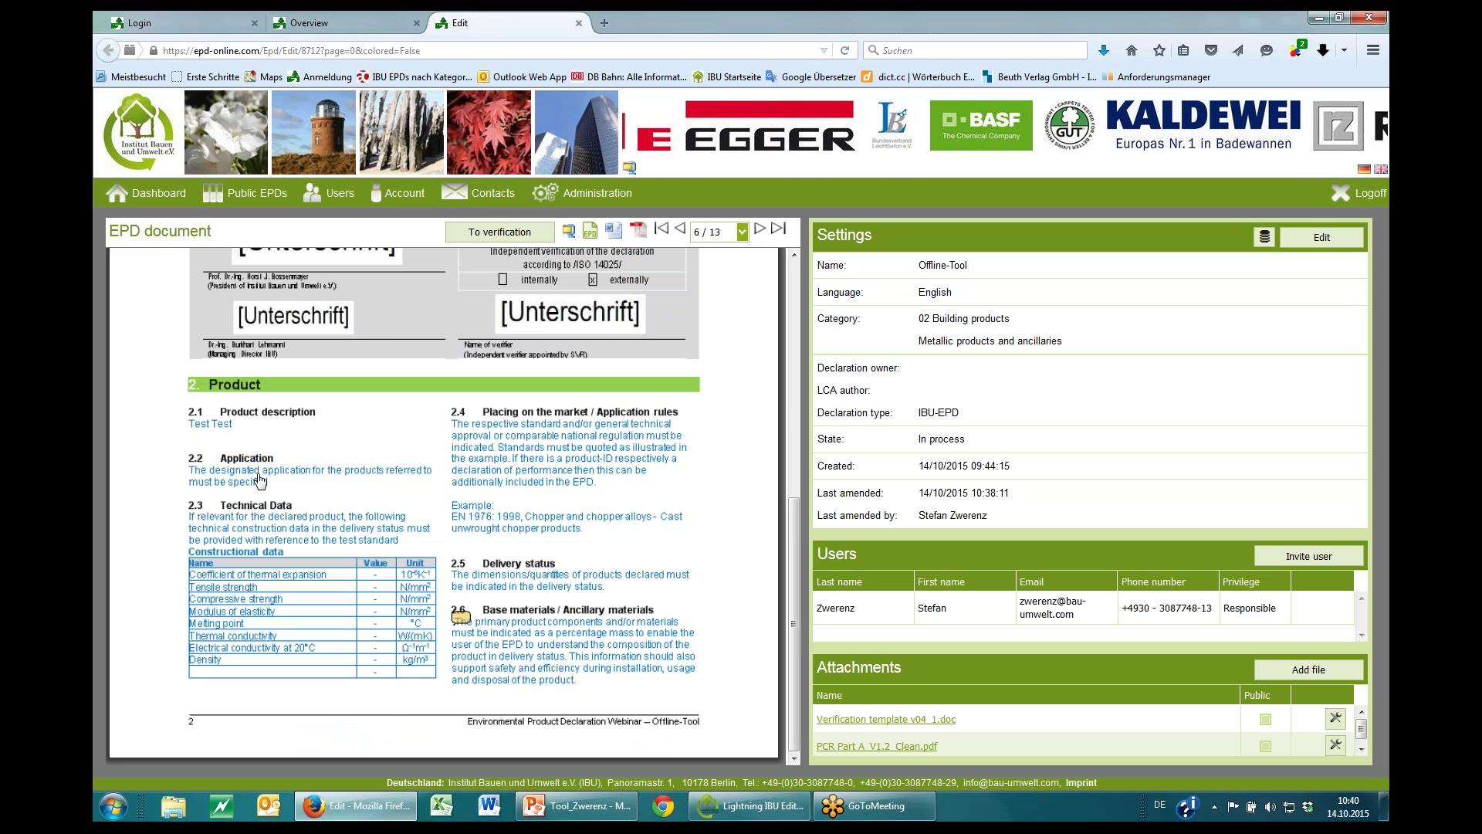
{"action": "left_click", "coordinate": [309, 467]}
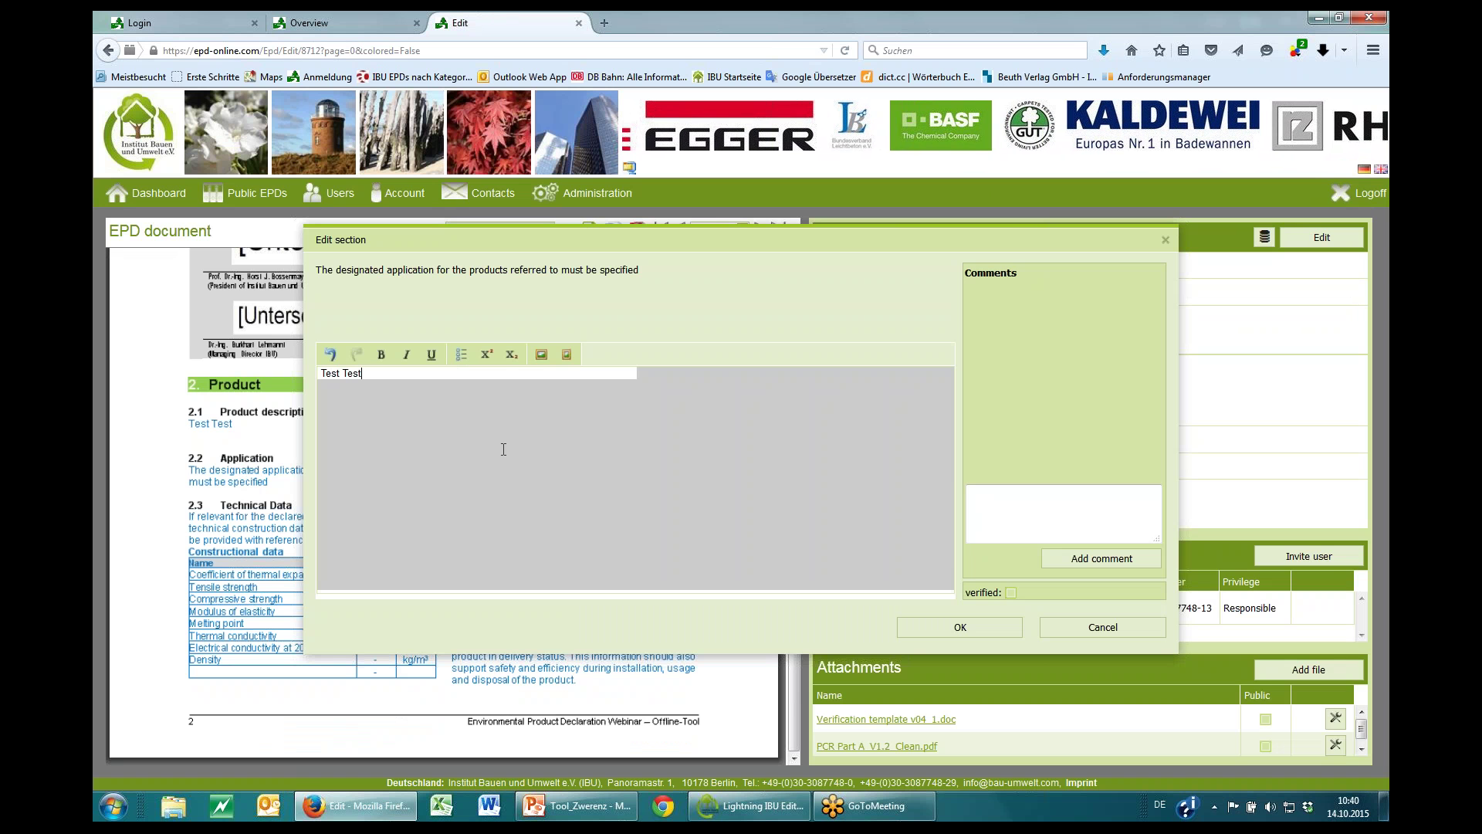
{"action": "left_click", "coordinate": [960, 625]}
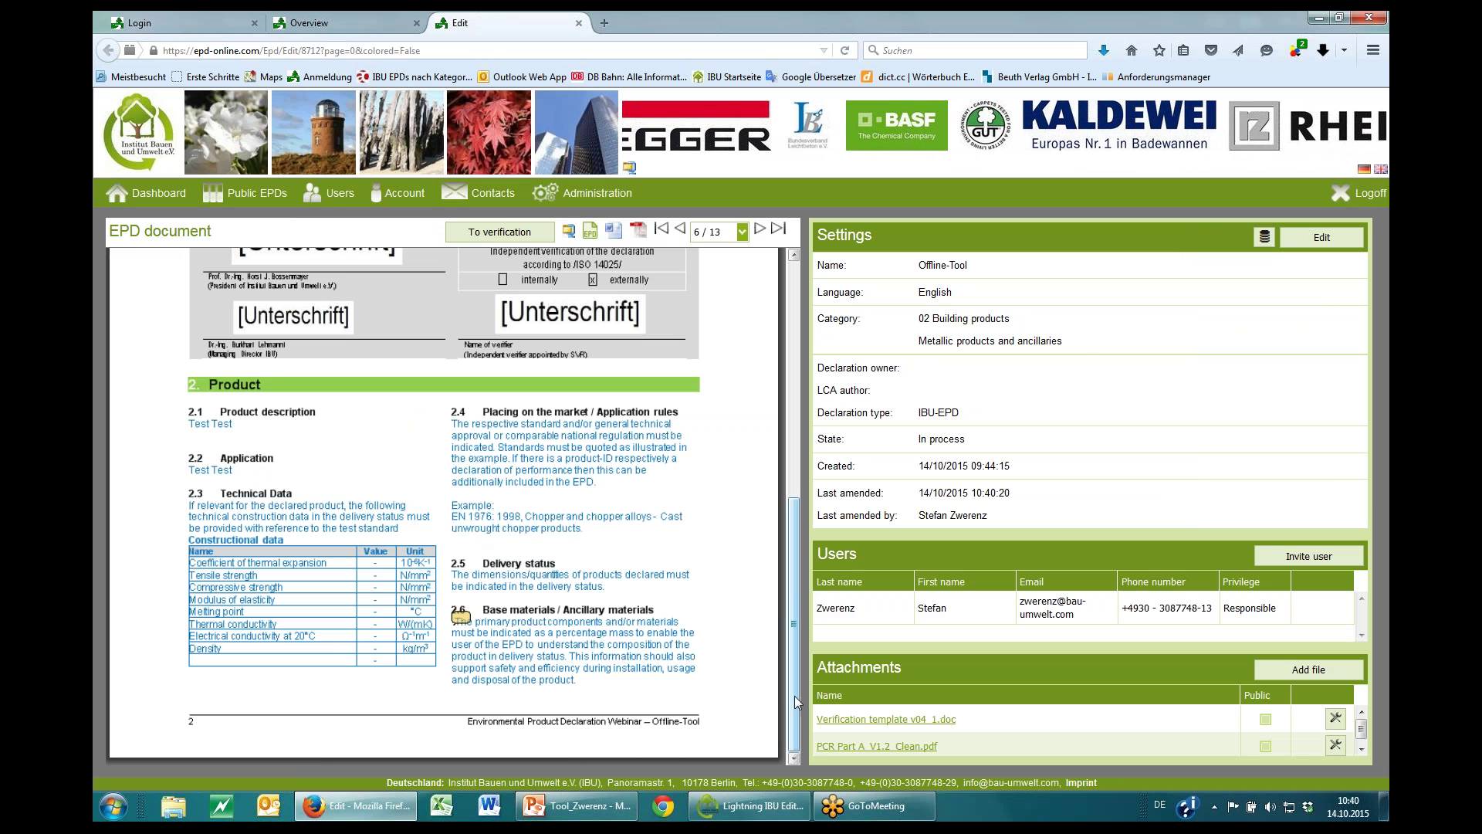
Switch to the Lightning IBU Editor and upload the changes to the Offline-Tool EPD to EPD Online
{"action": "left_click", "coordinate": [741, 805]}
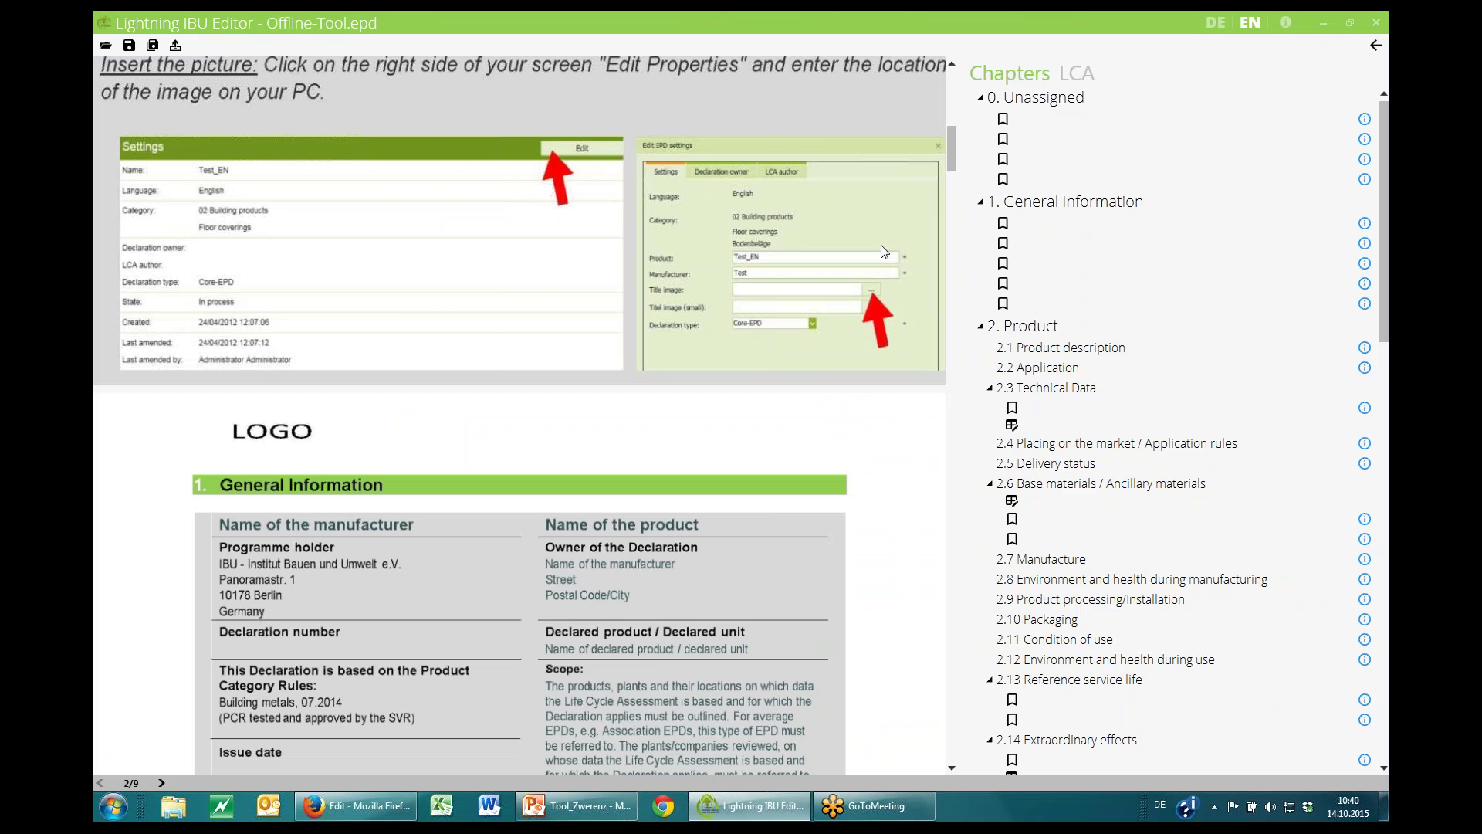
{"action": "scroll", "coordinate": [625, 241], "scroll_direction": "up", "scroll_amount": 7}
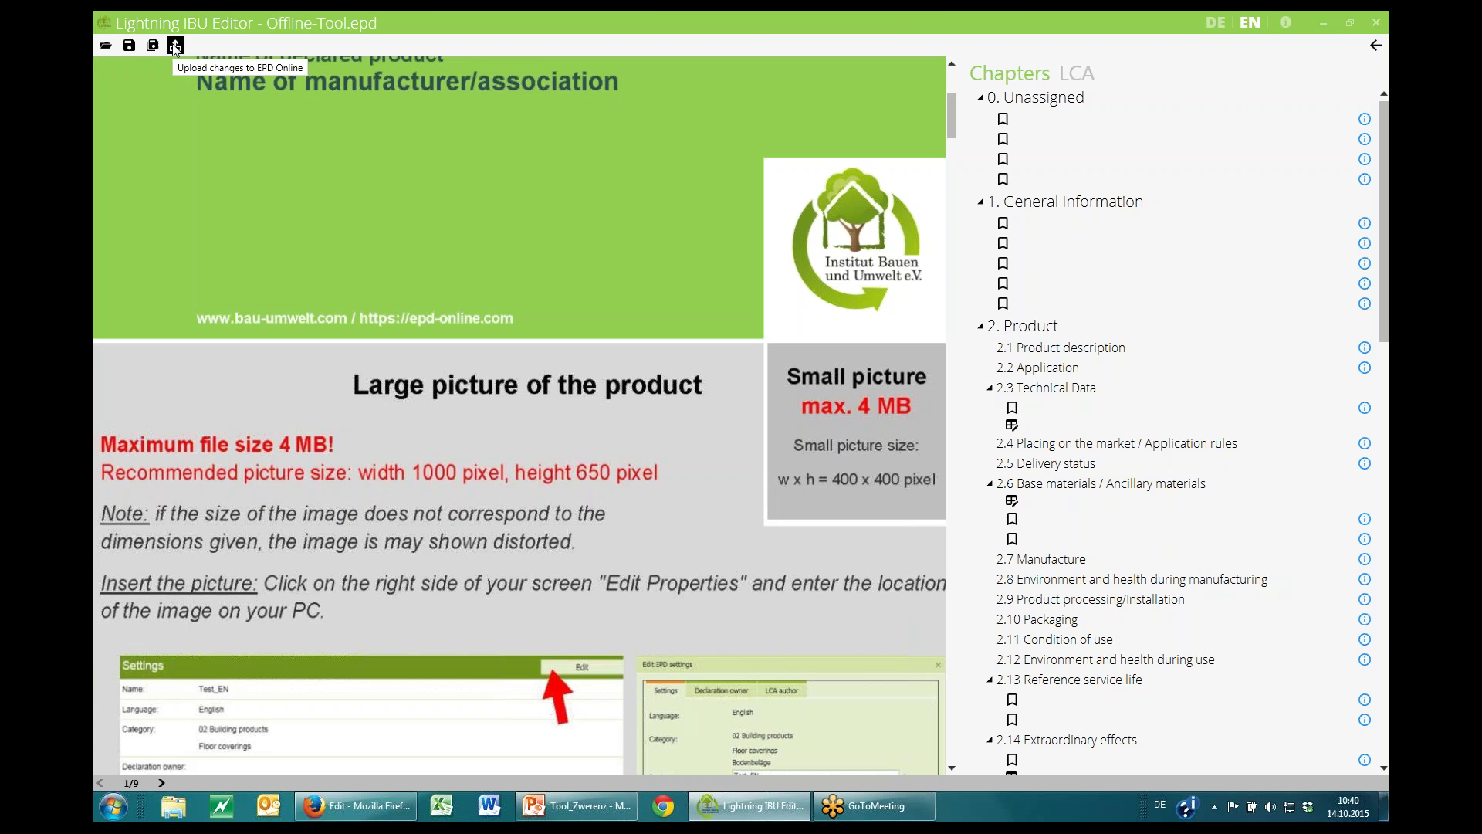
{"action": "left_click", "coordinate": [176, 46]}
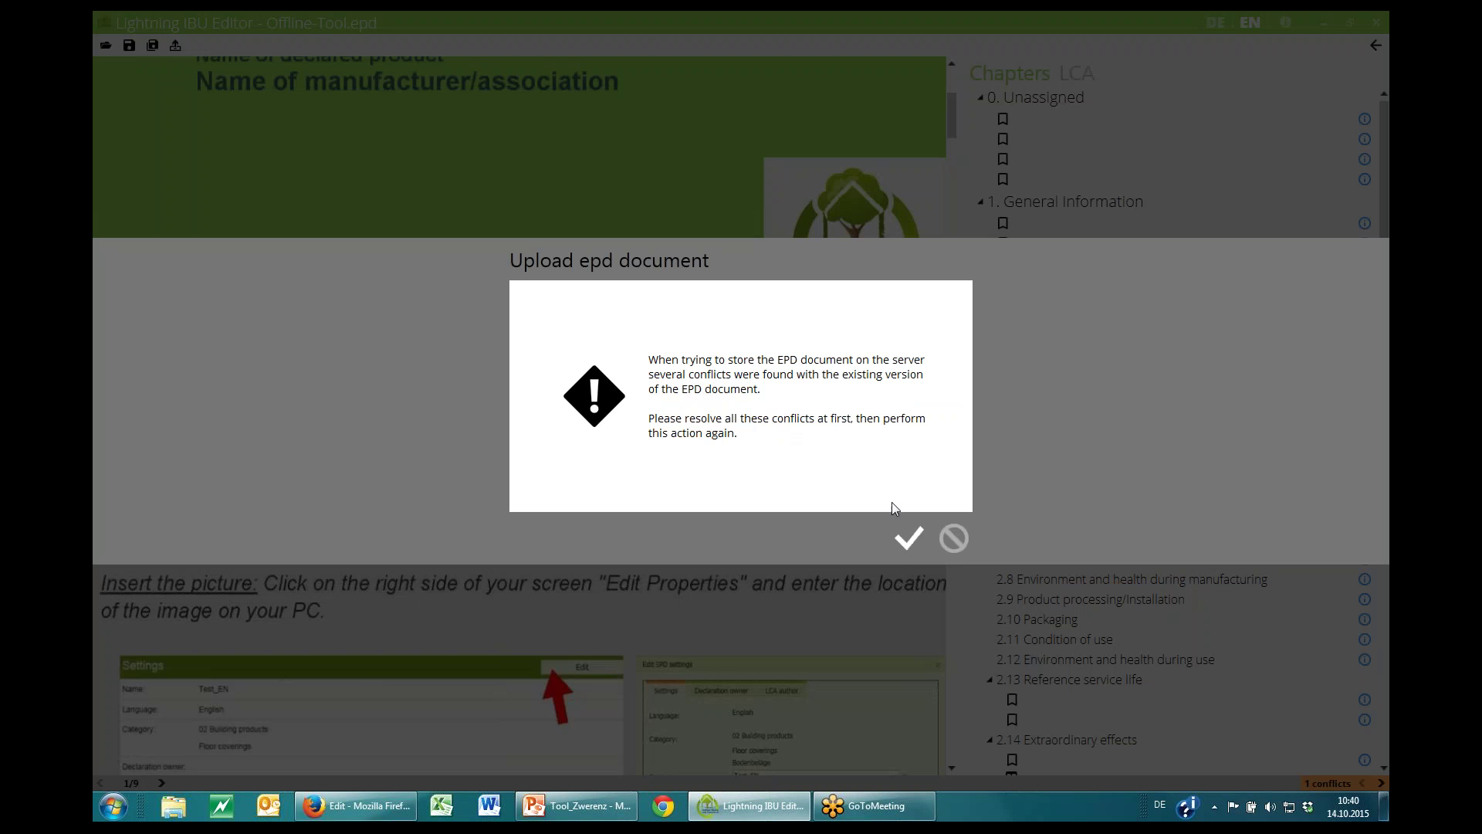
Resolve the conflict in section 2.2 Application by adopting the server version, and check the section in the document preview
{"action": "left_click", "coordinate": [909, 540]}
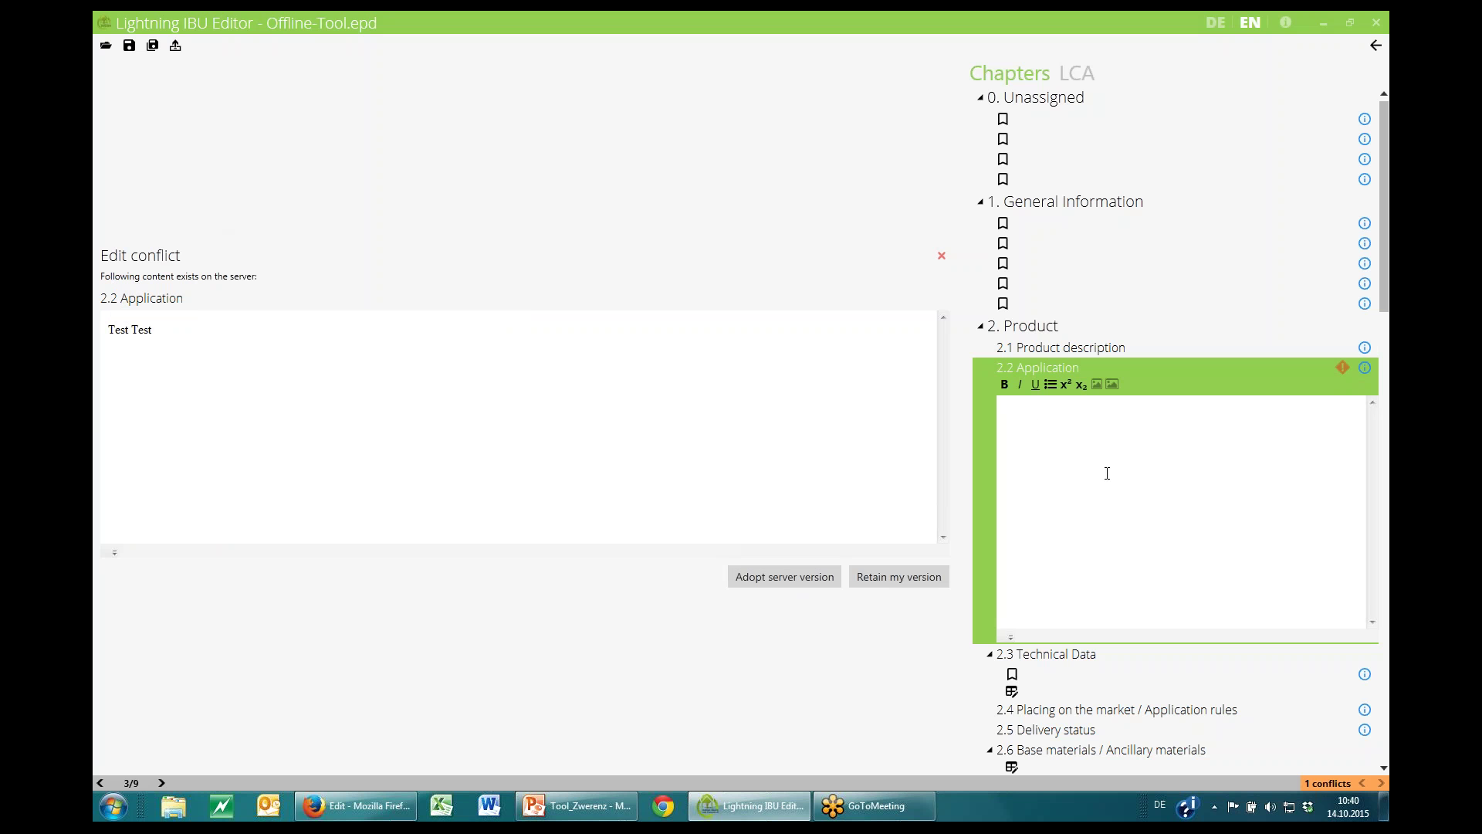
{"action": "left_click", "coordinate": [789, 572]}
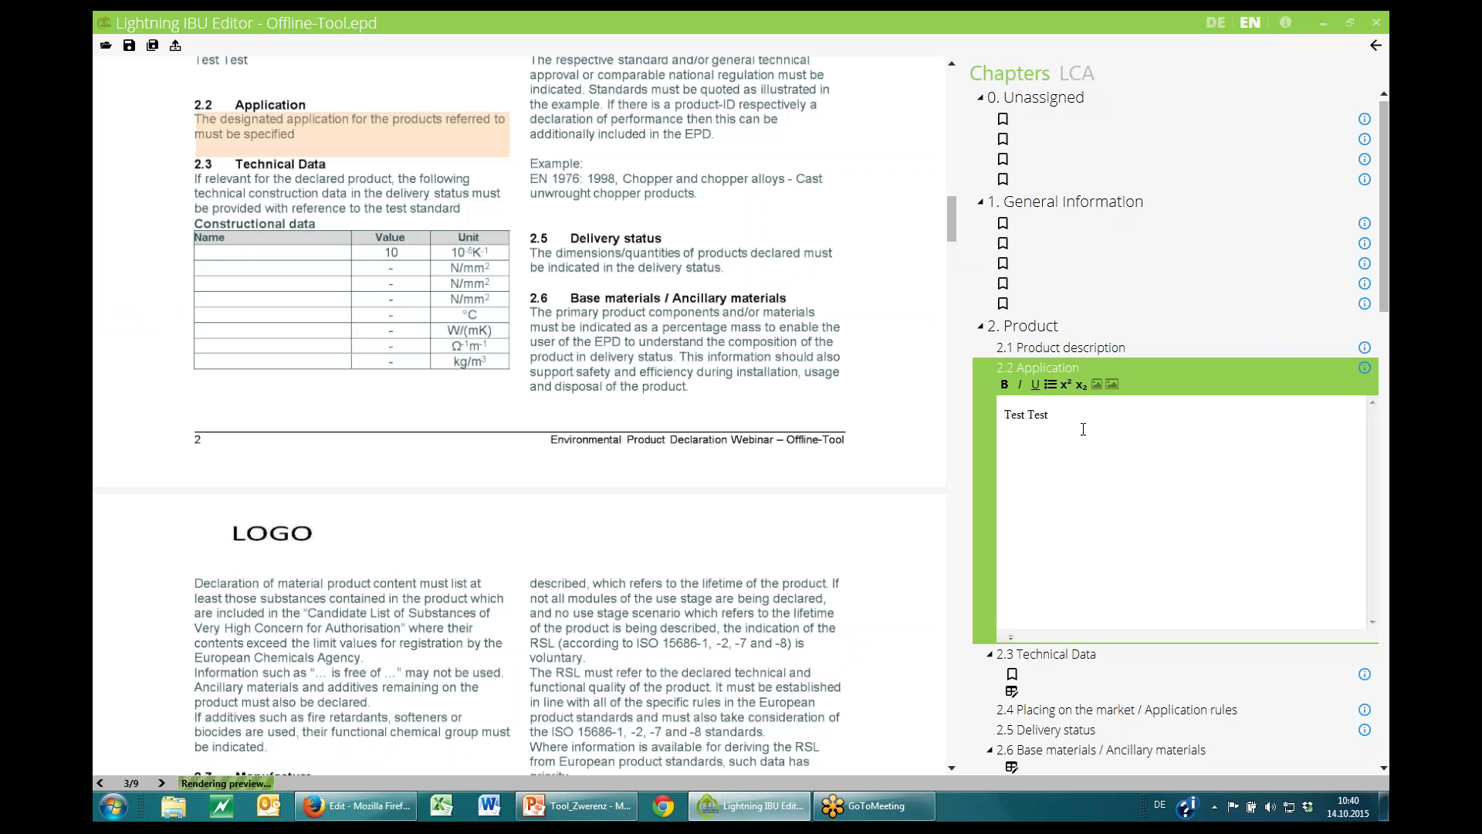
{"action": "left_click", "coordinate": [849, 473]}
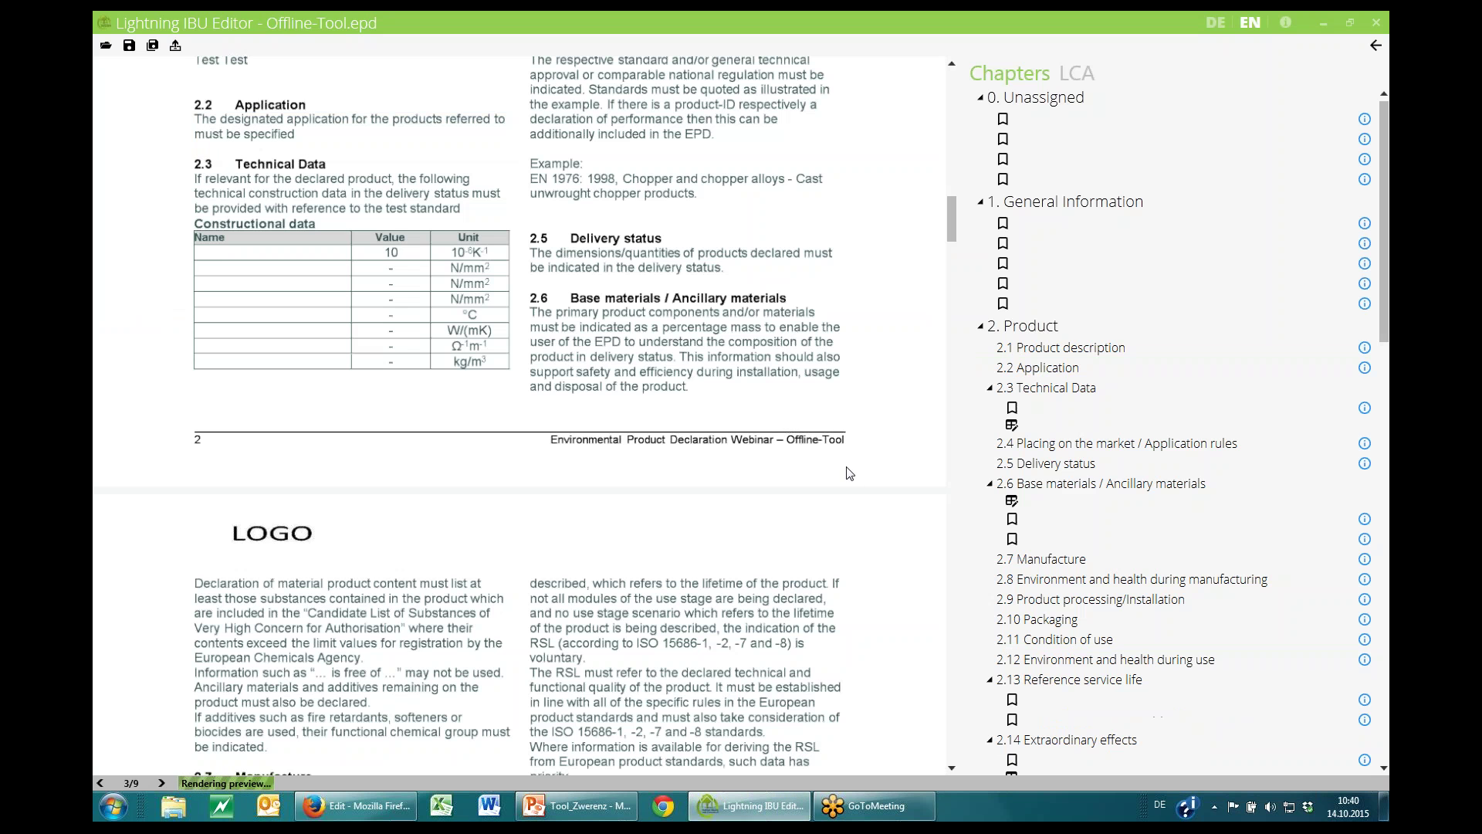
{"action": "left_click", "coordinate": [1062, 367]}
{"action": "left_click", "coordinate": [857, 509]}
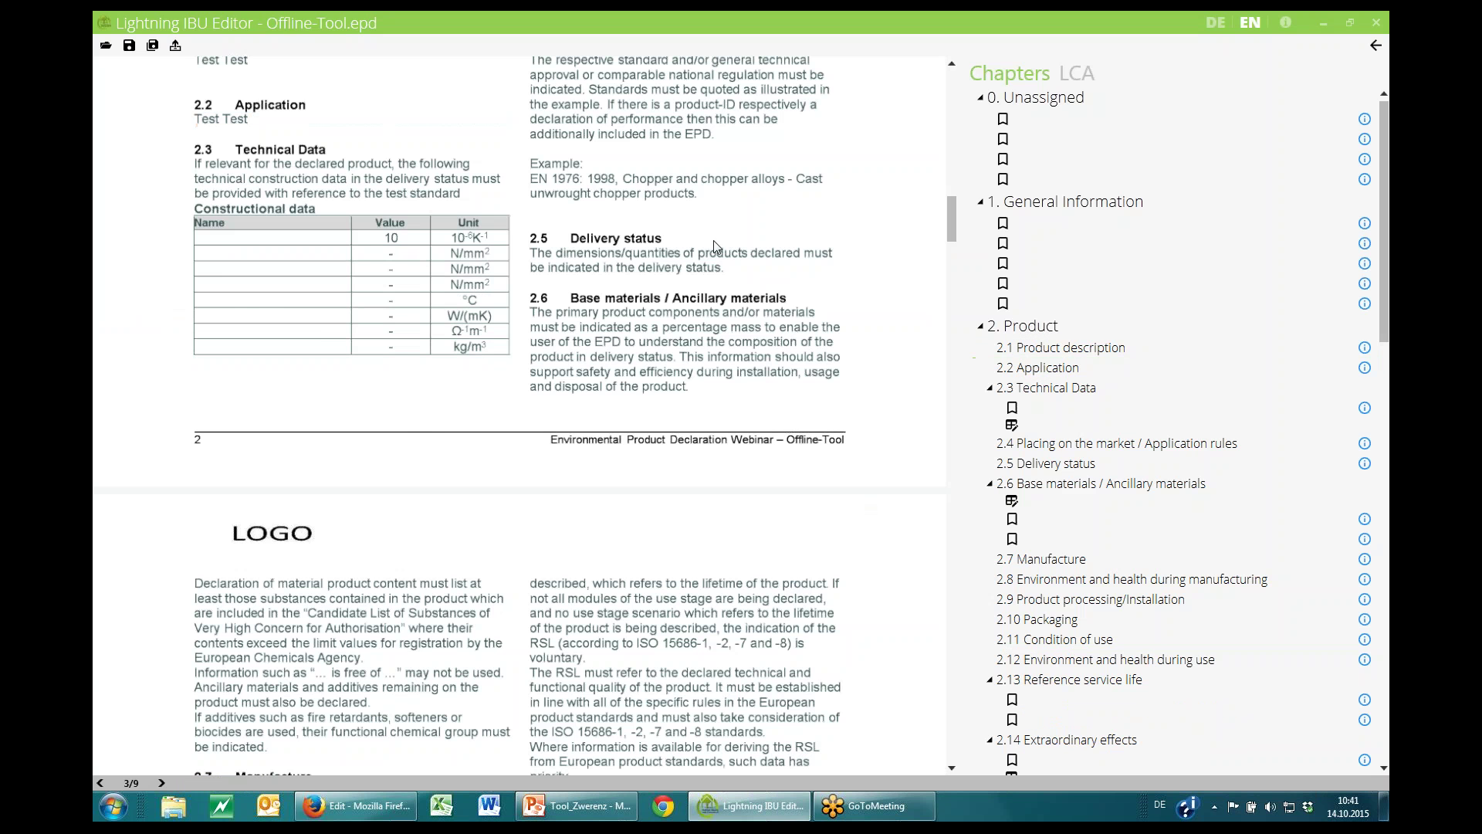
{"action": "scroll", "coordinate": [210, 108], "scroll_direction": "up", "scroll_amount": 5}
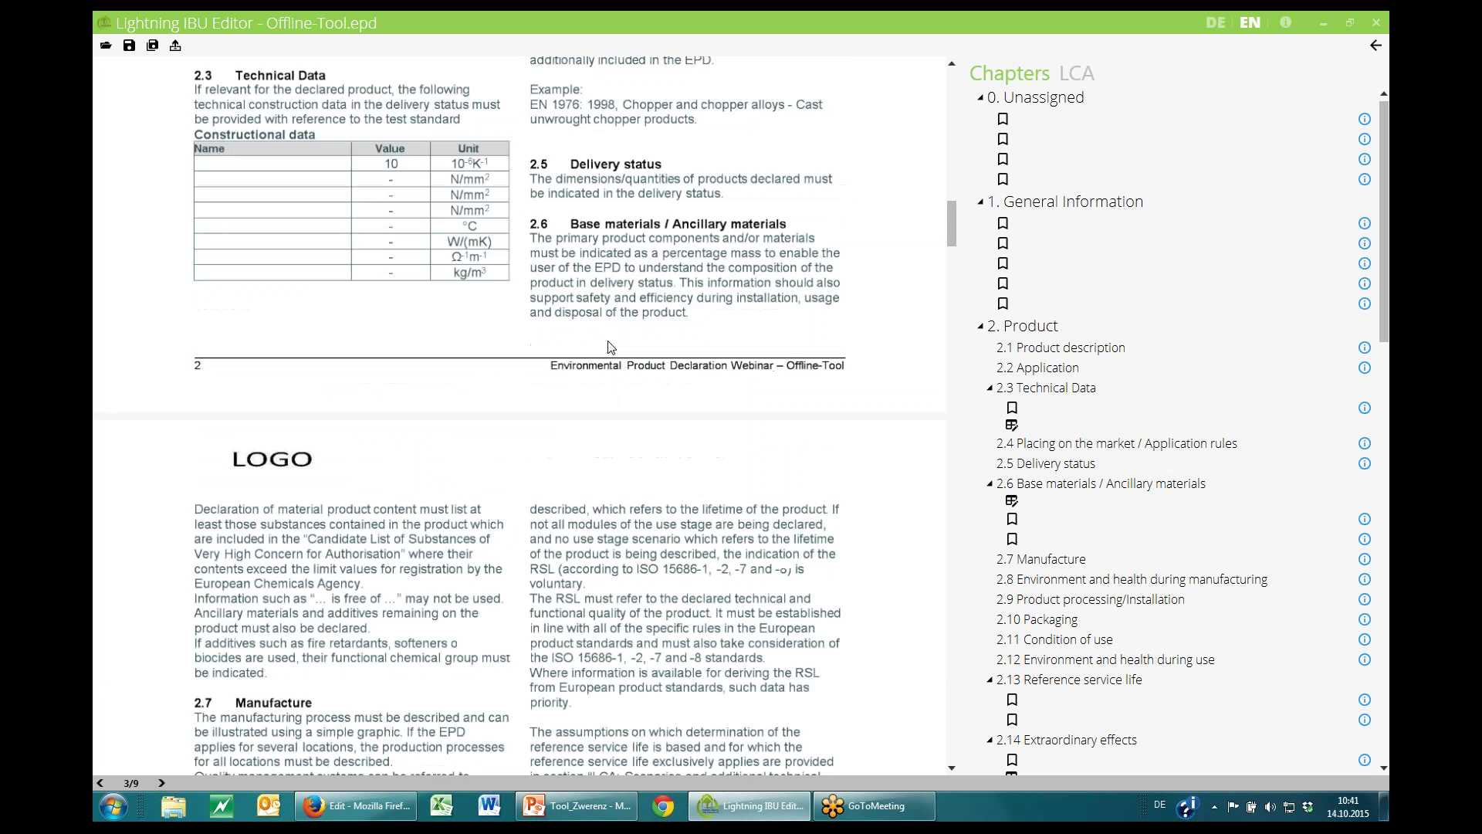
{"action": "scroll", "coordinate": [615, 393], "scroll_direction": "up", "scroll_amount": 15}
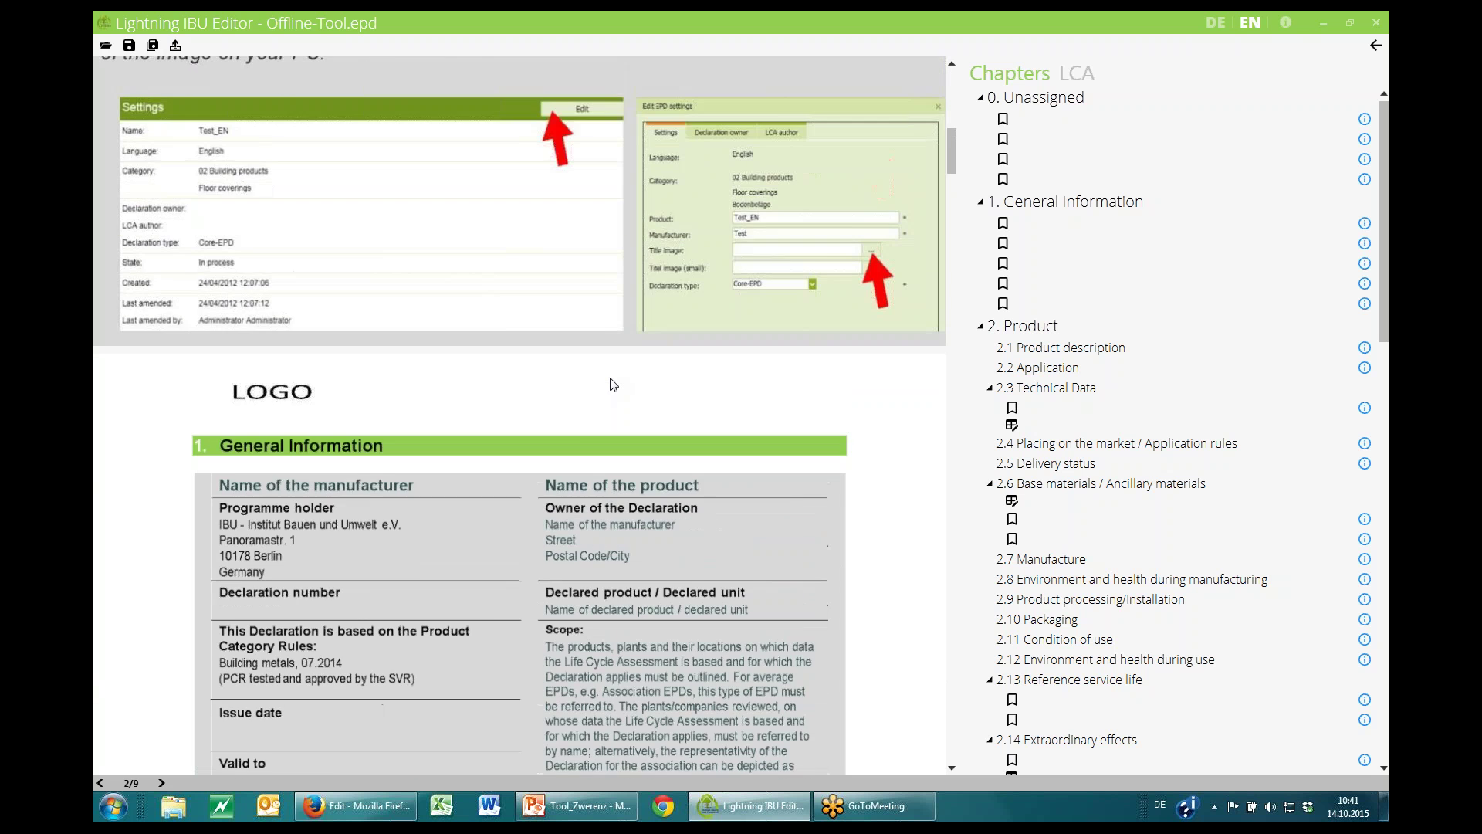
{"action": "scroll", "coordinate": [614, 385], "scroll_direction": "down", "scroll_amount": 7}
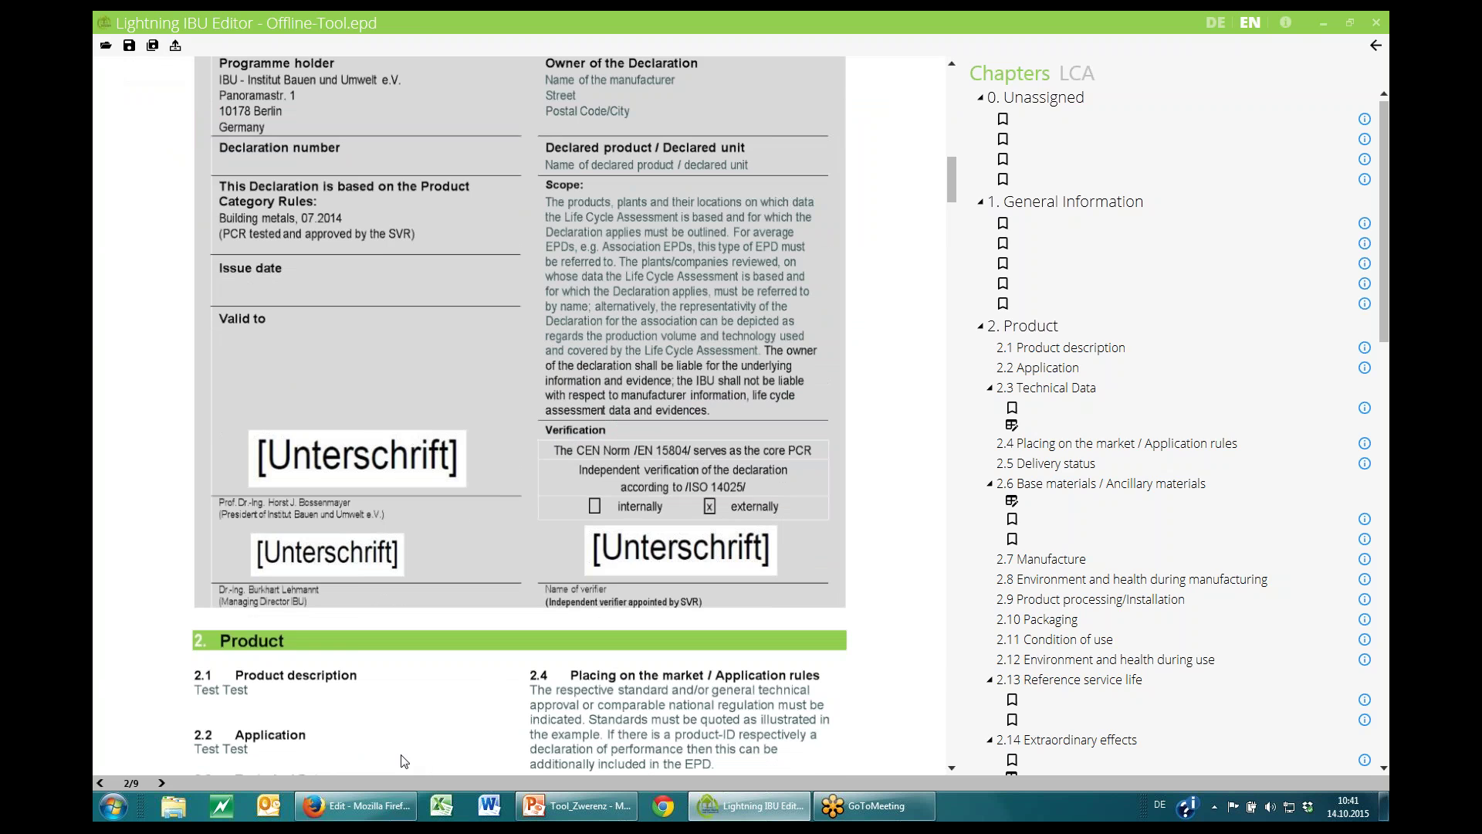
Switch to EPD Online in Firefox and enter "Test Test" in section 2.5 Delivery status, saving the entry
{"action": "left_click", "coordinate": [355, 805]}
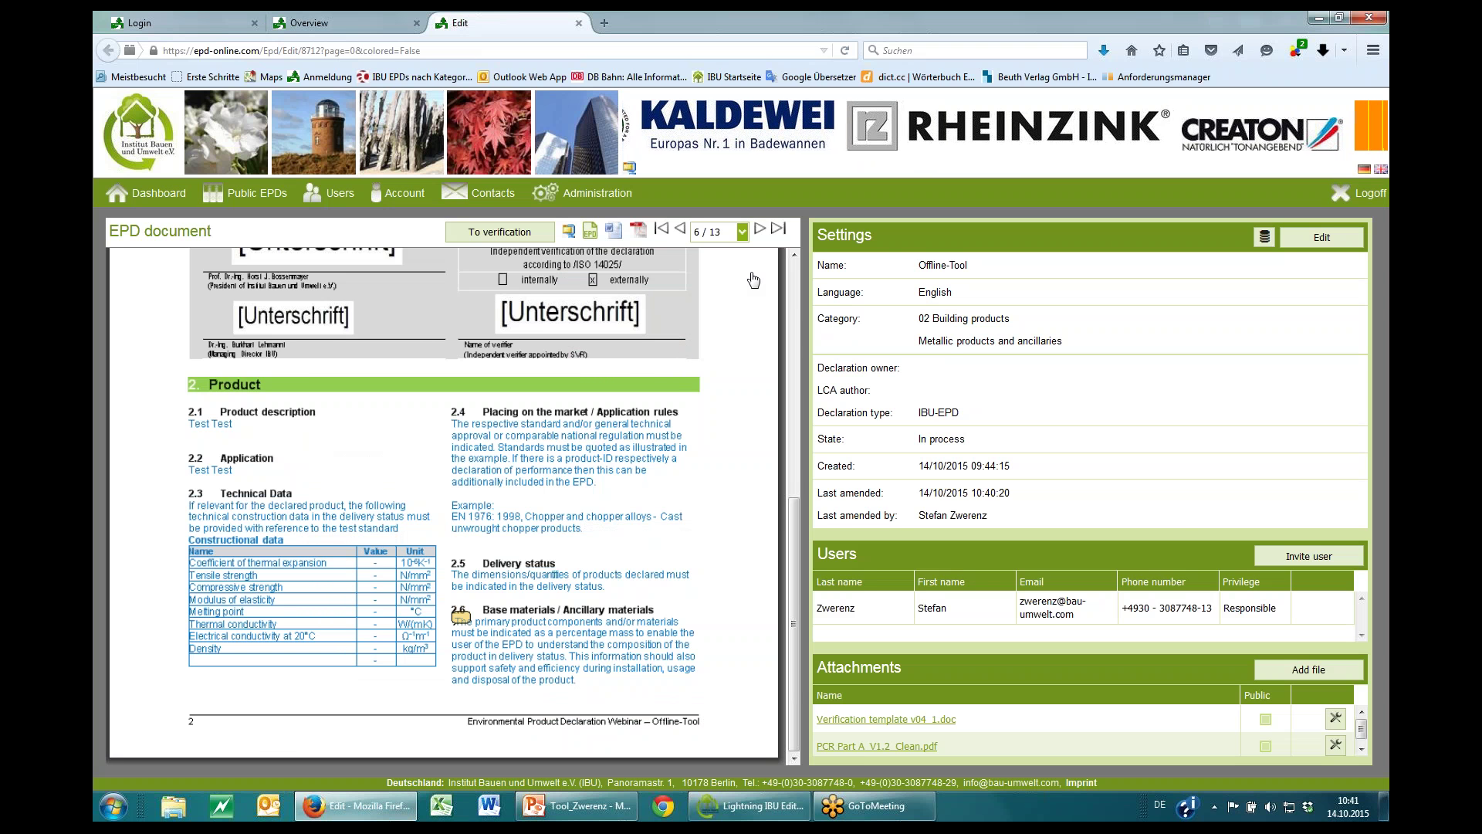
{"action": "left_click", "coordinate": [546, 566]}
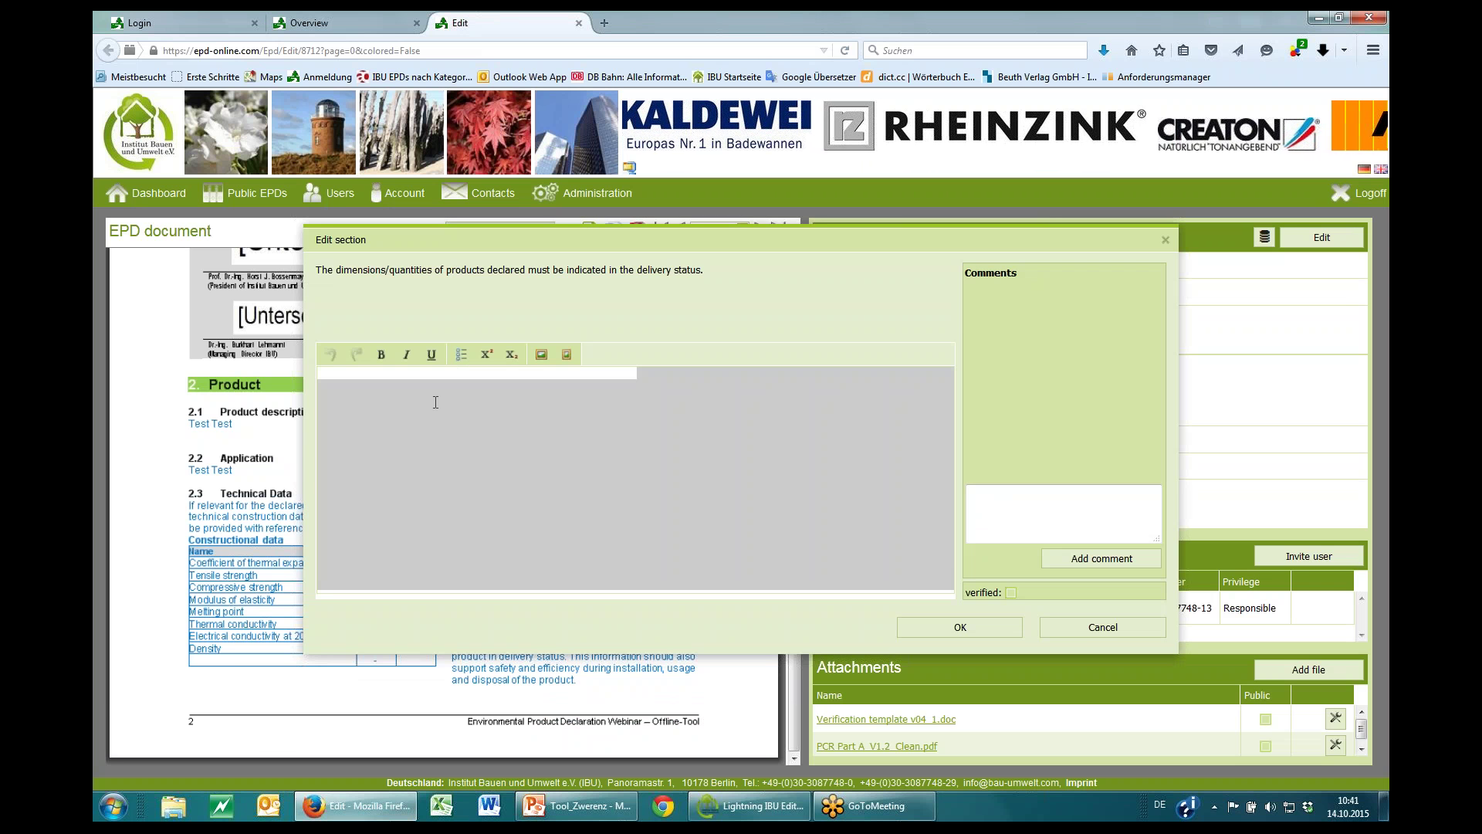
{"action": "type", "text": "Test Test"}
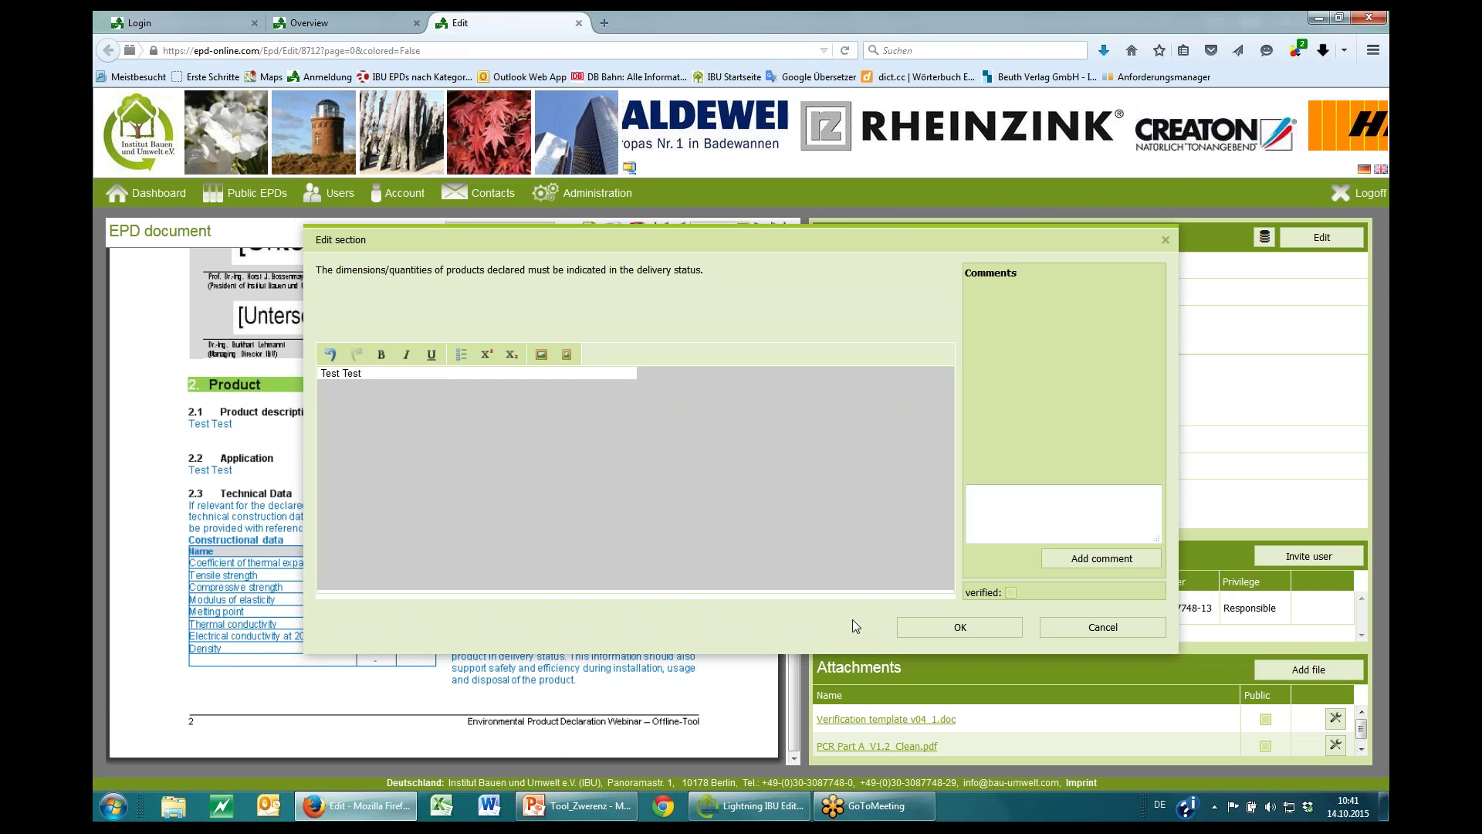
{"action": "left_click", "coordinate": [919, 637]}
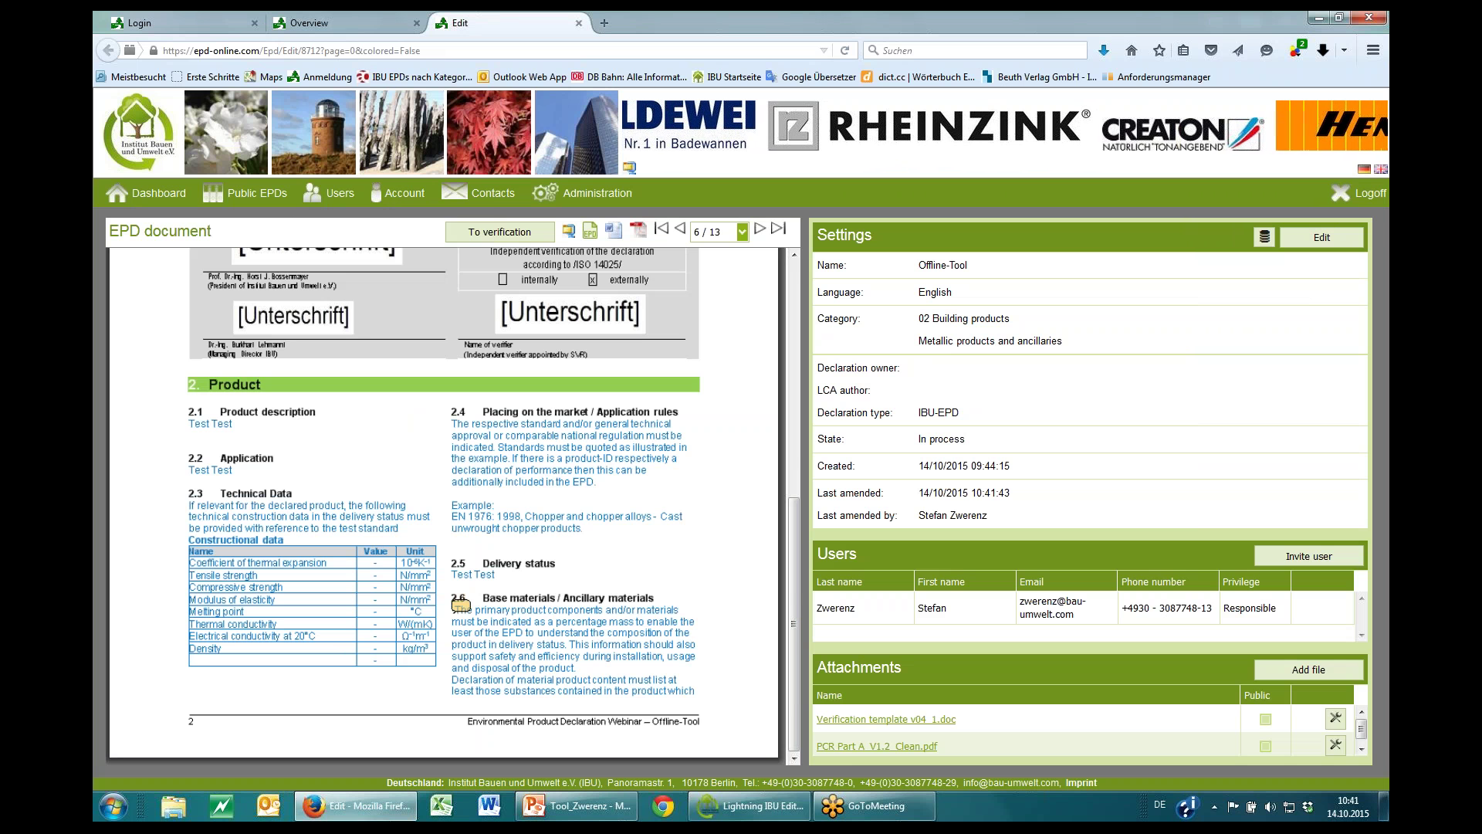
Upload the EPD again from the Lightning IBU Editor and resolve the 2.5 Delivery status conflict by retaining the local version
{"action": "mouse_move", "coordinate": [752, 805]}
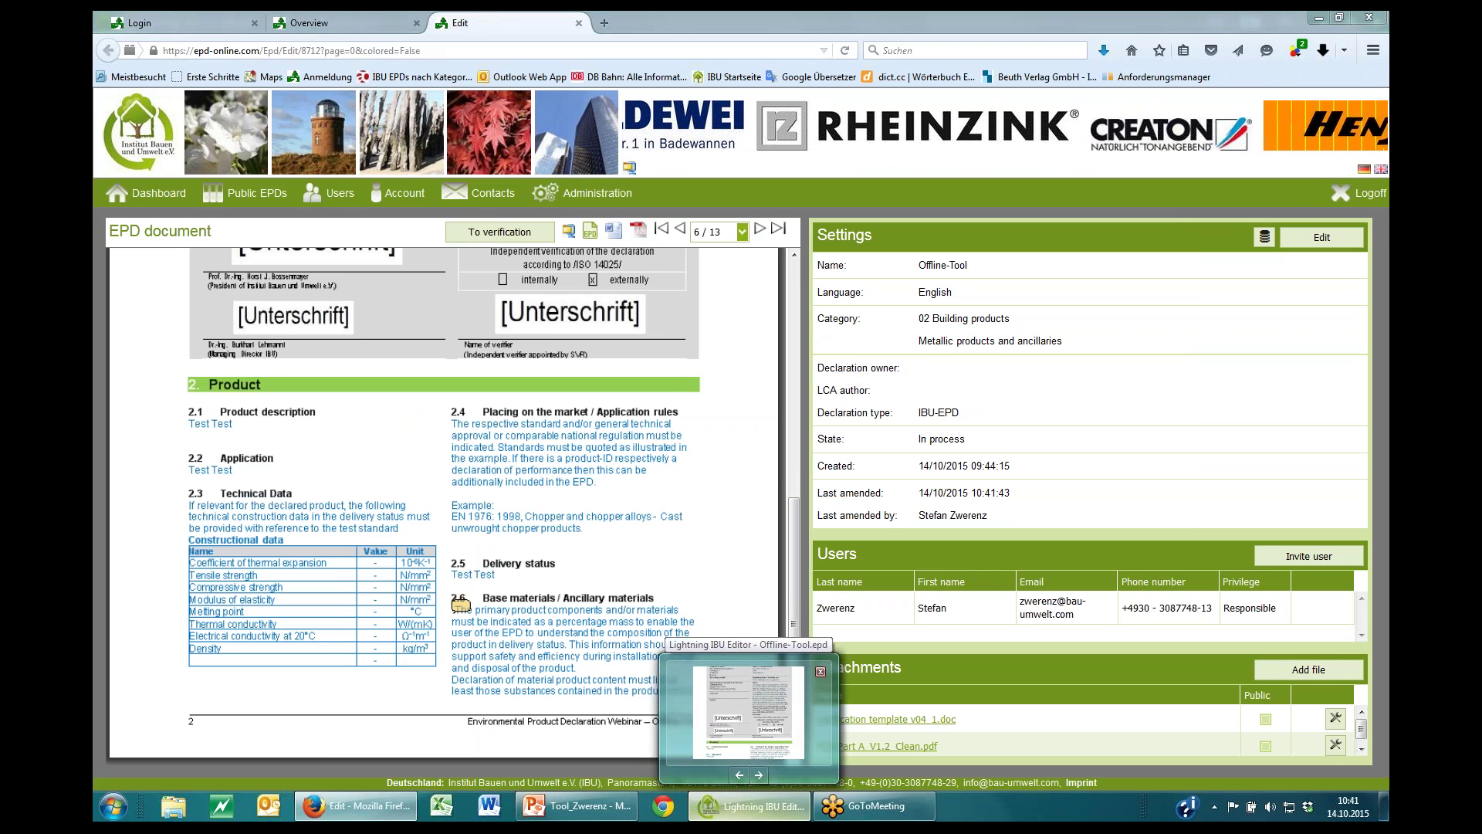
{"action": "left_click", "coordinate": [748, 710]}
{"action": "scroll", "coordinate": [724, 400], "scroll_direction": "down", "scroll_amount": 6}
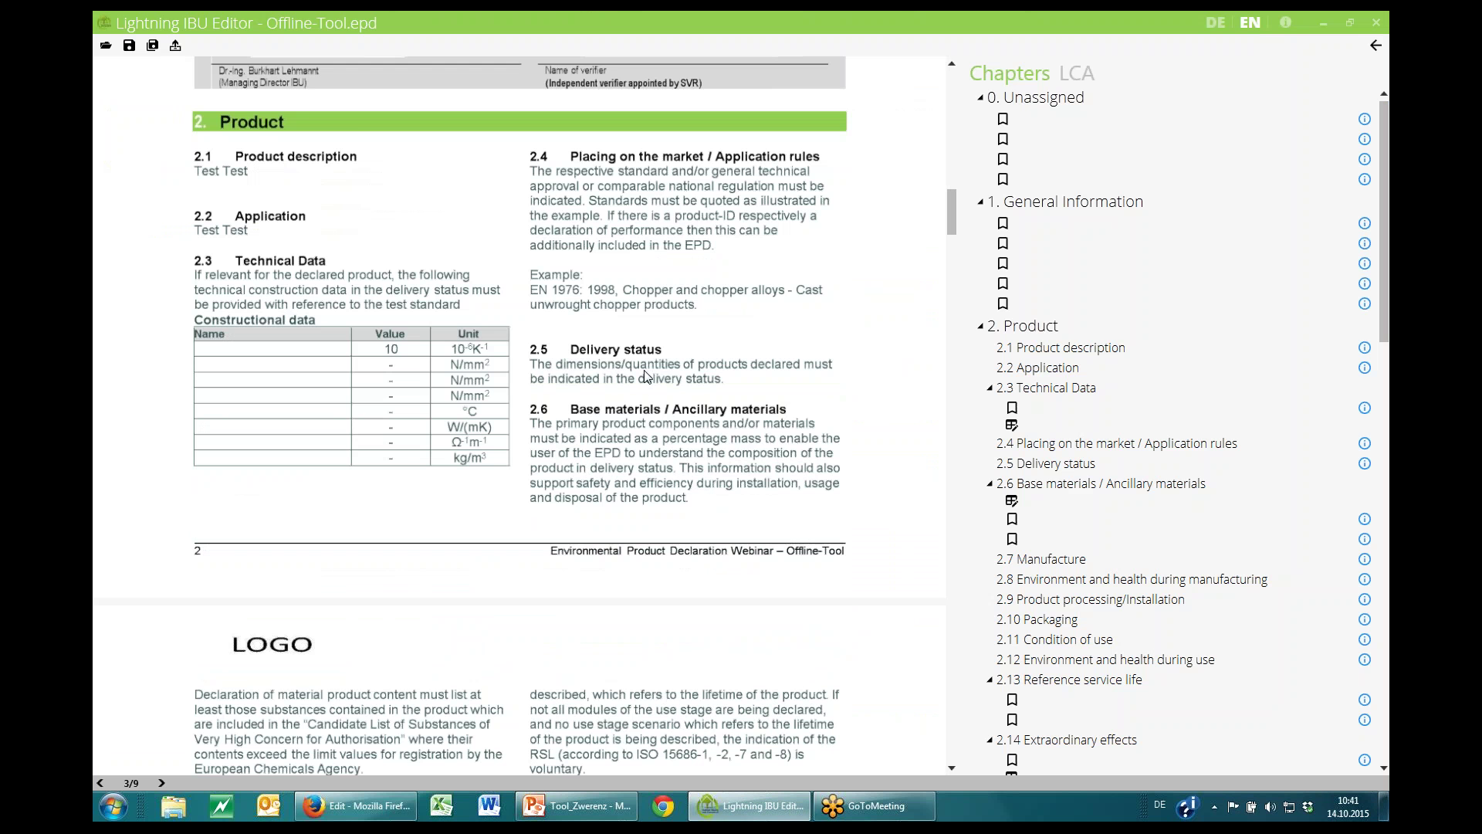
{"action": "left_click", "coordinate": [176, 46]}
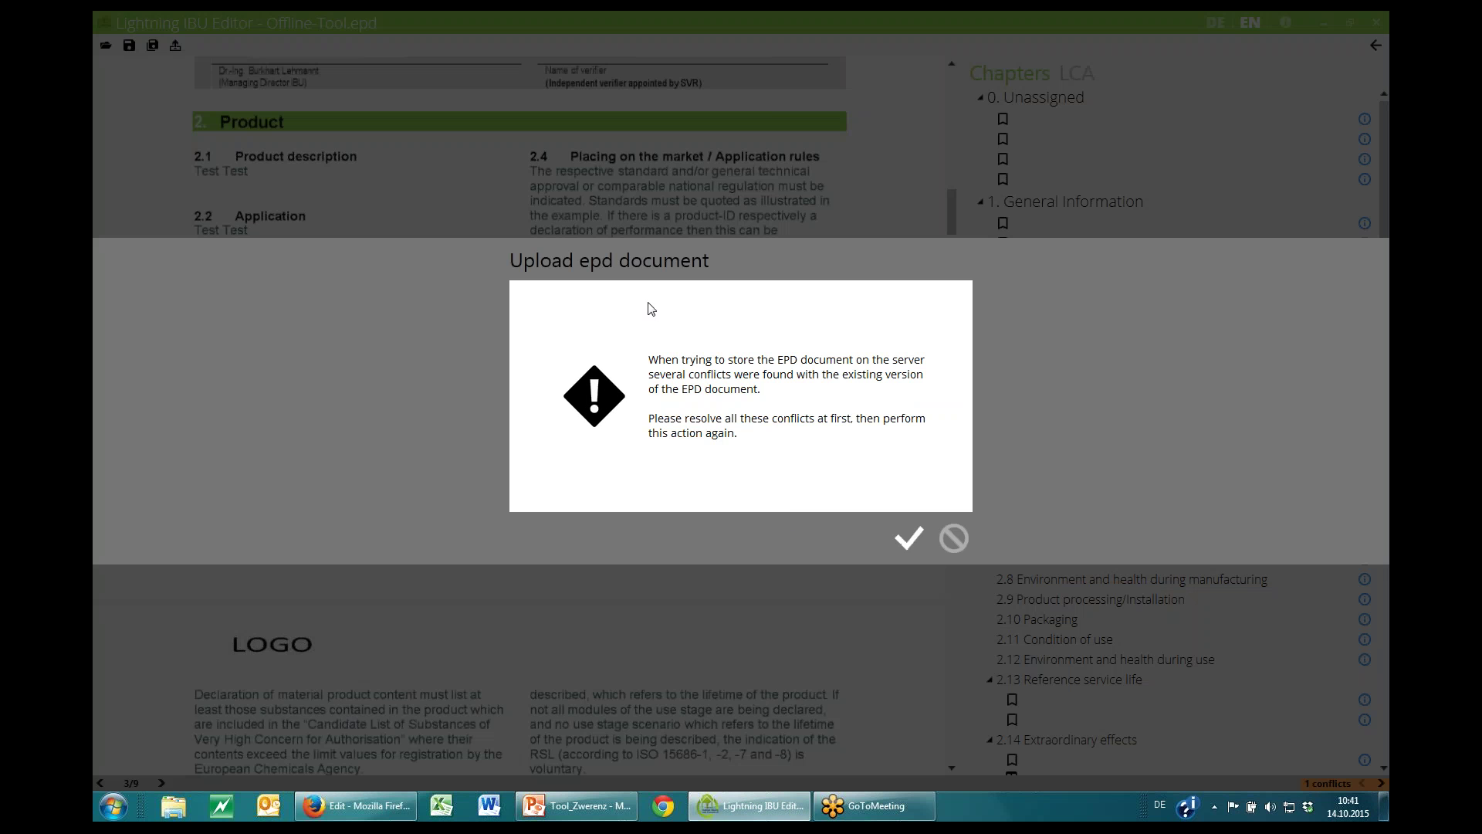
{"action": "left_click", "coordinate": [908, 540]}
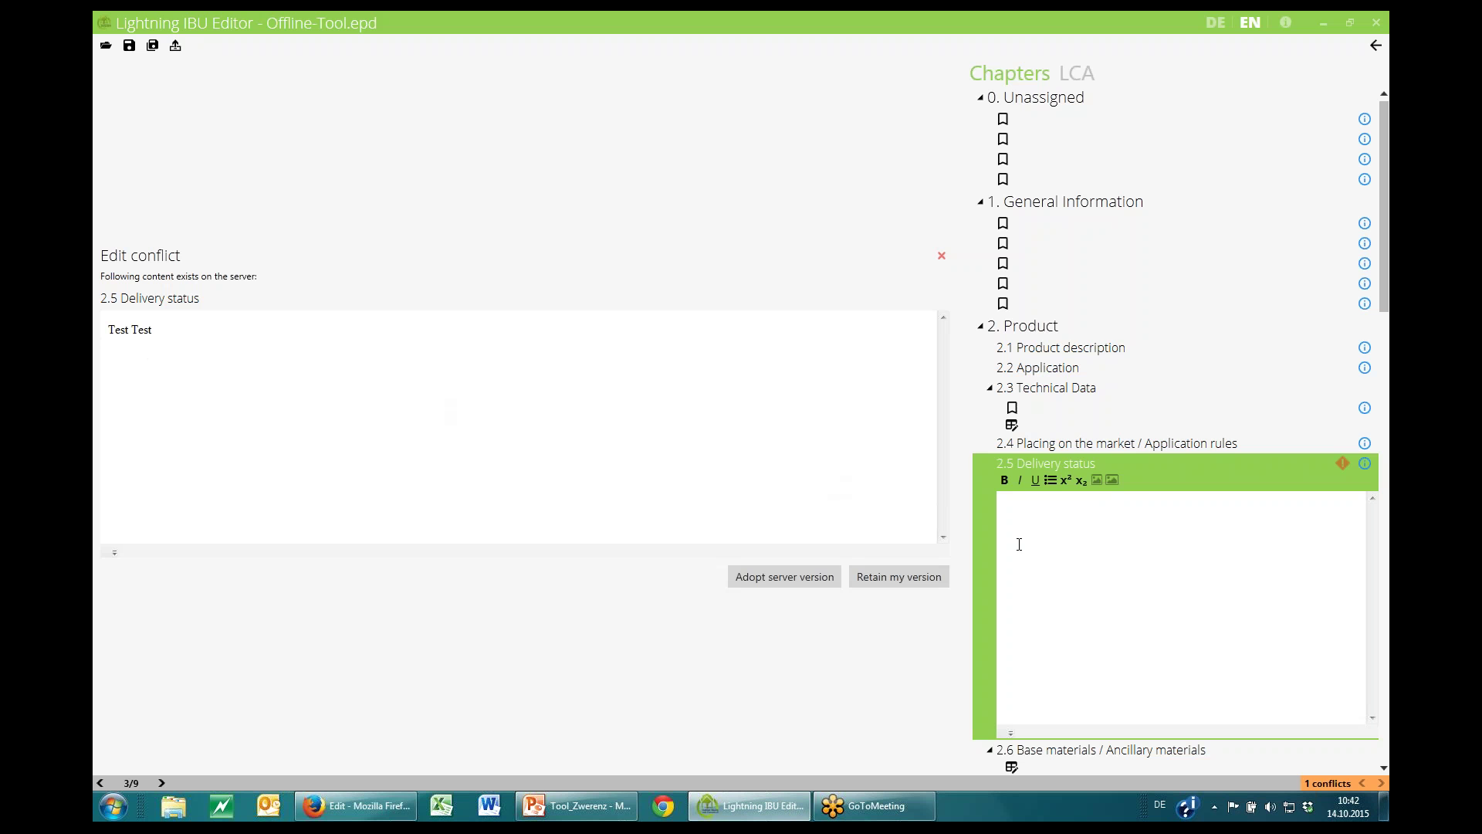
{"action": "left_click", "coordinate": [886, 581]}
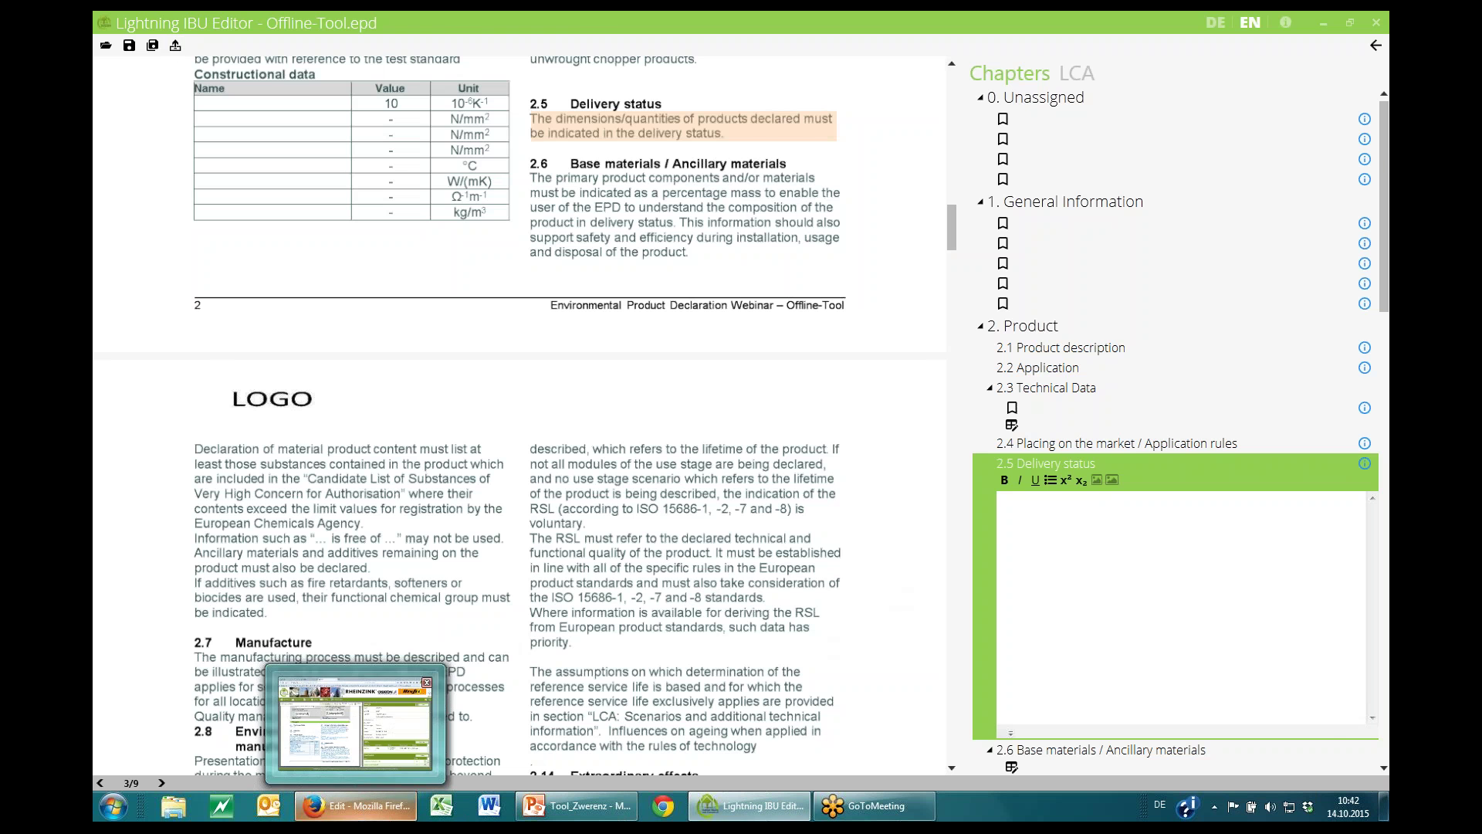
Reopen the Offline-Tool EPD from the EPD Overview in Firefox and check section 2.5 Delivery status on page 6
{"action": "left_click", "coordinate": [355, 805]}
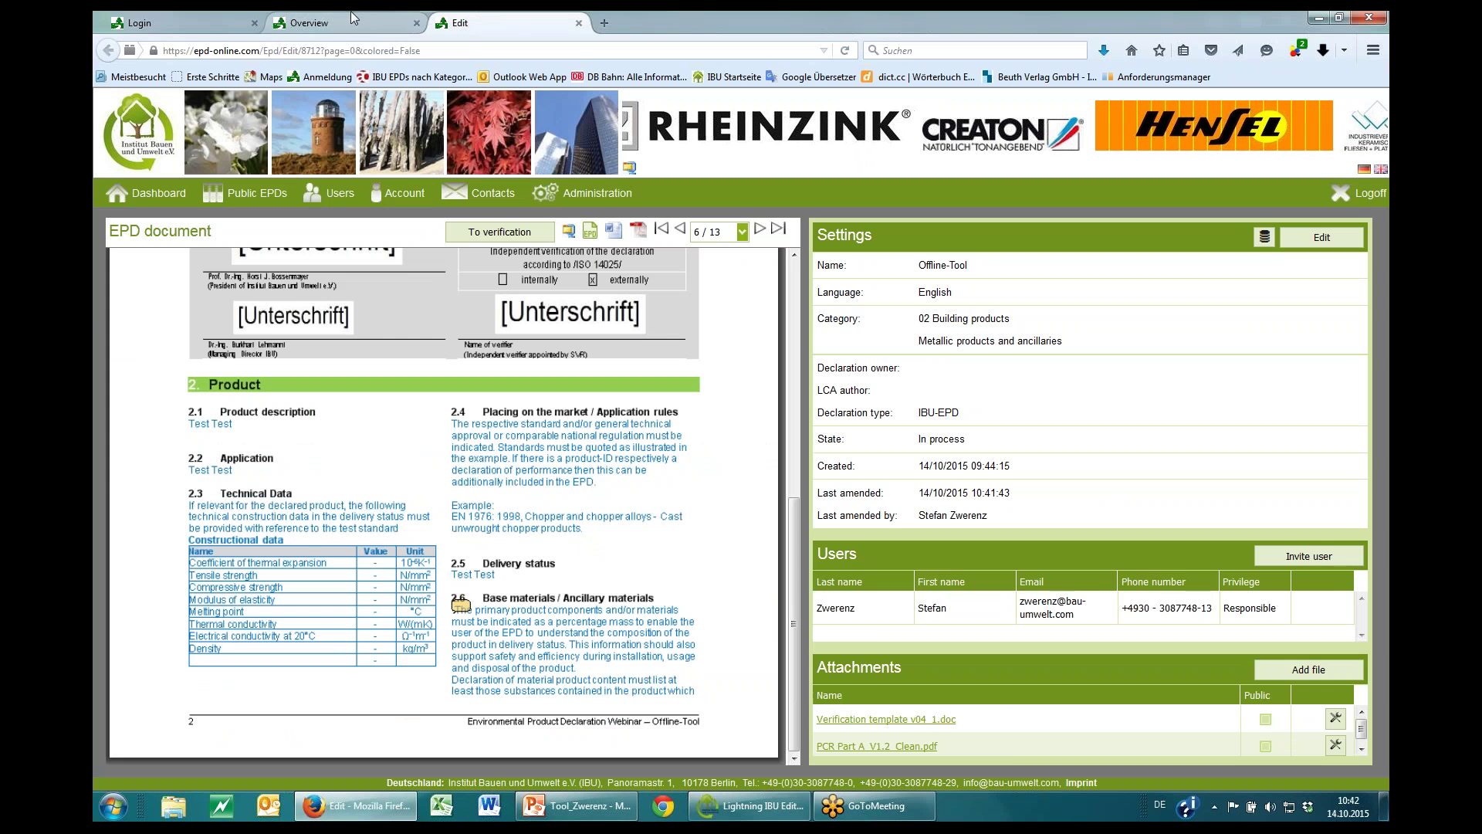
{"action": "left_click", "coordinate": [578, 22]}
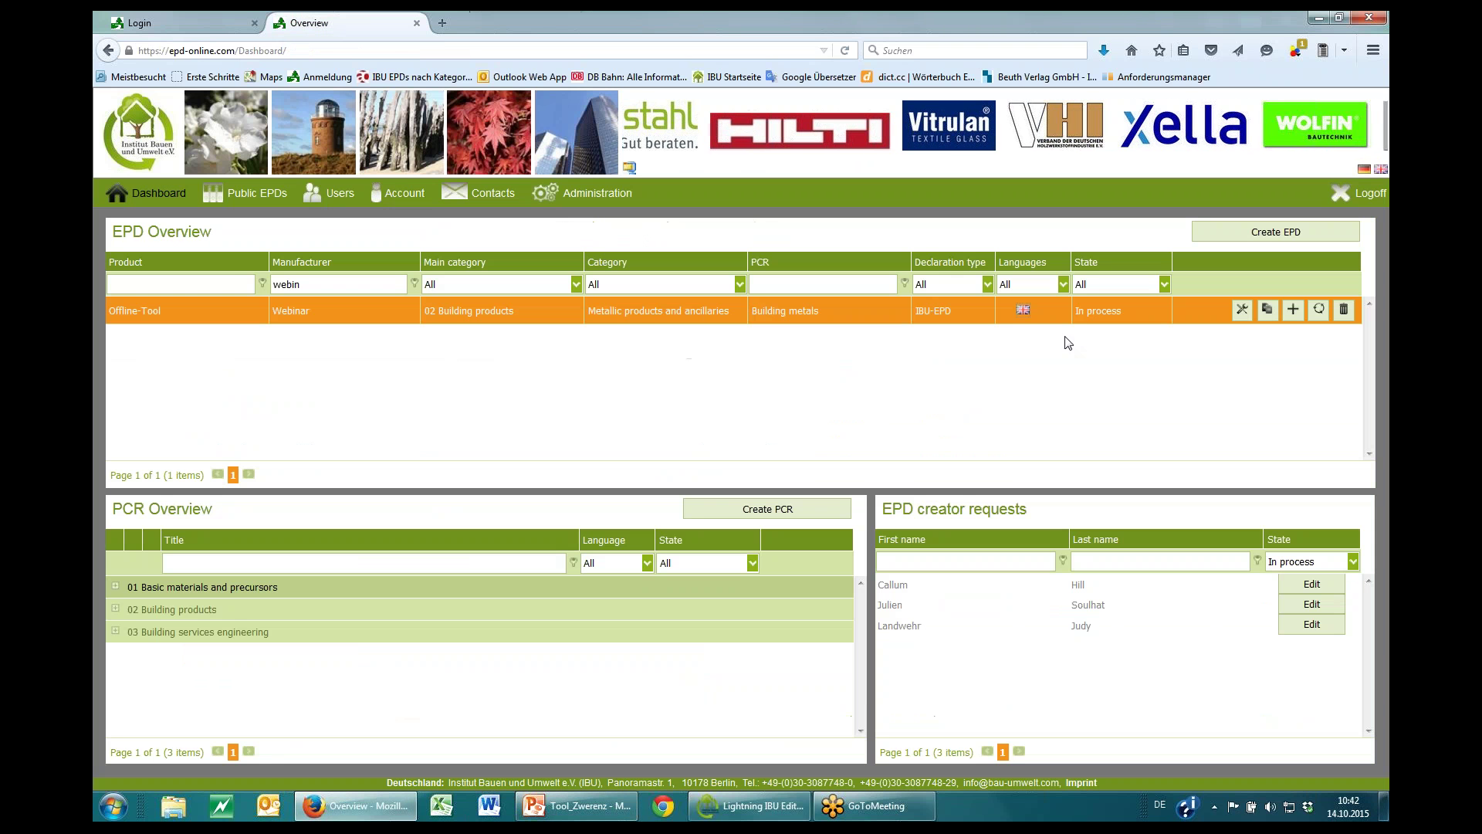
{"action": "left_click", "coordinate": [1020, 311]}
{"action": "left_click", "coordinate": [519, 17]}
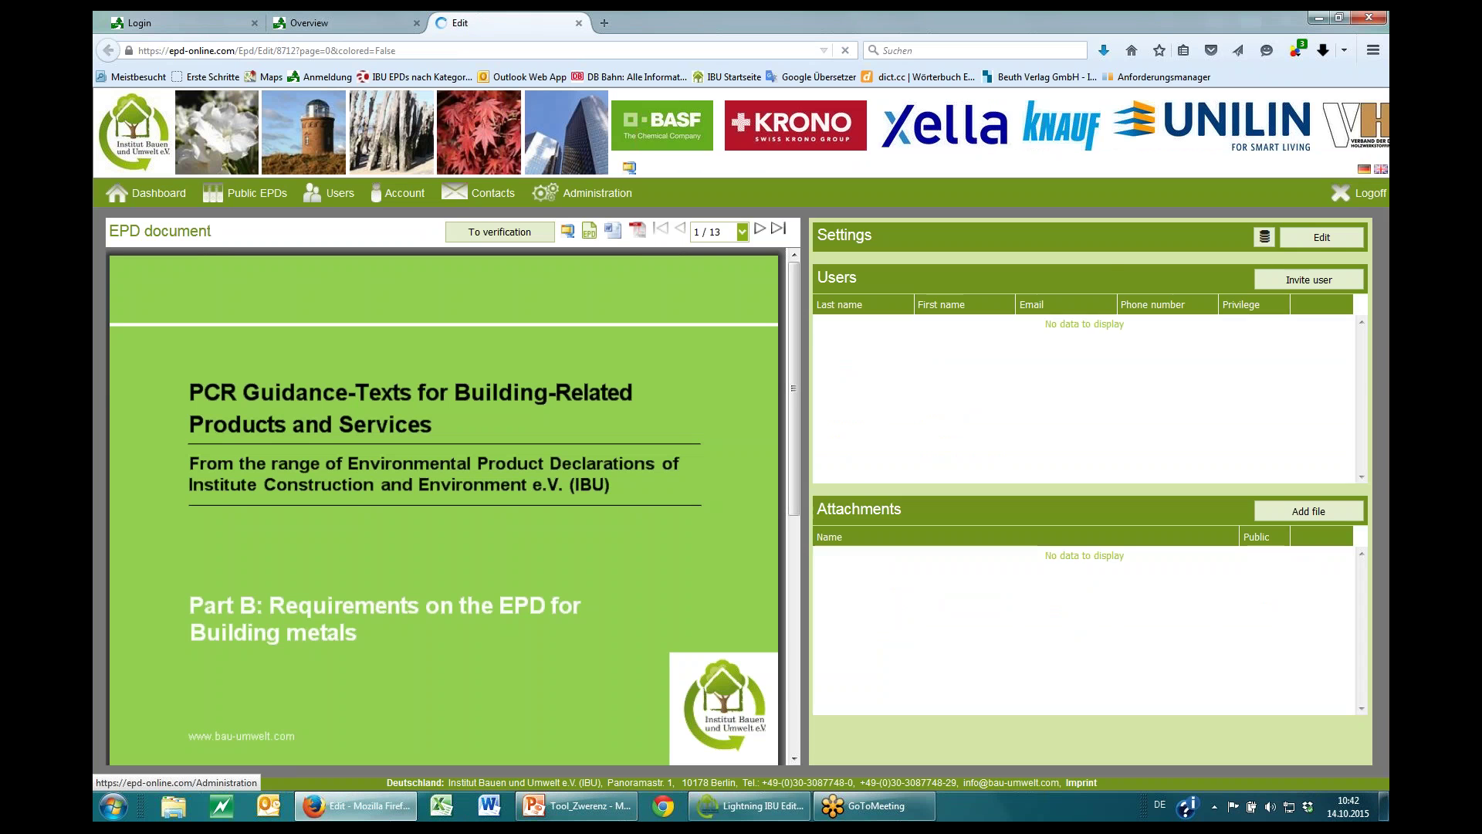
{"action": "left_click", "coordinate": [741, 232]}
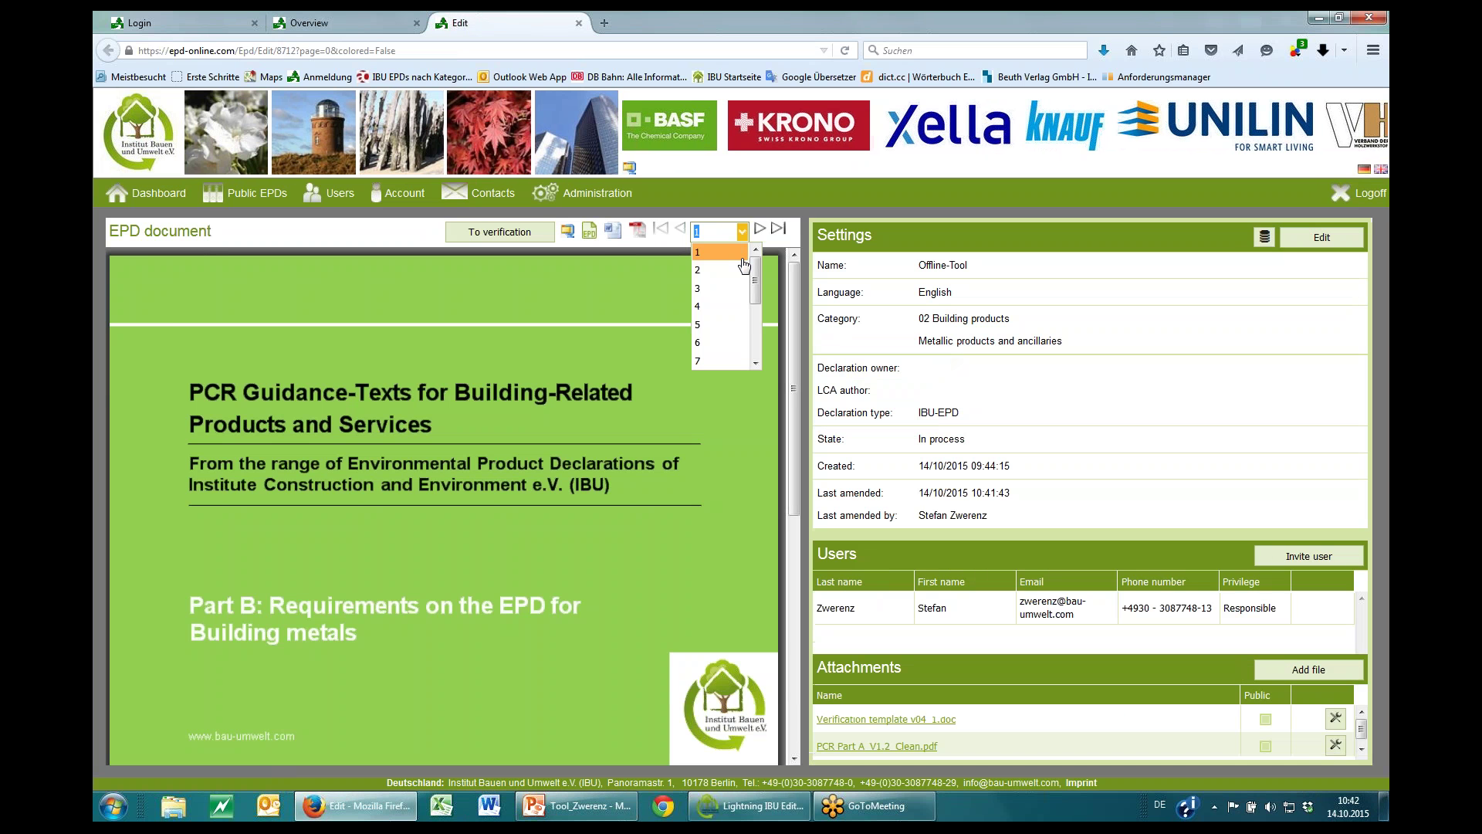
{"action": "left_click", "coordinate": [721, 340]}
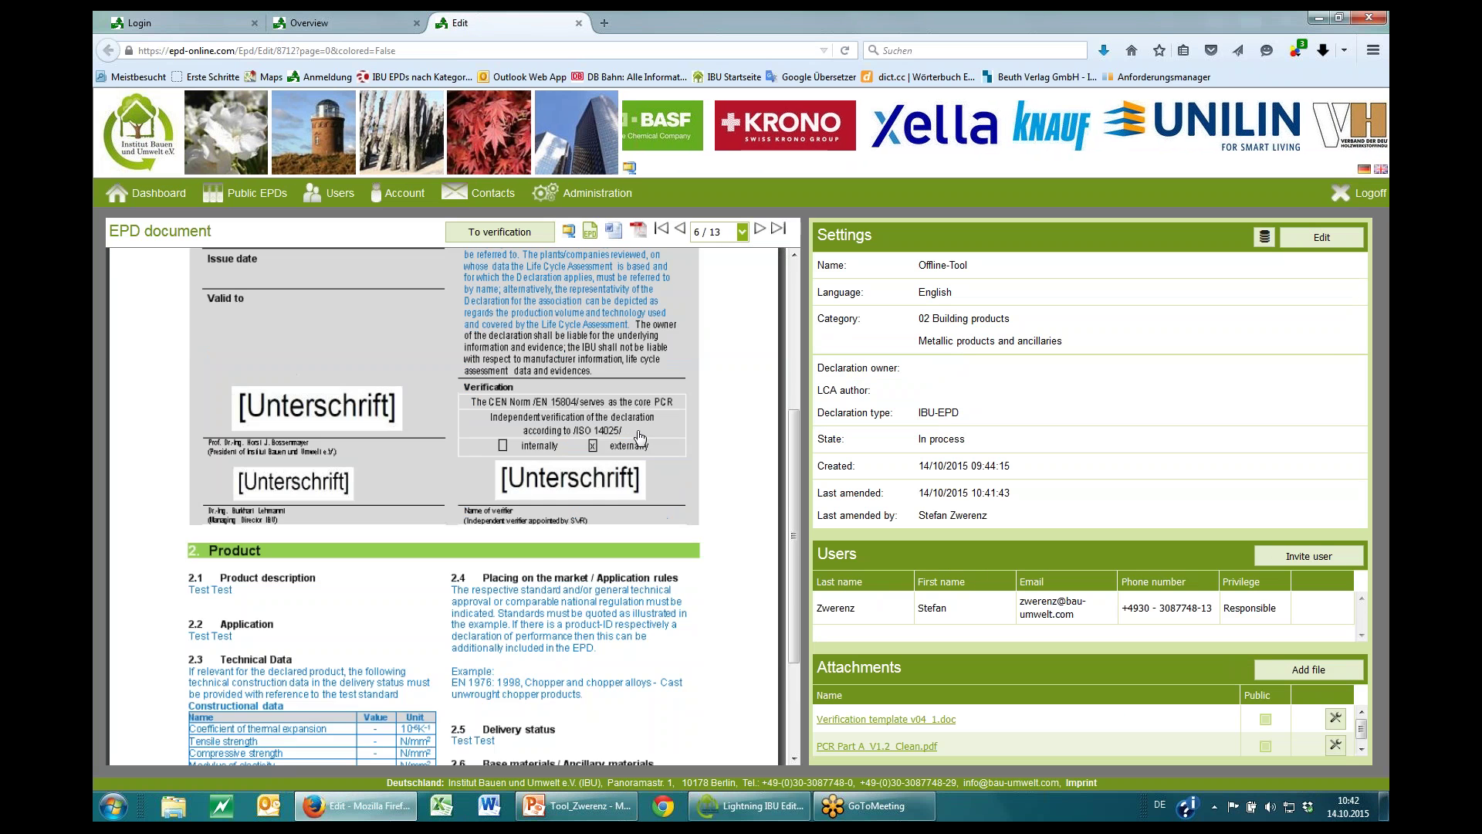
{"action": "scroll", "coordinate": [640, 437], "scroll_direction": "down", "scroll_amount": 3}
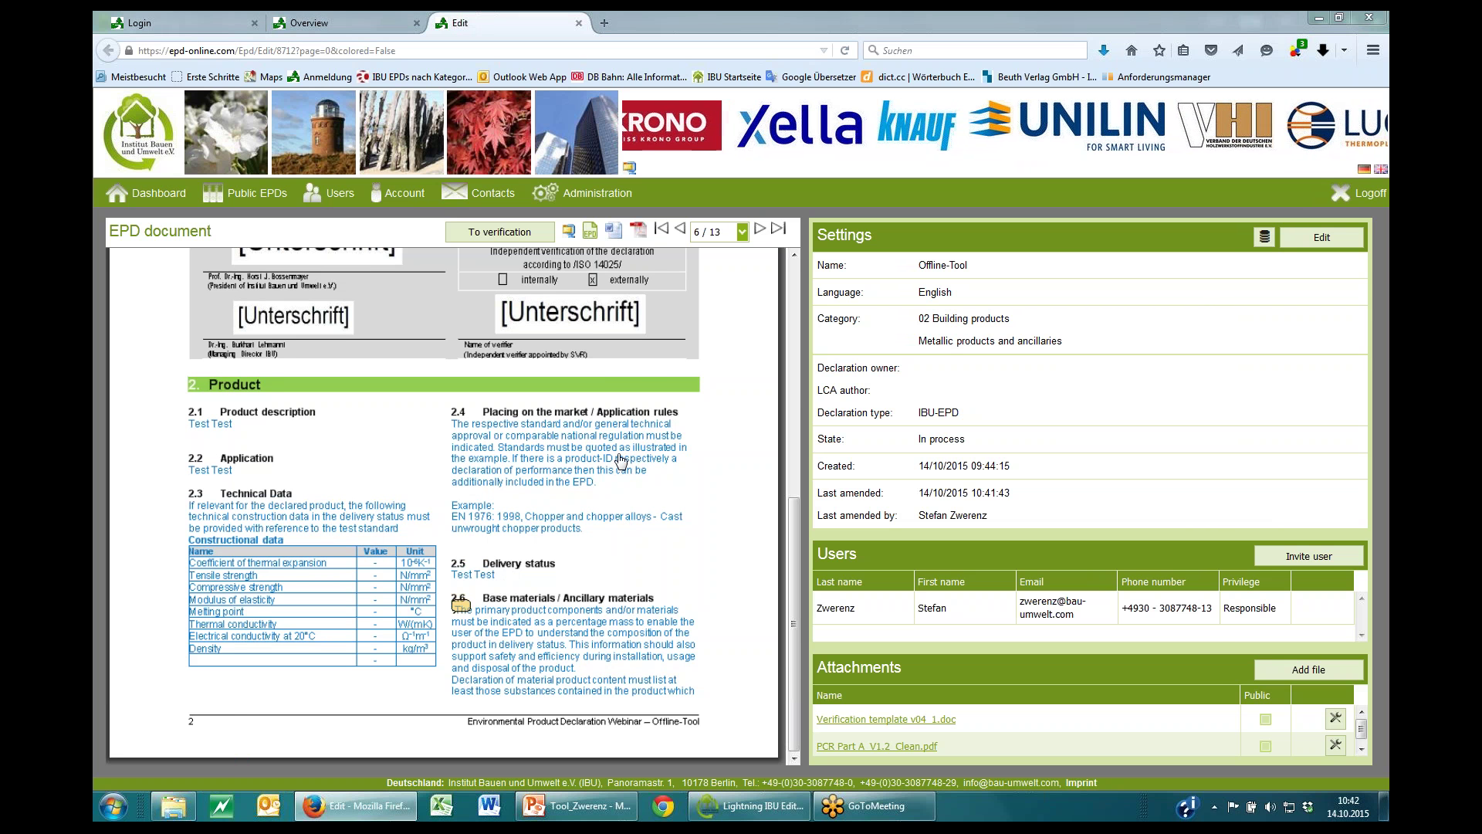
Open Windows Explorer and browse on drive C: to the Institut Bauen und Umwelt e.V folder in Programme (x86)
{"action": "key", "text": "super+e"}
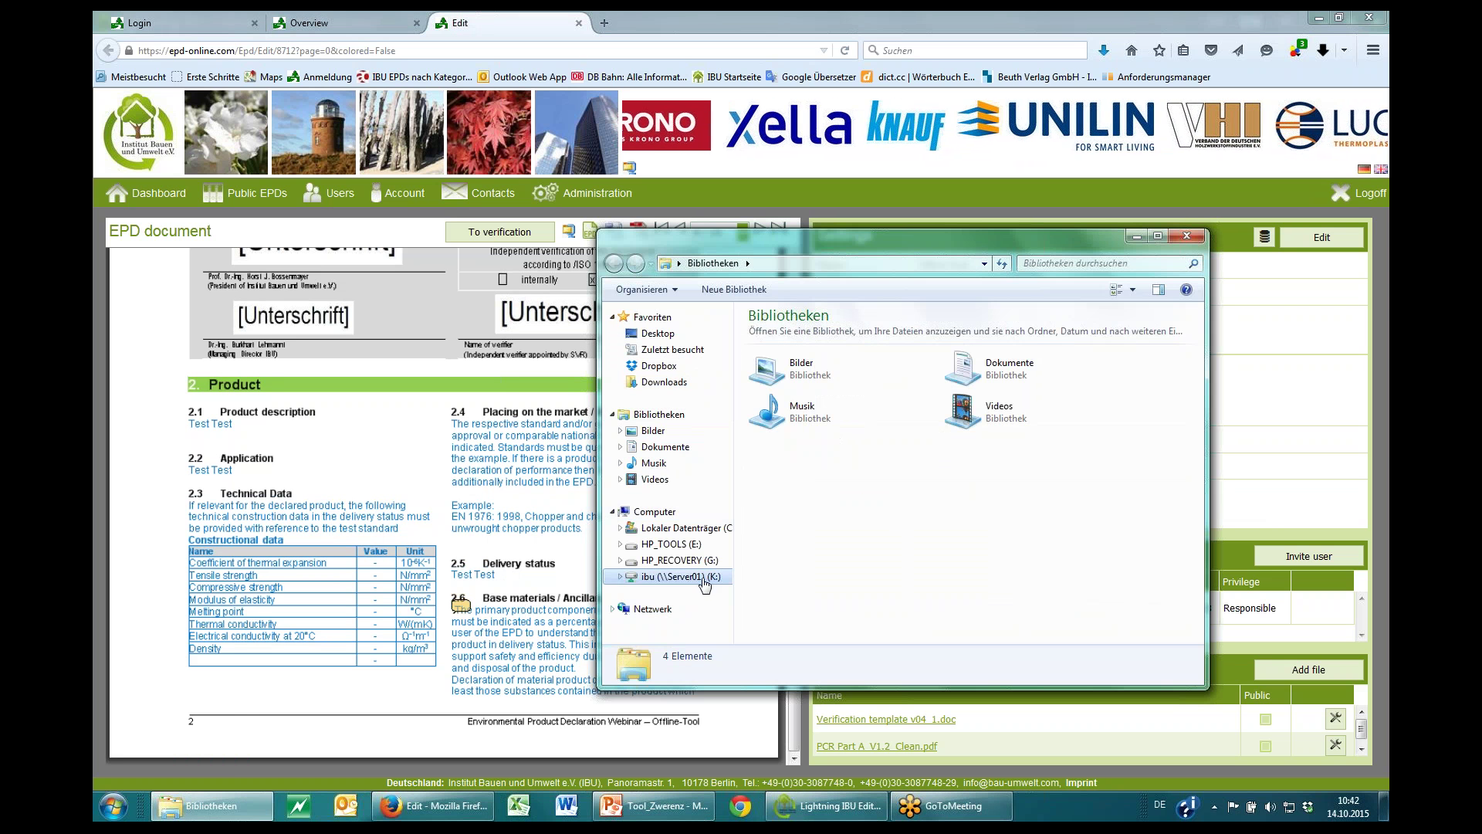
{"action": "left_click", "coordinate": [680, 576]}
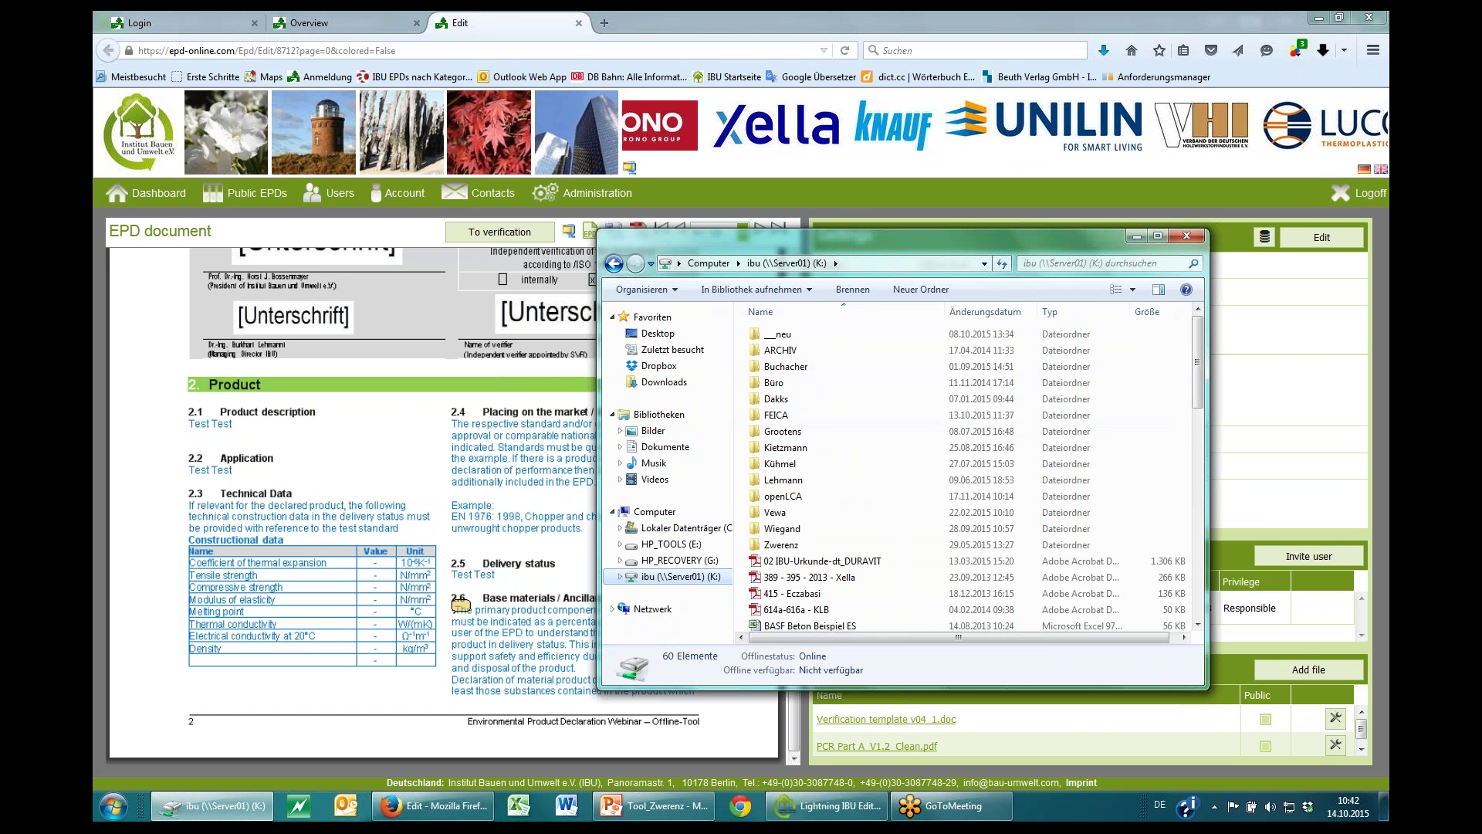
{"action": "left_click", "coordinate": [614, 266]}
{"action": "left_click", "coordinate": [633, 528]}
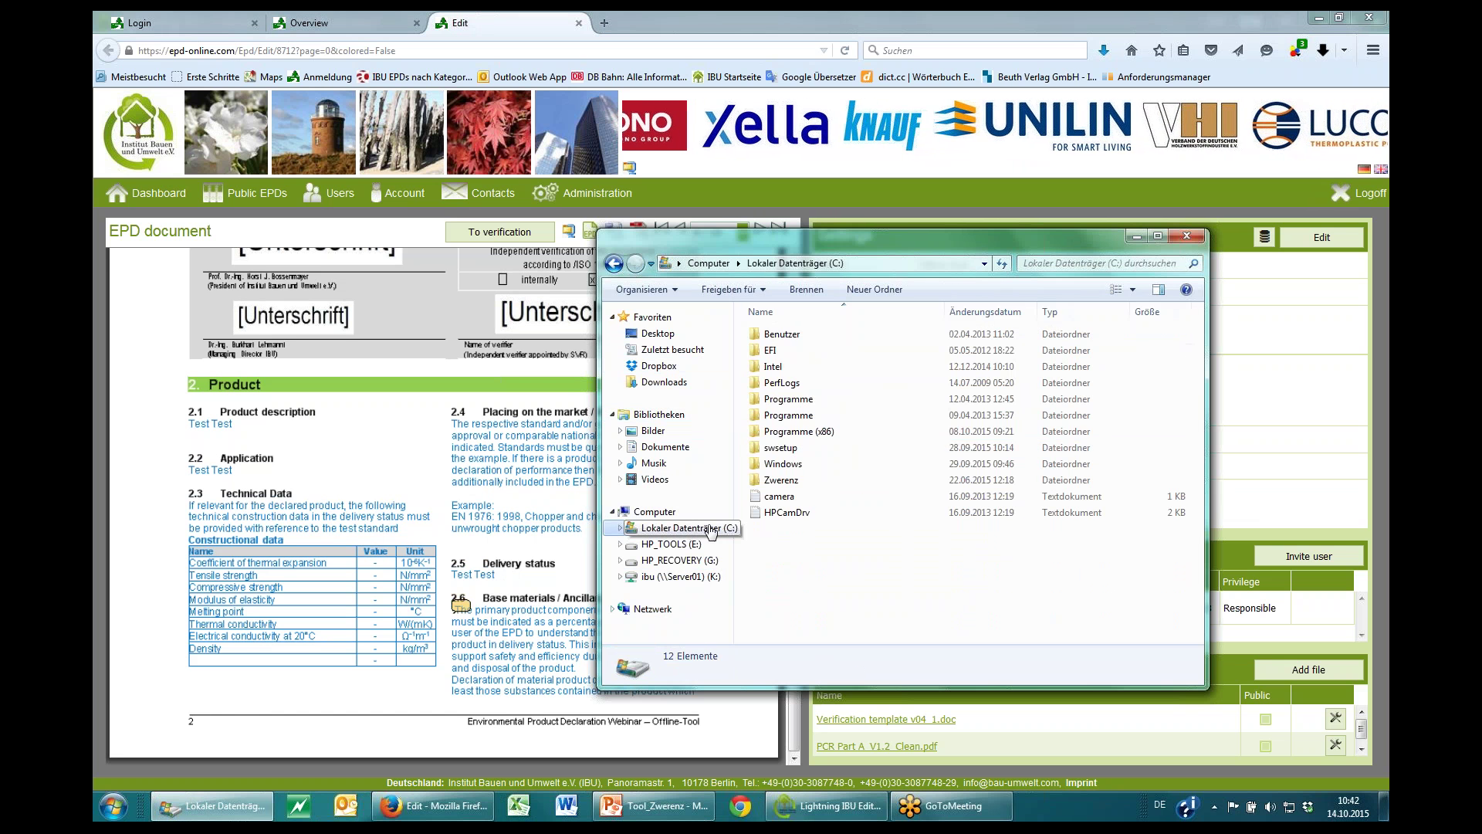
{"action": "double_click", "coordinate": [805, 433]}
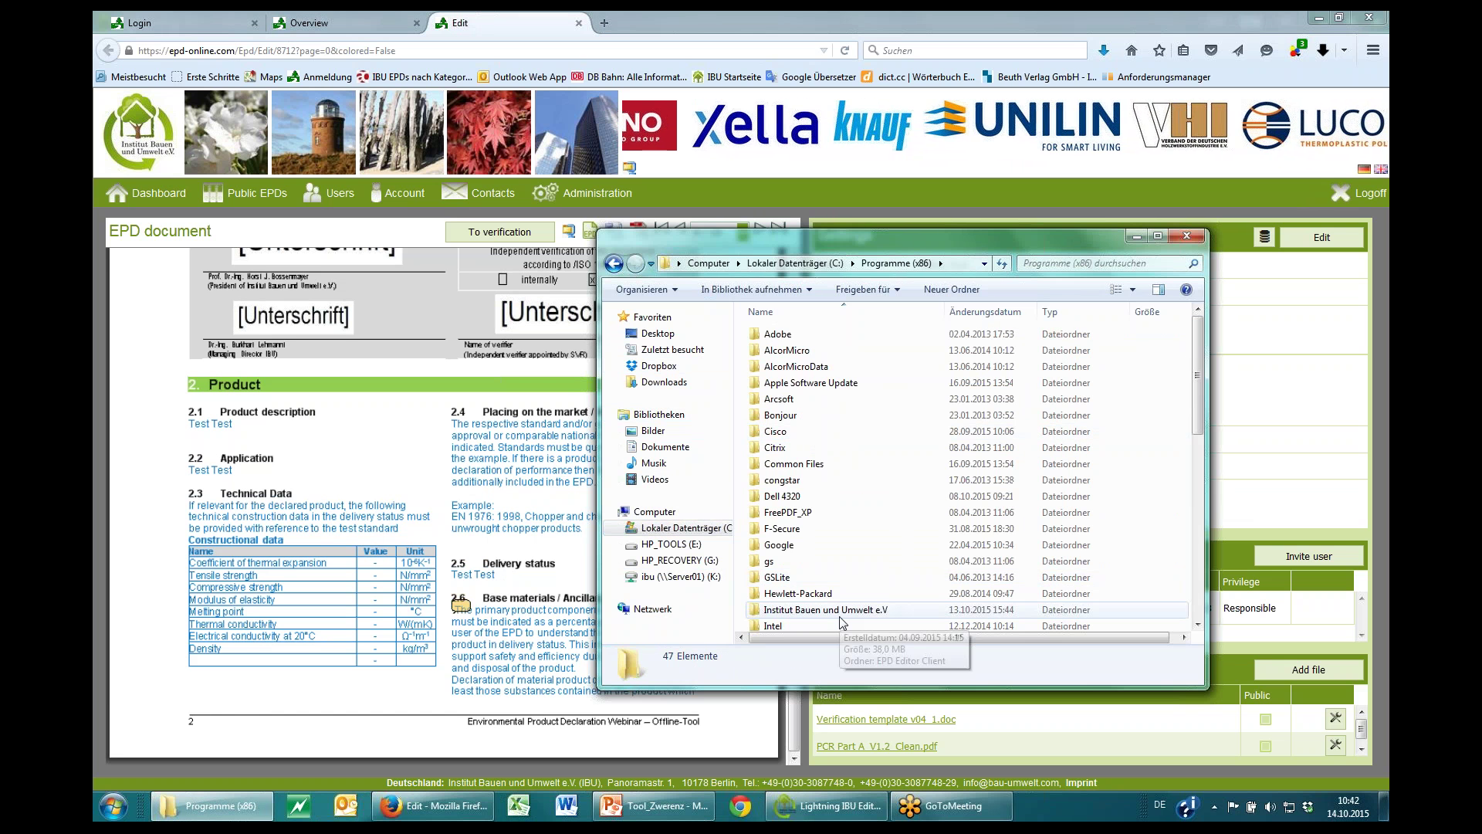
{"action": "double_click", "coordinate": [810, 615]}
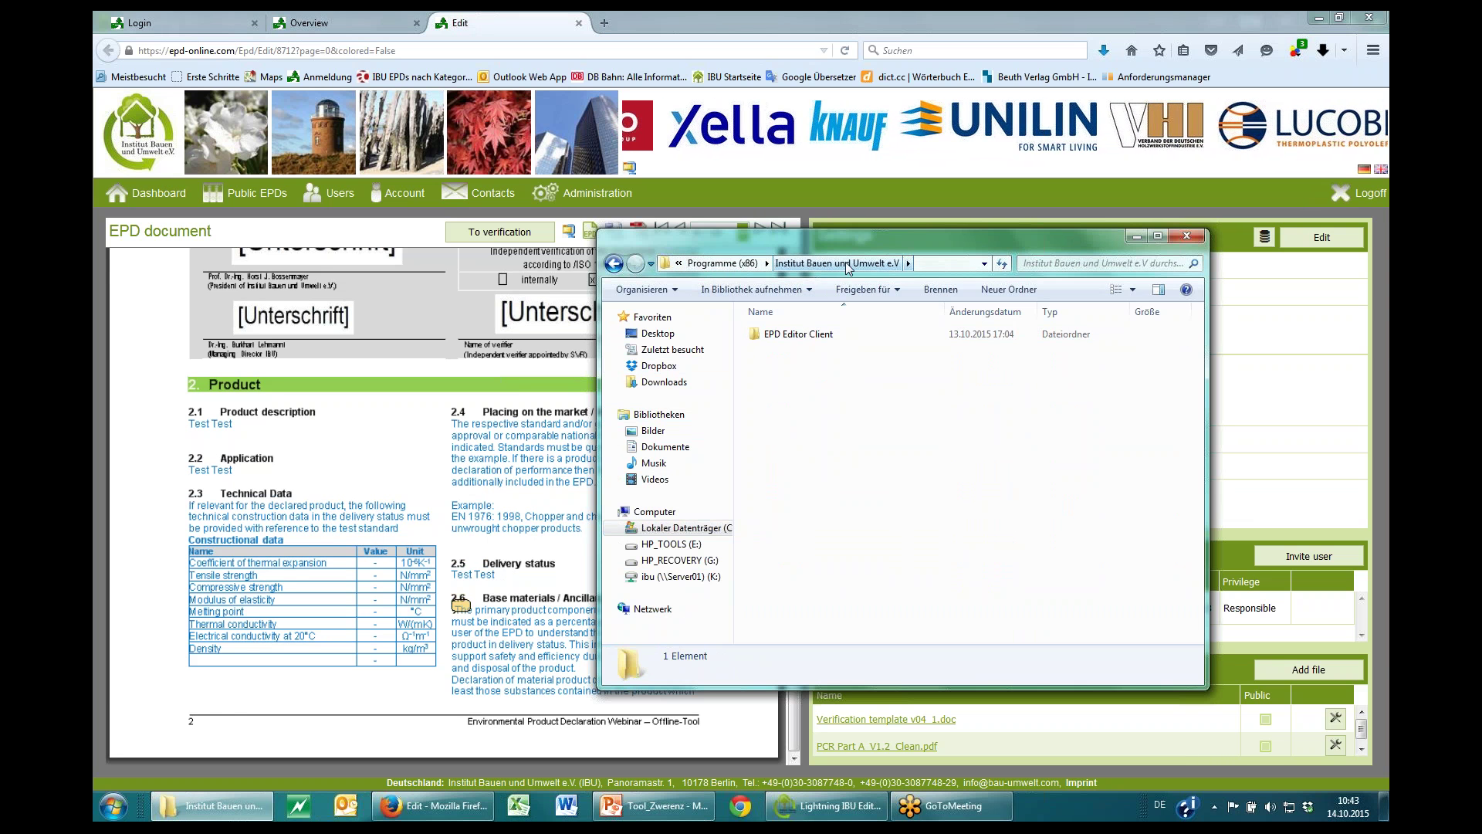
Browse to the logs subfolder of EPD Editor Client, select the Client_2015-10-13_04-14-16 log file, and close Windows Explorer
{"action": "double_click", "coordinate": [806, 336]}
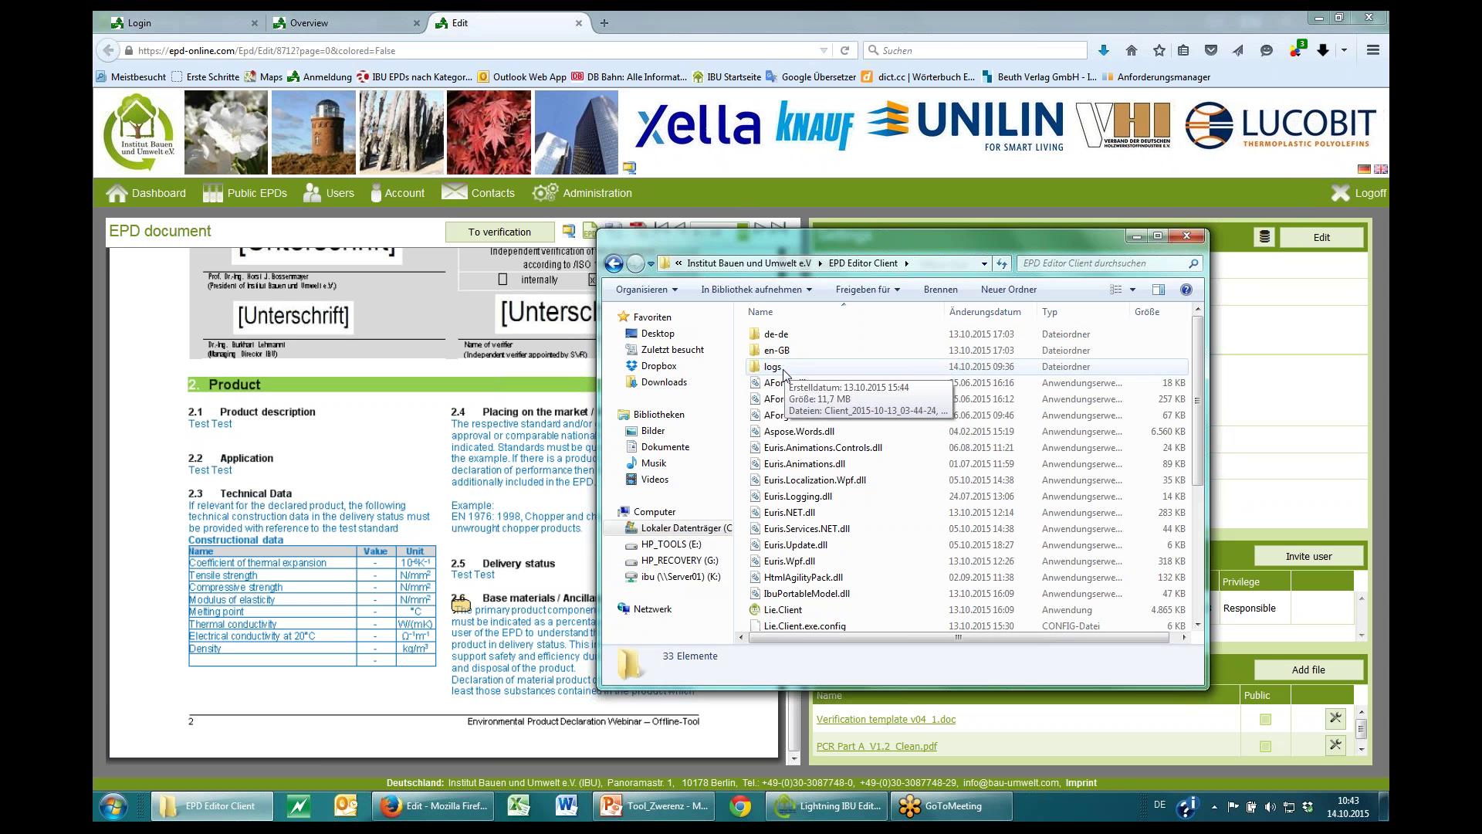
{"action": "double_click", "coordinate": [785, 369]}
{"action": "mouse_move", "coordinate": [820, 543]}
{"action": "left_mouse_down"}
{"action": "mouse_move", "coordinate": [823, 363]}
{"action": "mouse_move", "coordinate": [821, 543]}
{"action": "left_mouse_up"}
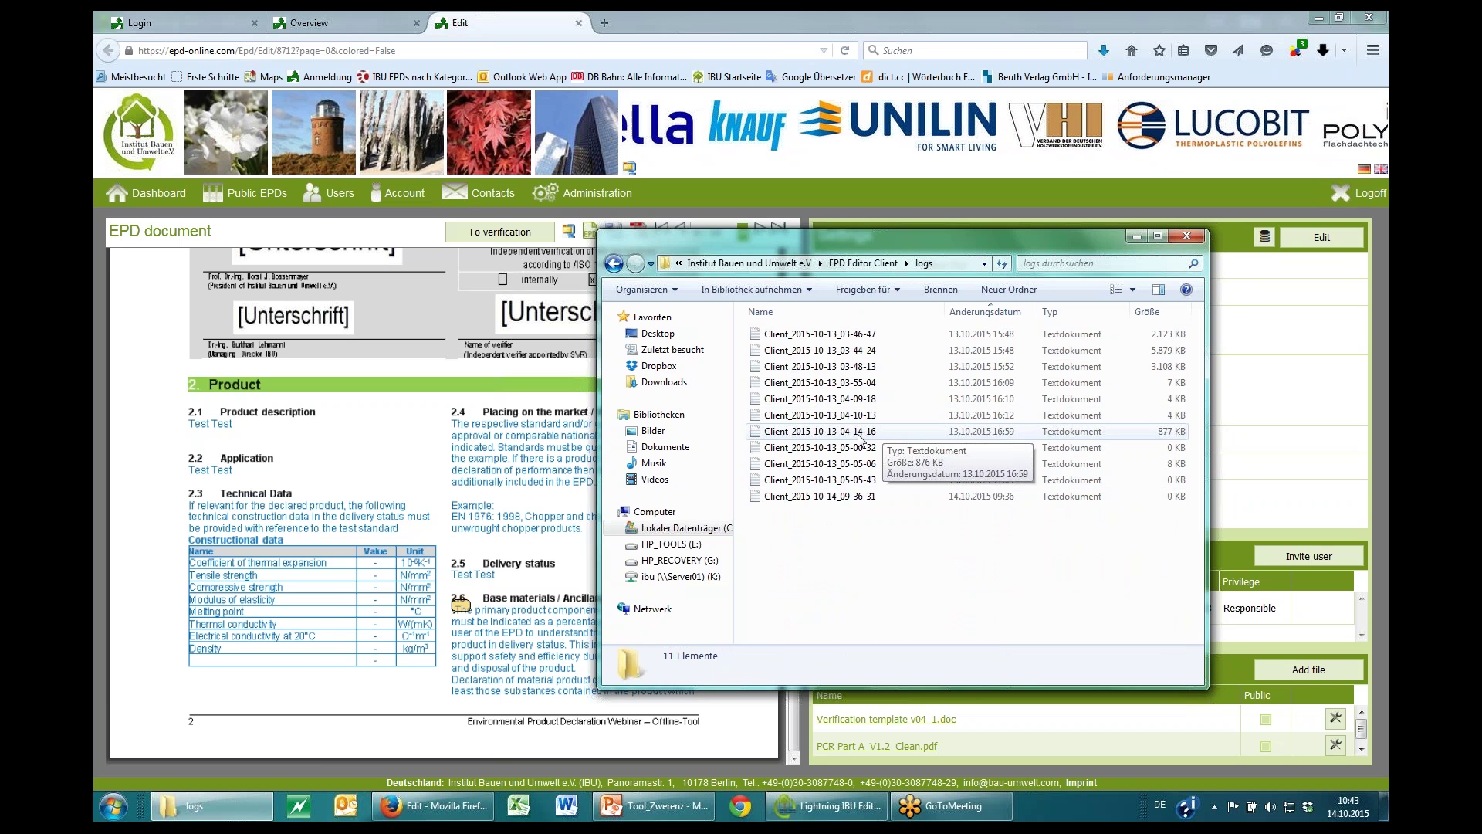
{"action": "left_click", "coordinate": [840, 432]}
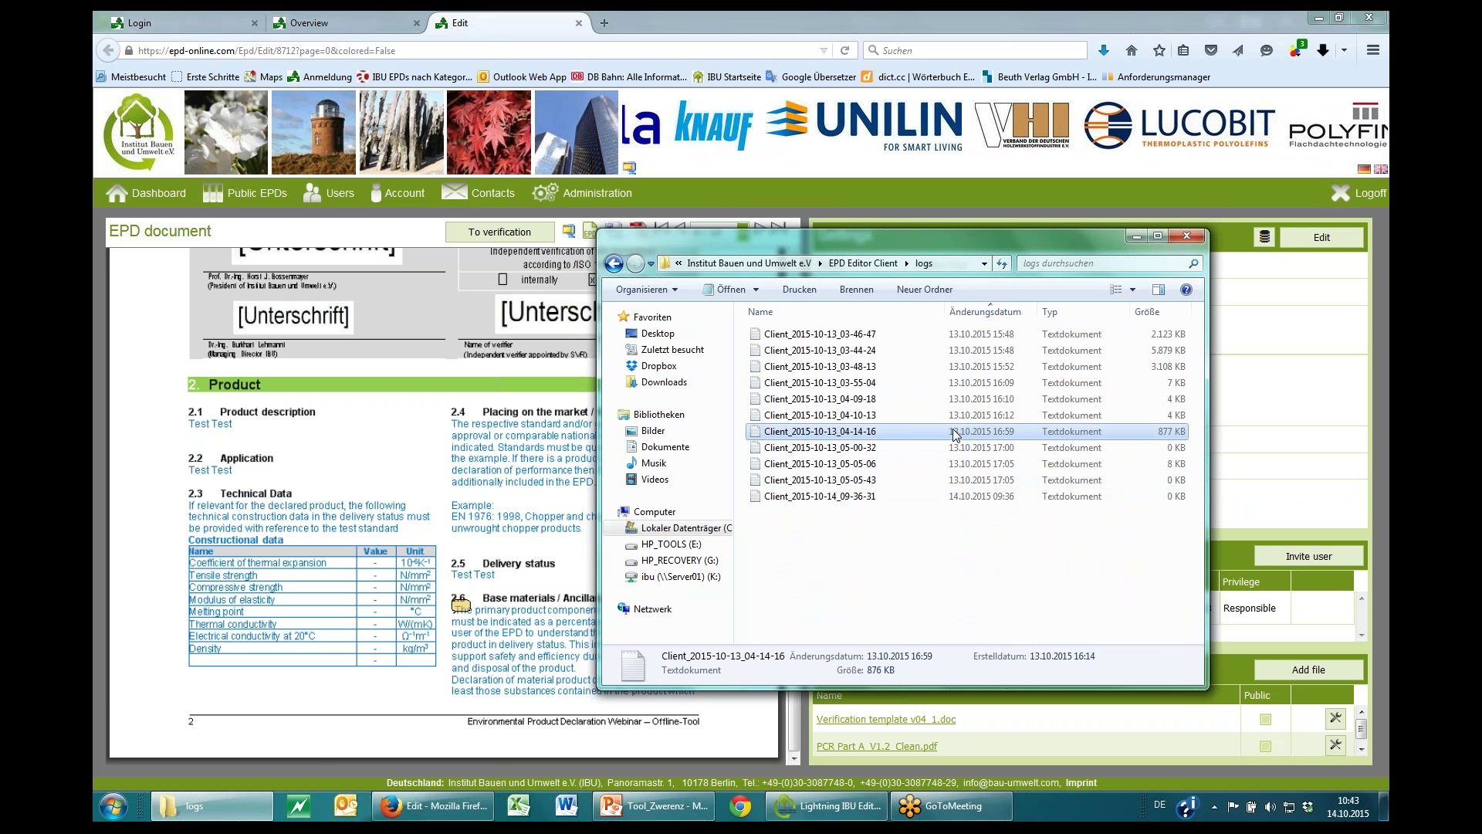
{"action": "left_click", "coordinate": [1101, 584]}
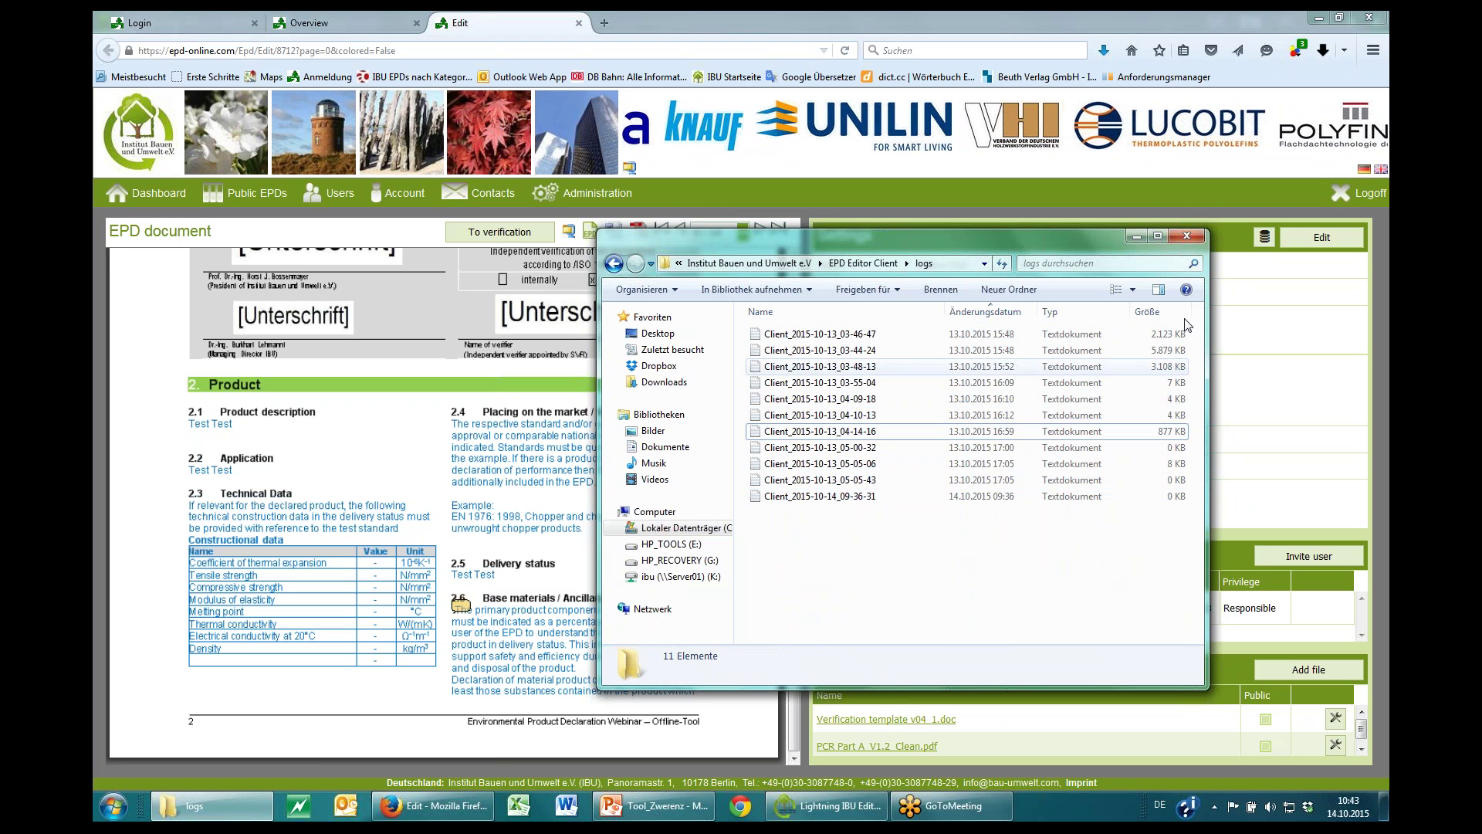
{"action": "left_click", "coordinate": [1186, 236]}
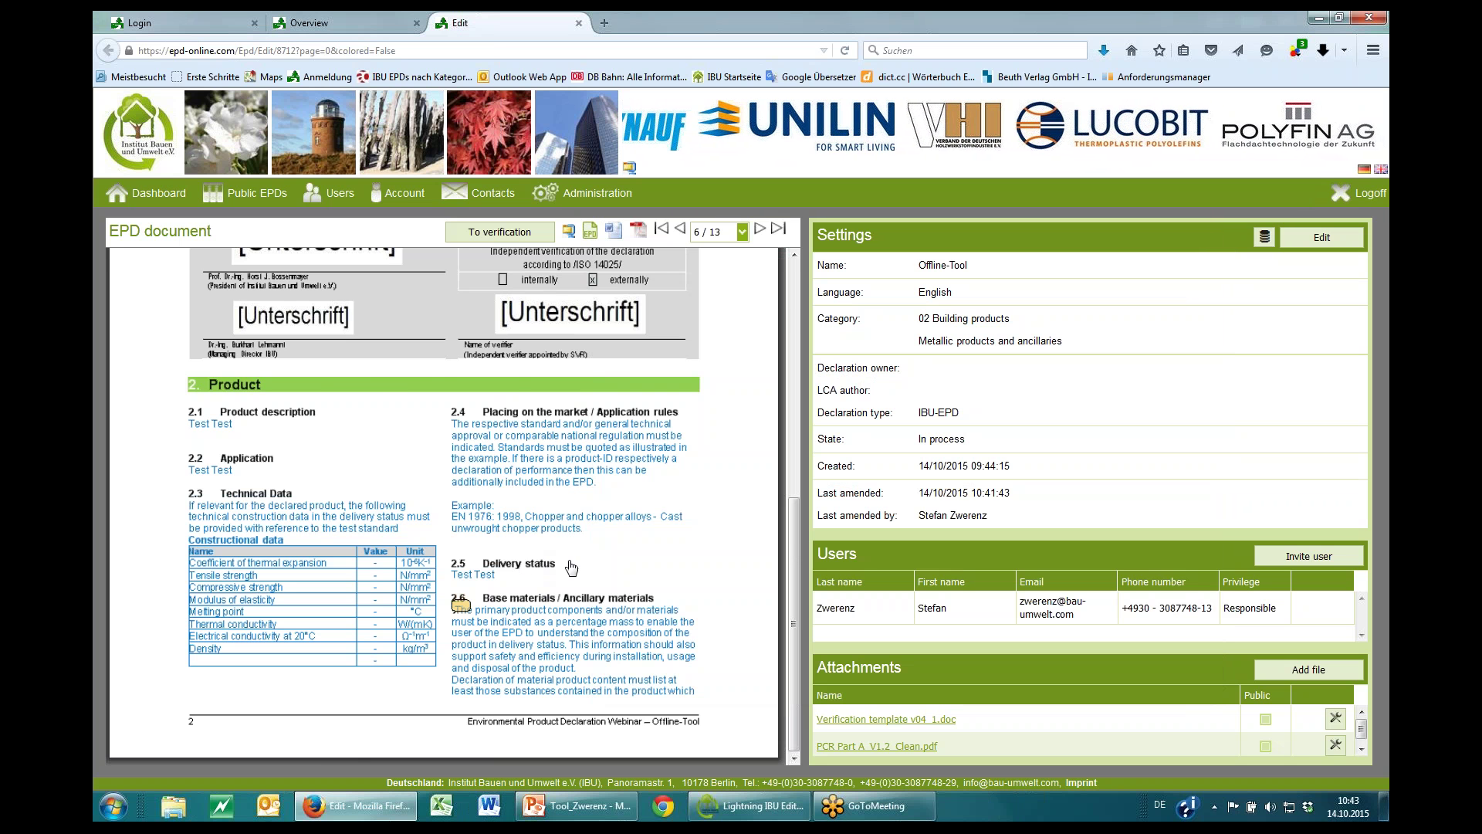
Compare section 2.5 Delivery status in EPD Online with the local Offline-Tool.epd in the Lightning IBU Editor
{"action": "scroll", "coordinate": [788, 443], "scroll_direction": "up", "scroll_amount": 5}
{"action": "scroll", "coordinate": [738, 382], "scroll_direction": "down", "scroll_amount": 5}
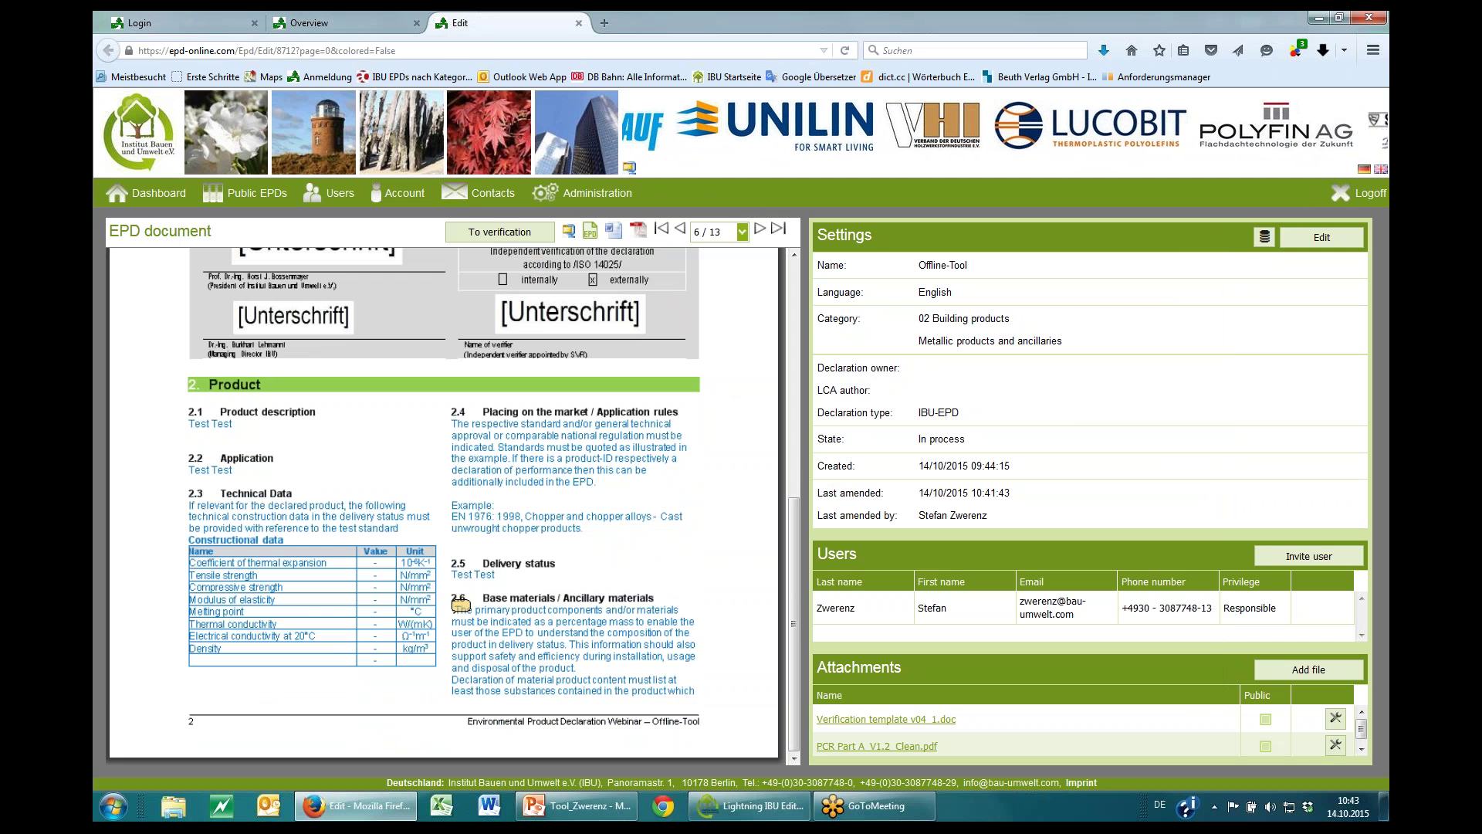
{"action": "left_click", "coordinate": [765, 809]}
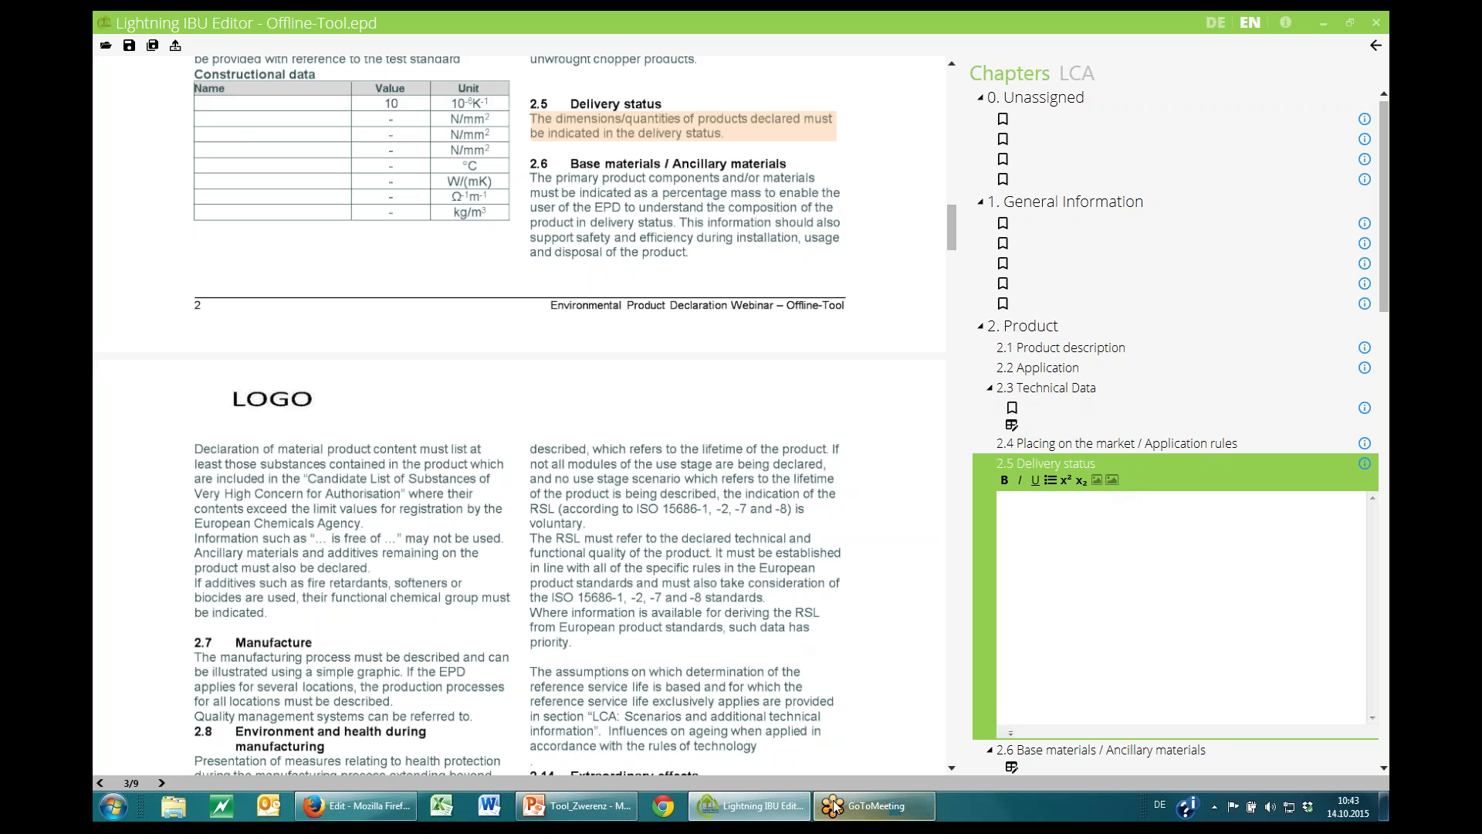
{"action": "left_click", "coordinate": [355, 807]}
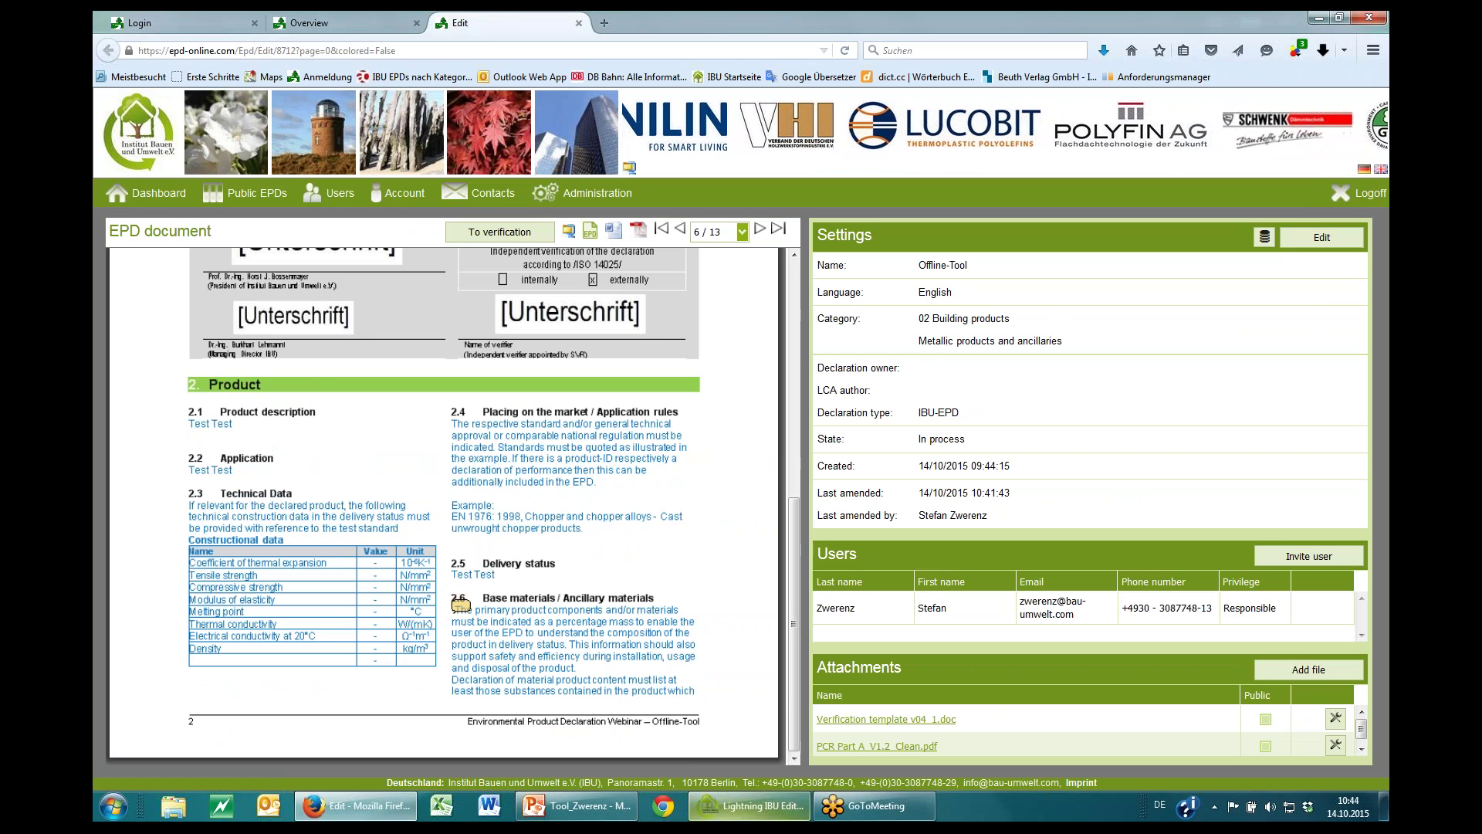
Close the Lightning IBU Editor, discarding unsaved changes to Offline-Tool.epd, and relaunch the EPD Editor Client from the desktop
{"action": "left_click", "coordinate": [752, 806]}
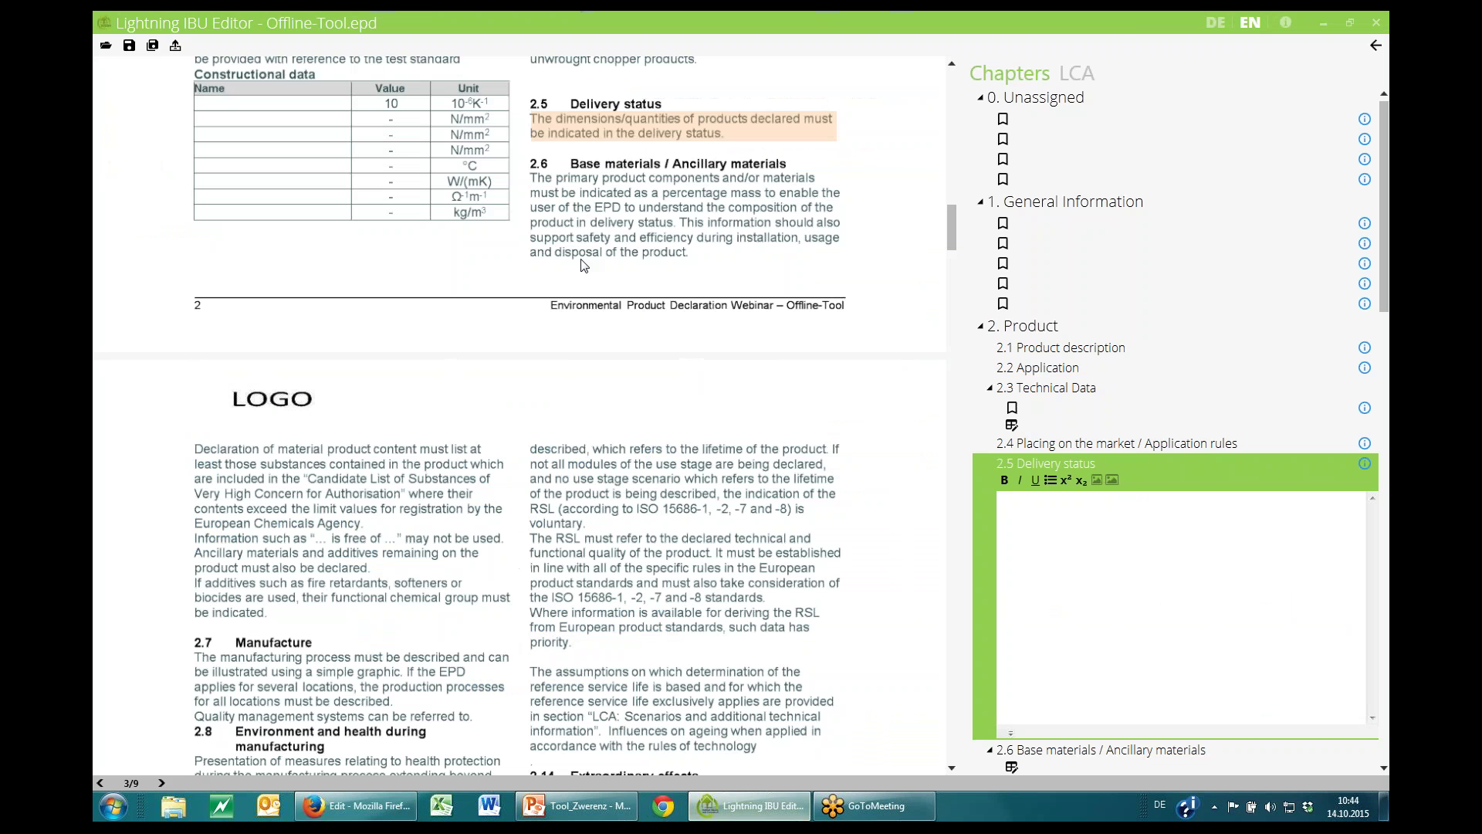
{"action": "left_click", "coordinate": [1376, 22]}
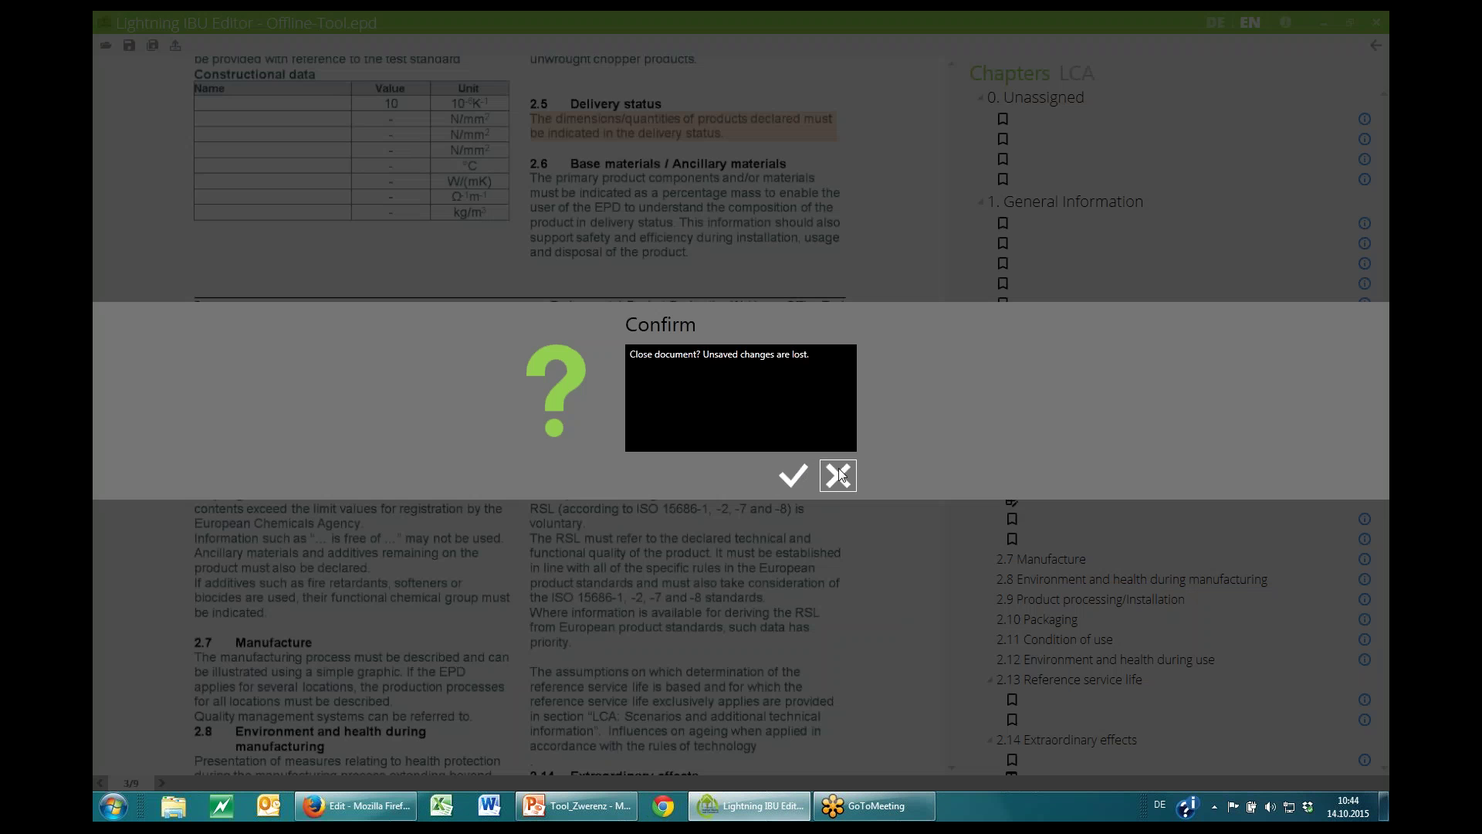
{"action": "left_click", "coordinate": [798, 485]}
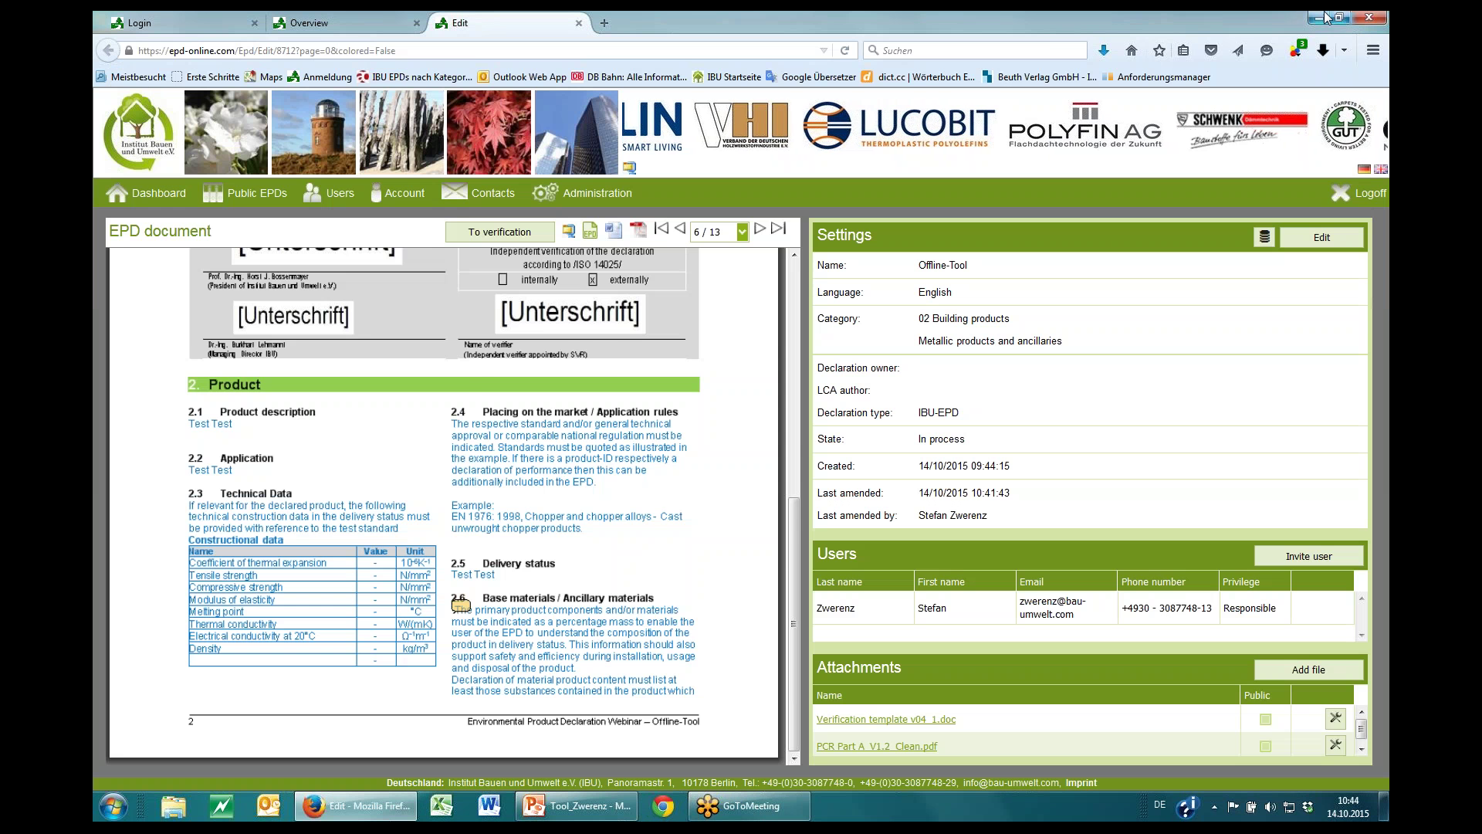
{"action": "left_click", "coordinate": [1322, 17]}
{"action": "left_click", "coordinate": [1321, 17]}
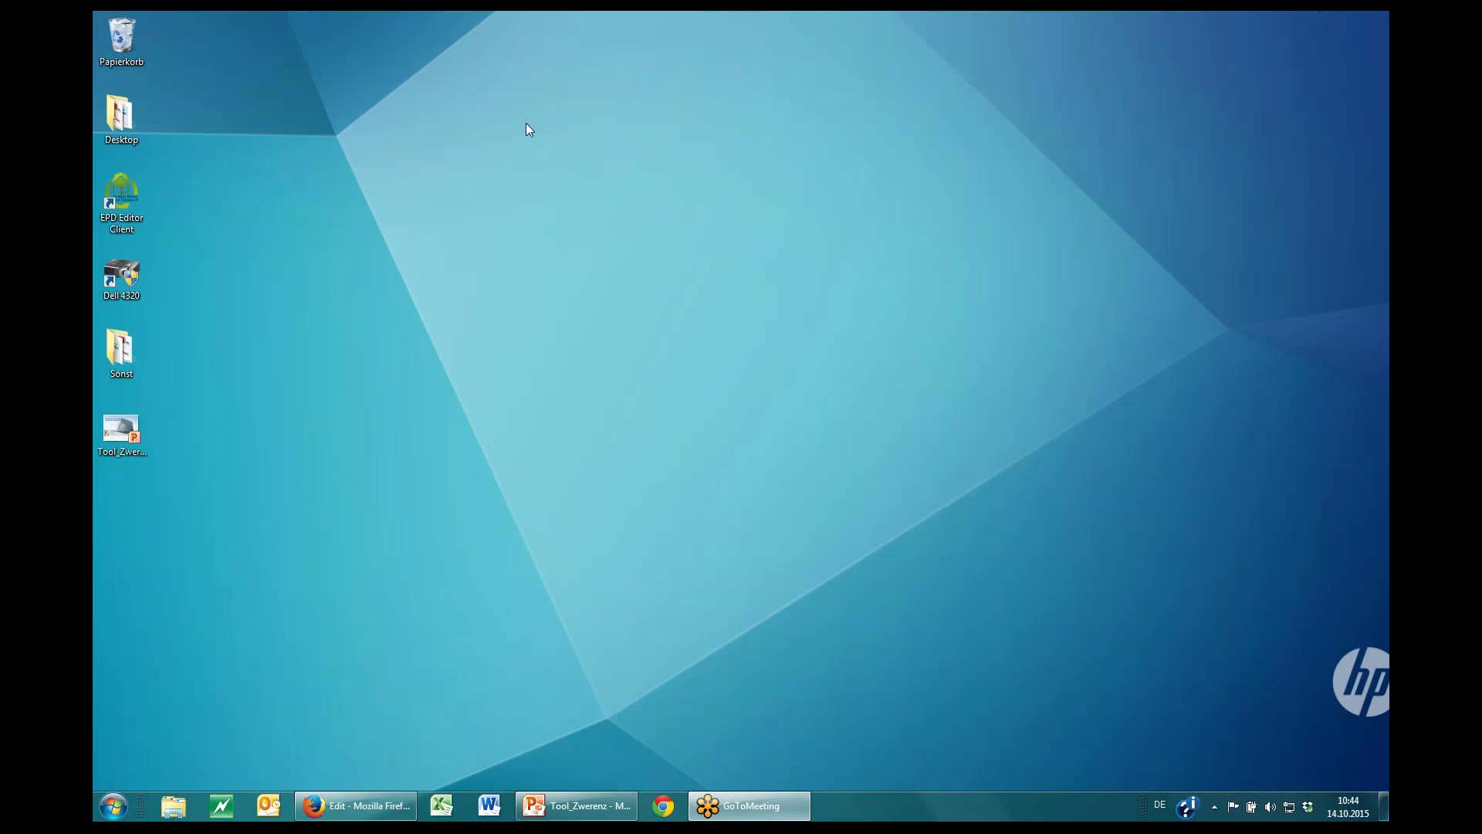
{"action": "double_click", "coordinate": [139, 197]}
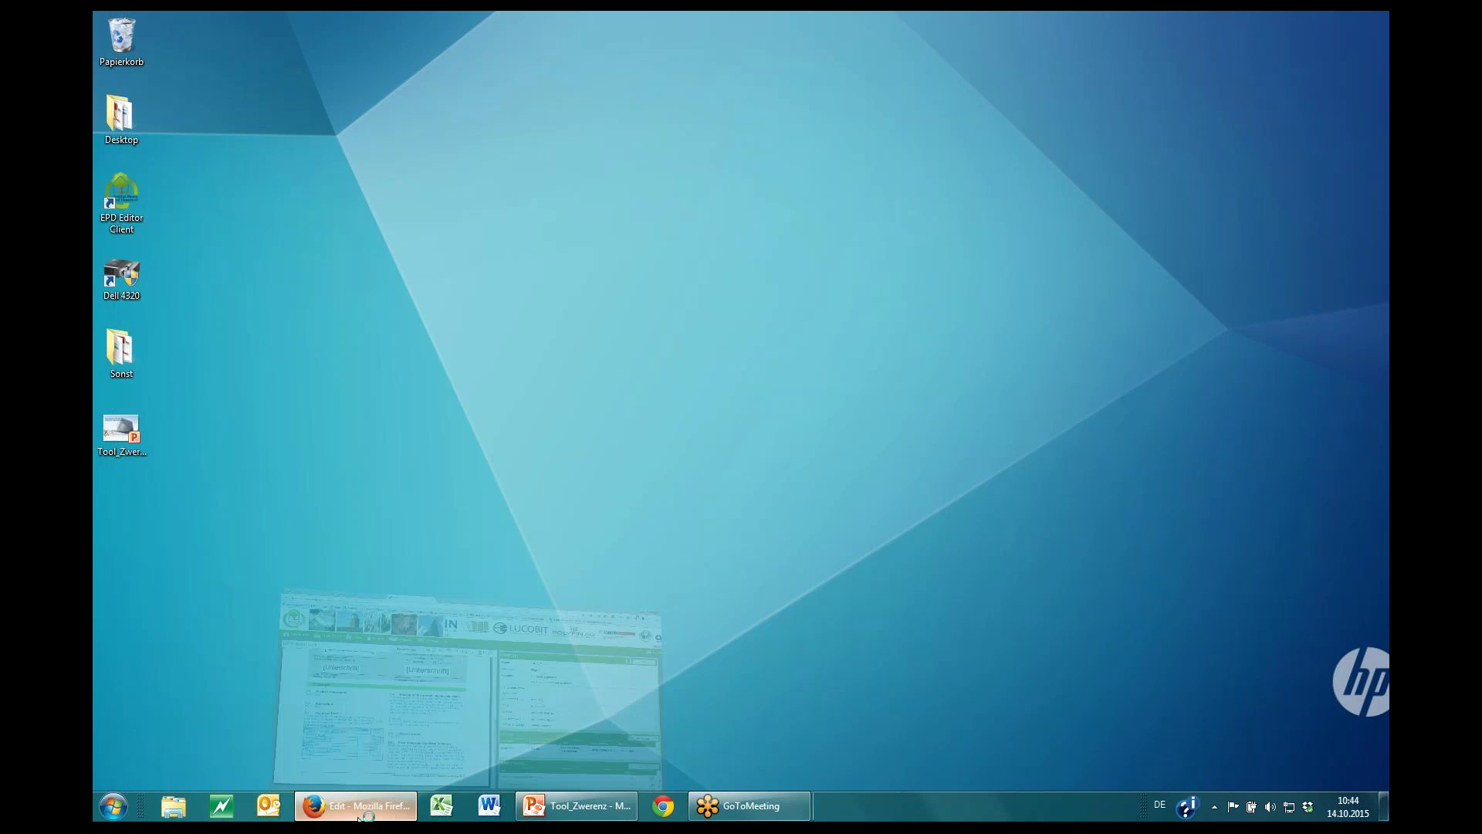
Switch to Firefox, reload the Offline-Tool EPD page, and highlight the end of the EPD's ID in its web address
{"action": "left_click", "coordinate": [386, 806]}
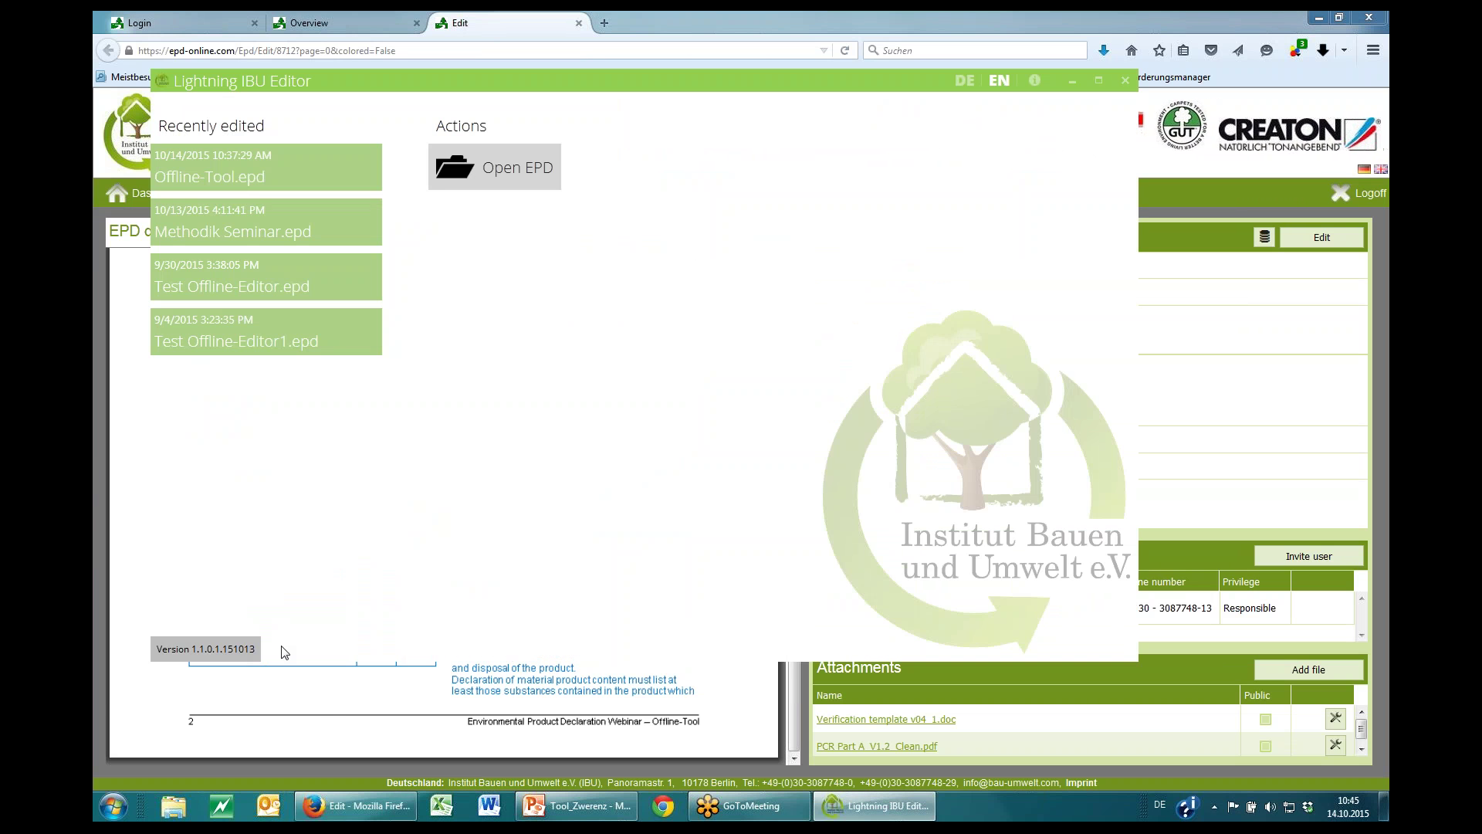
{"action": "left_click", "coordinate": [846, 11]}
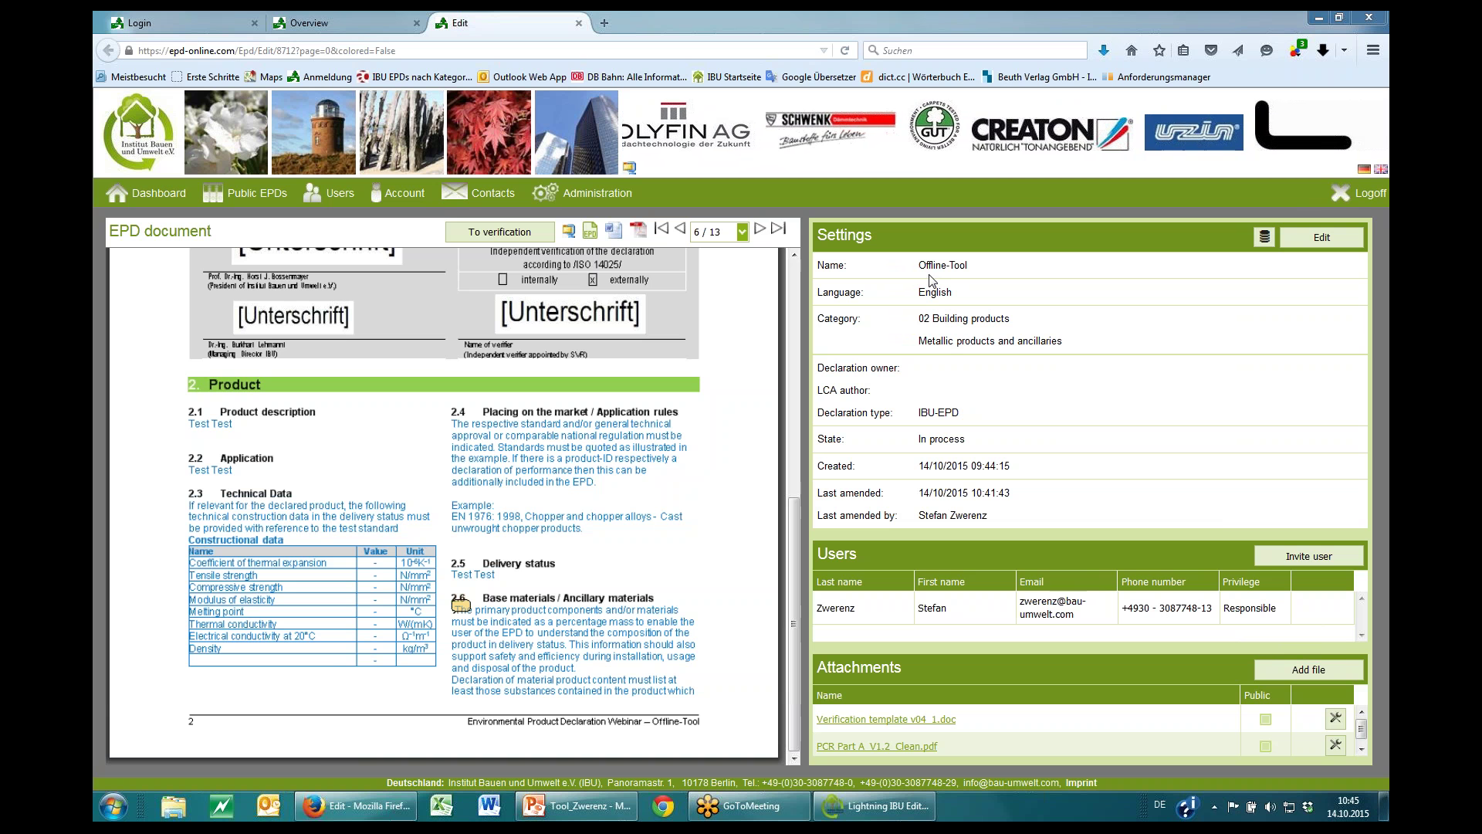
{"action": "key", "text": "ctrl+l"}
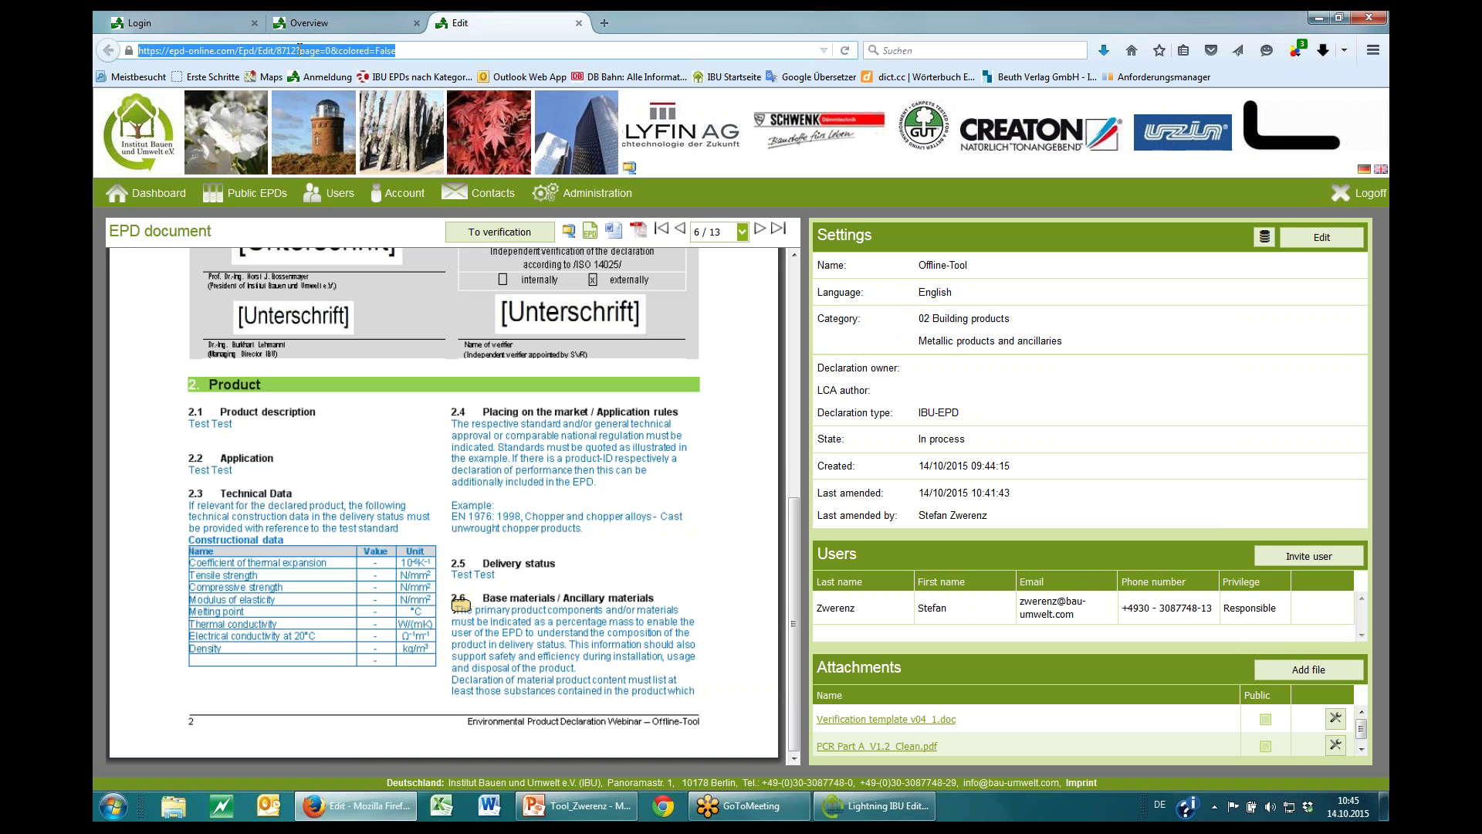
{"action": "key", "text": "Return"}
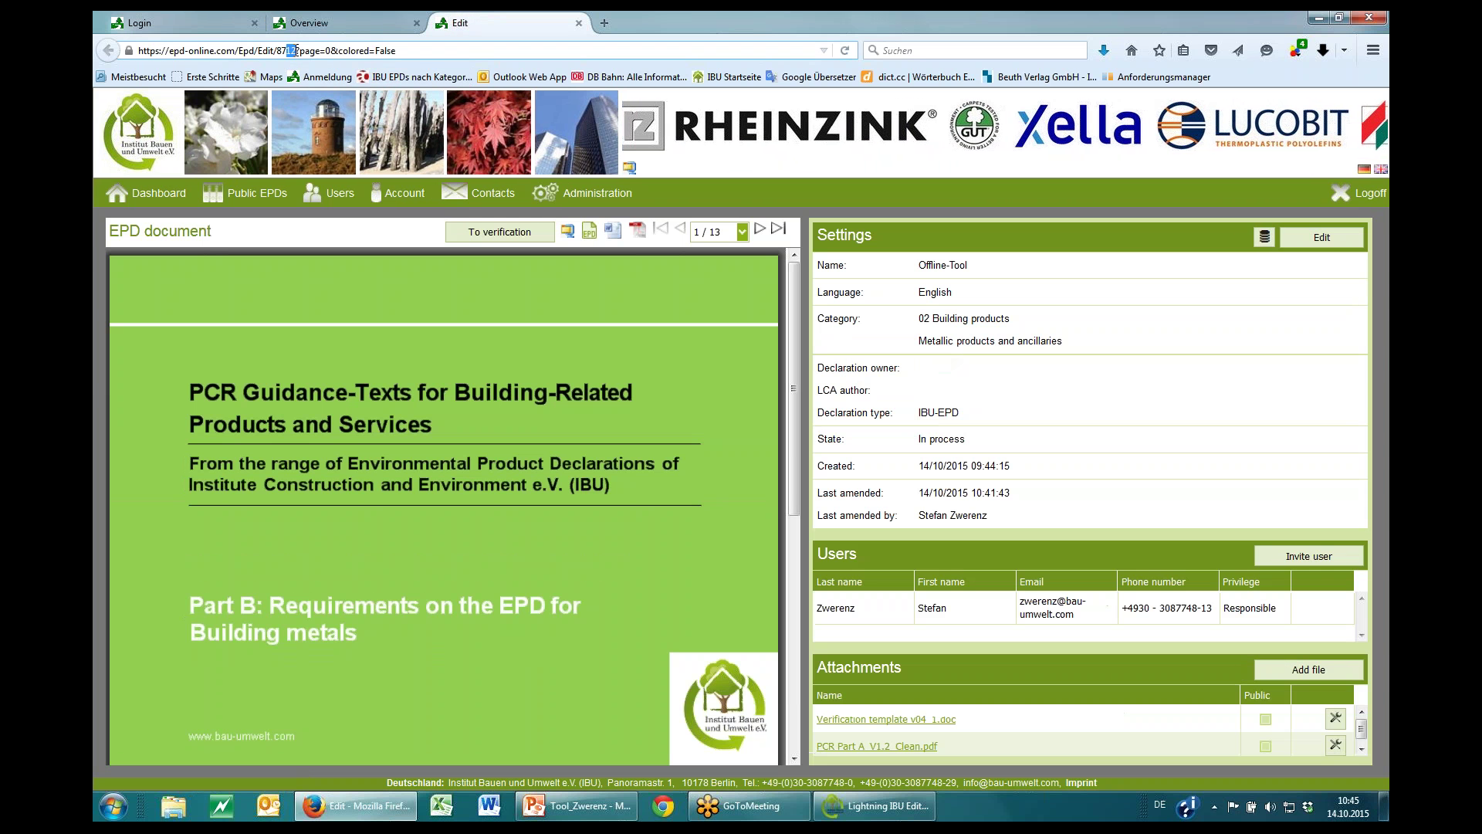
{"action": "double_click", "coordinate": [295, 50]}
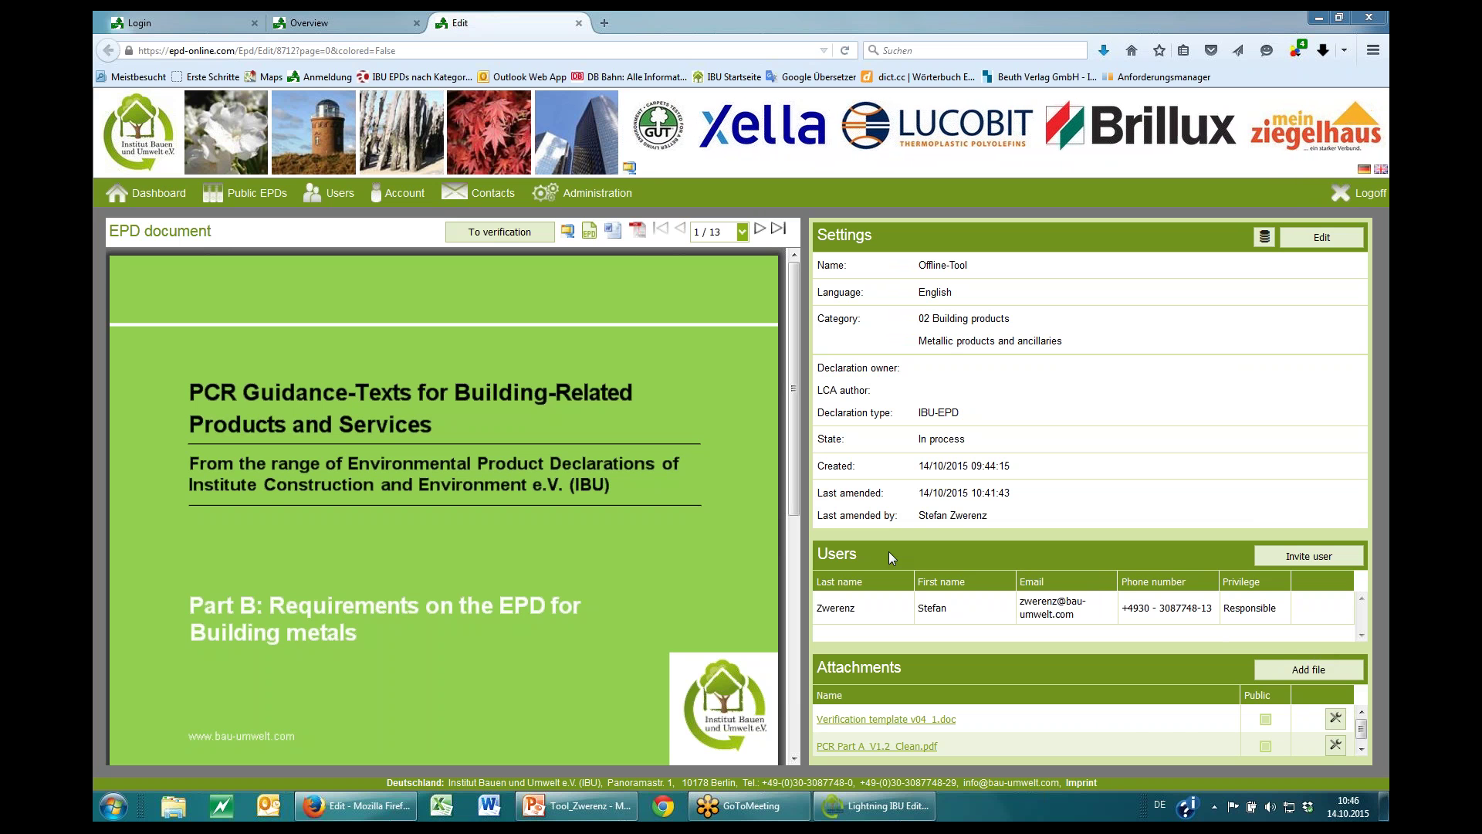
Start creating a new EPD from the EPD Overview with the sub-category Products related to concrete, mortar and grout
{"action": "left_click", "coordinate": [185, 18]}
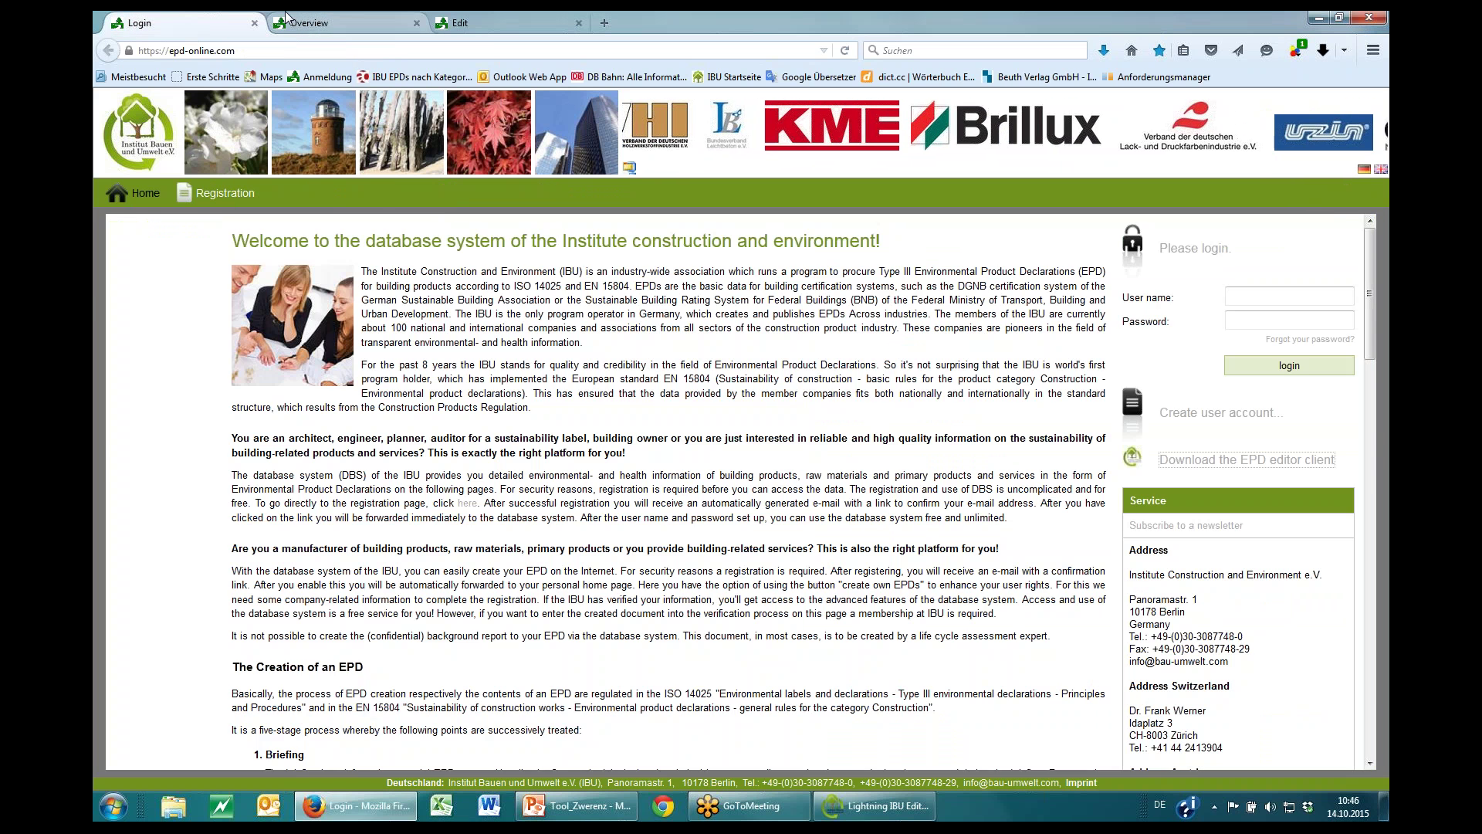
{"action": "left_click", "coordinate": [309, 23]}
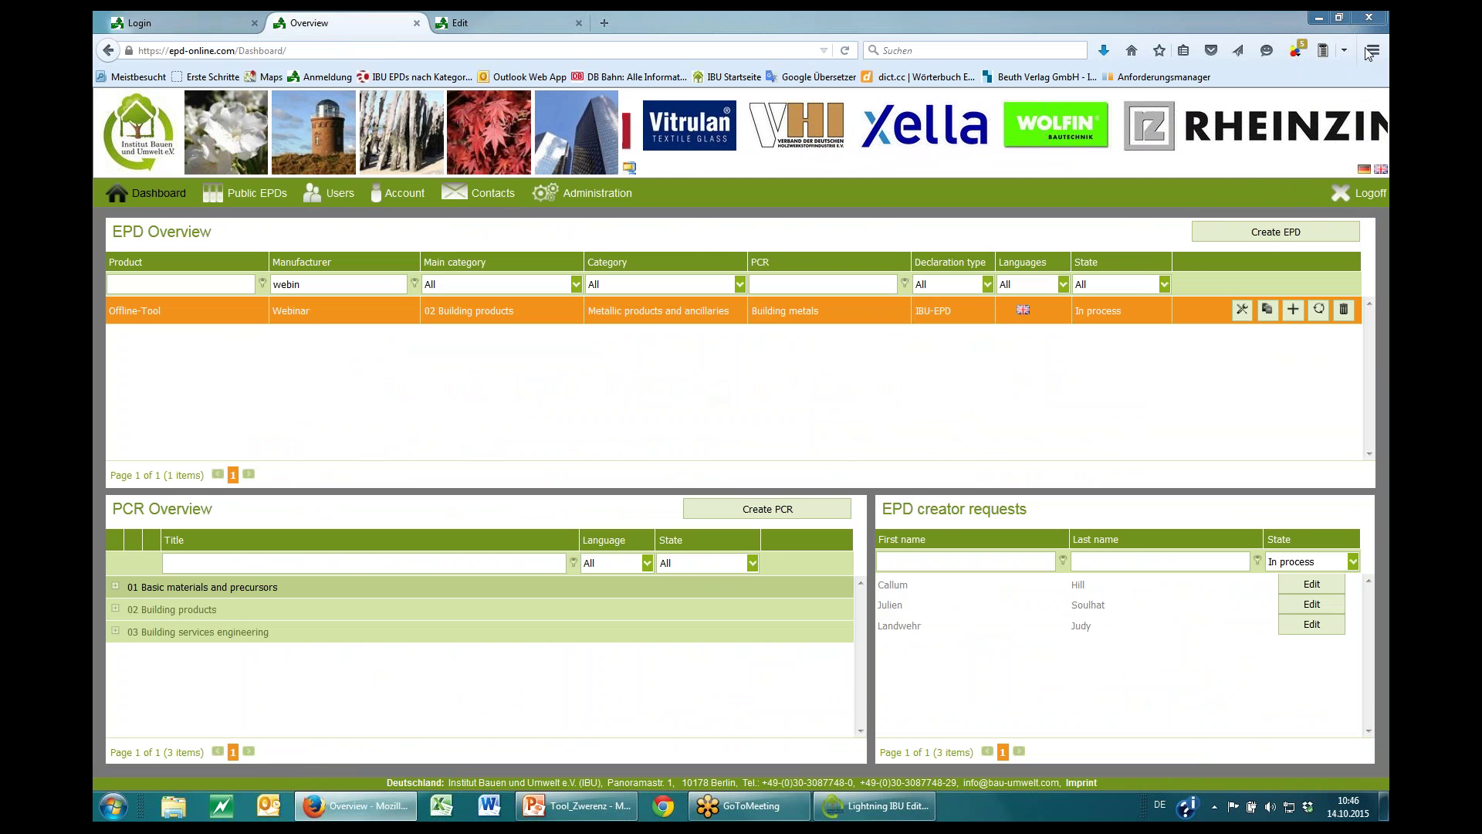
{"action": "left_click", "coordinate": [1276, 231]}
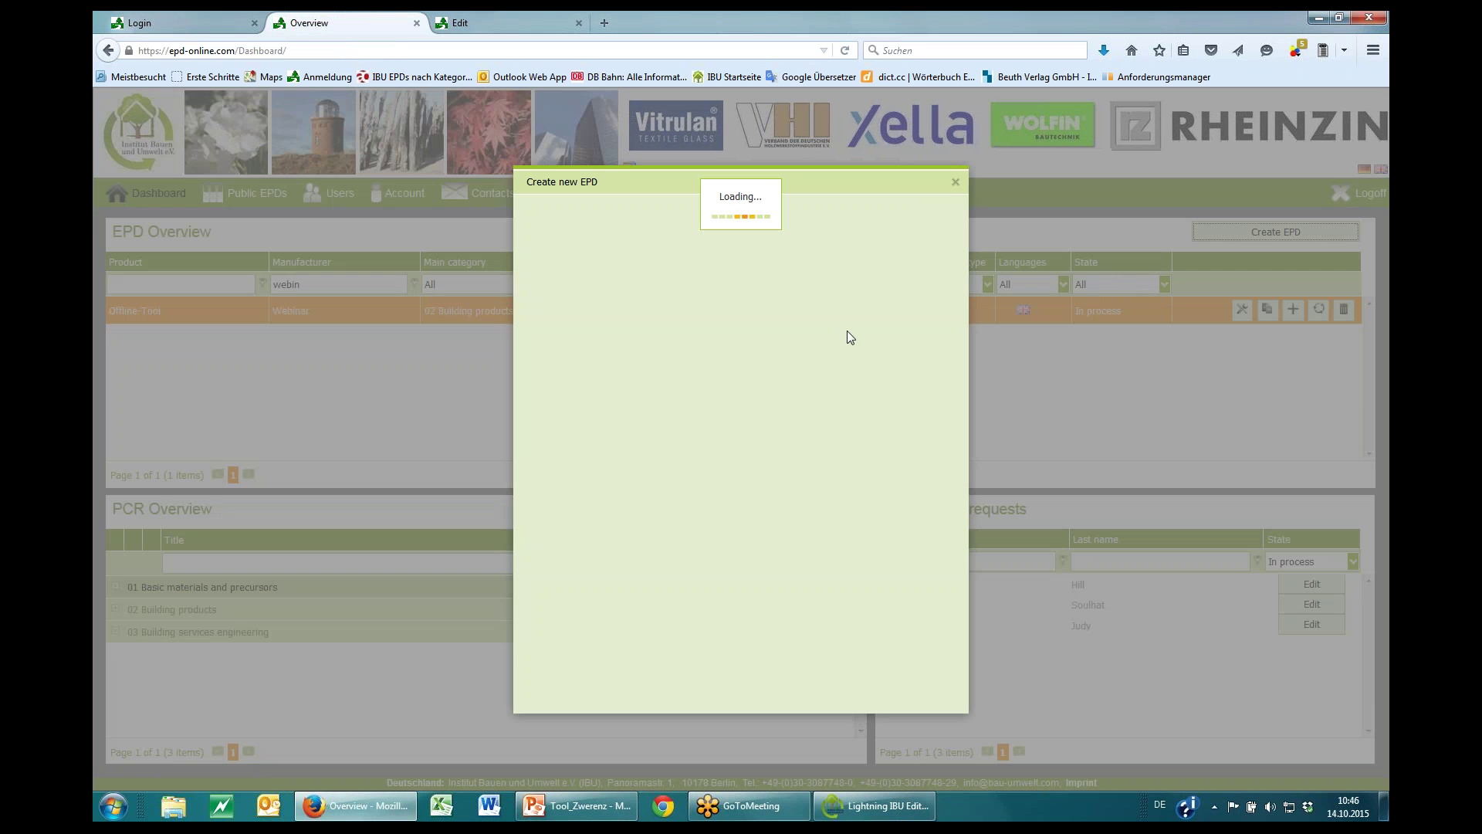
{"action": "left_click", "coordinate": [753, 353]}
{"action": "left_click", "coordinate": [753, 360]}
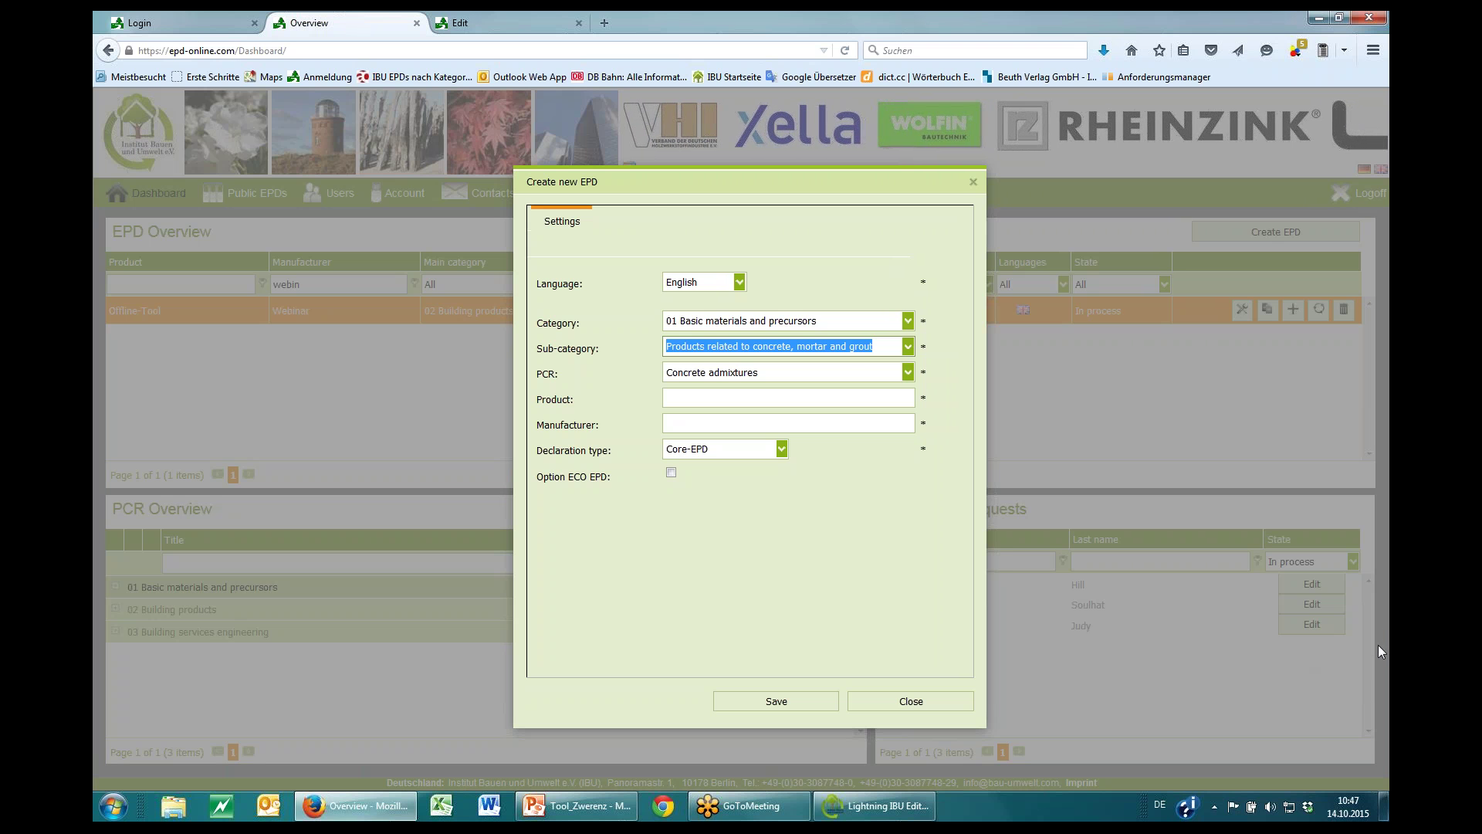
{"action": "left_click", "coordinate": [1384, 621]}
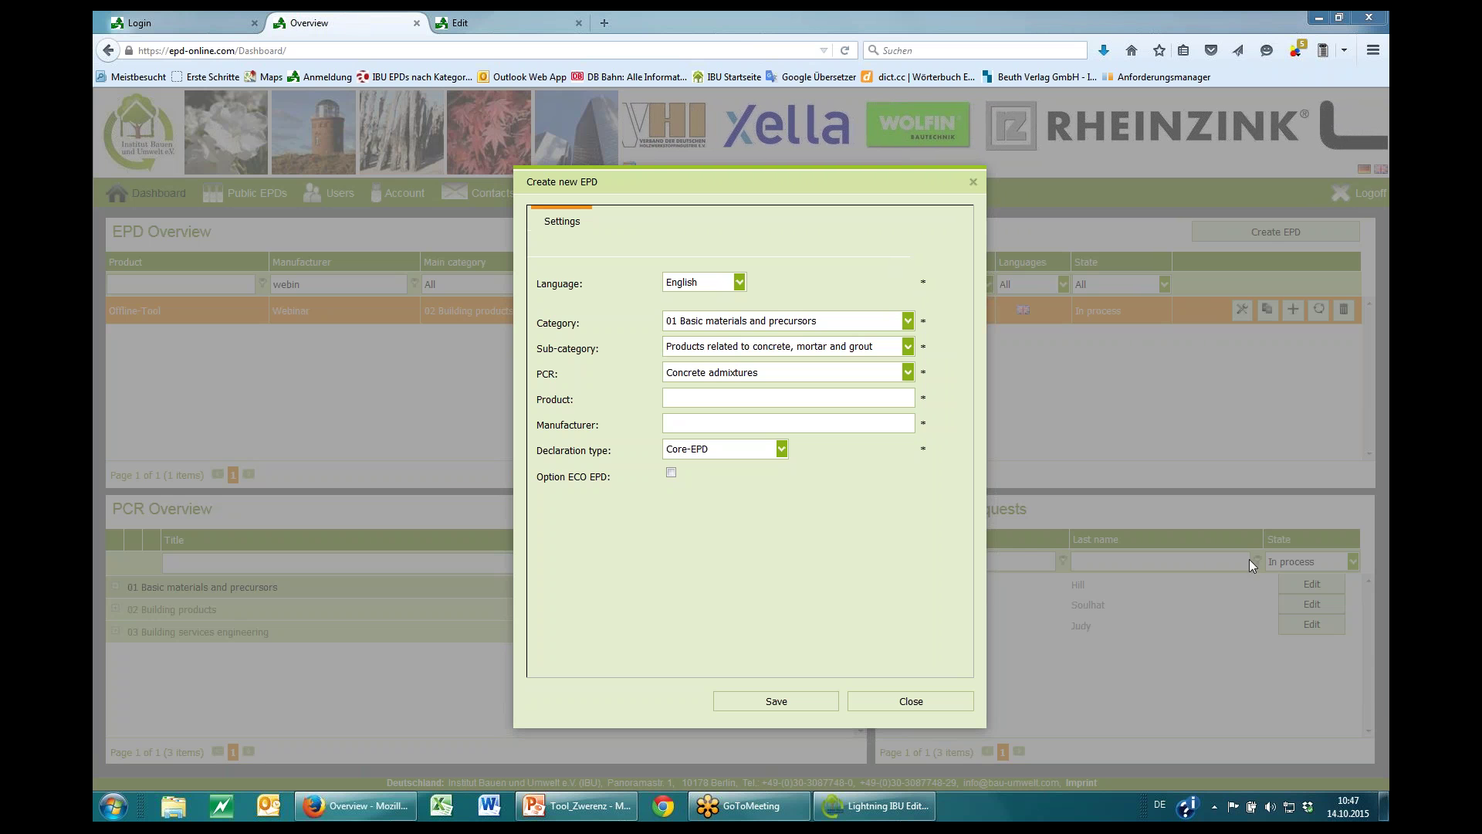
Open the IBU Startseite bookmark in a new browser tab and go to the EPD-Overview page of the English site
{"action": "left_click", "coordinate": [601, 22]}
{"action": "left_click", "coordinate": [601, 22]}
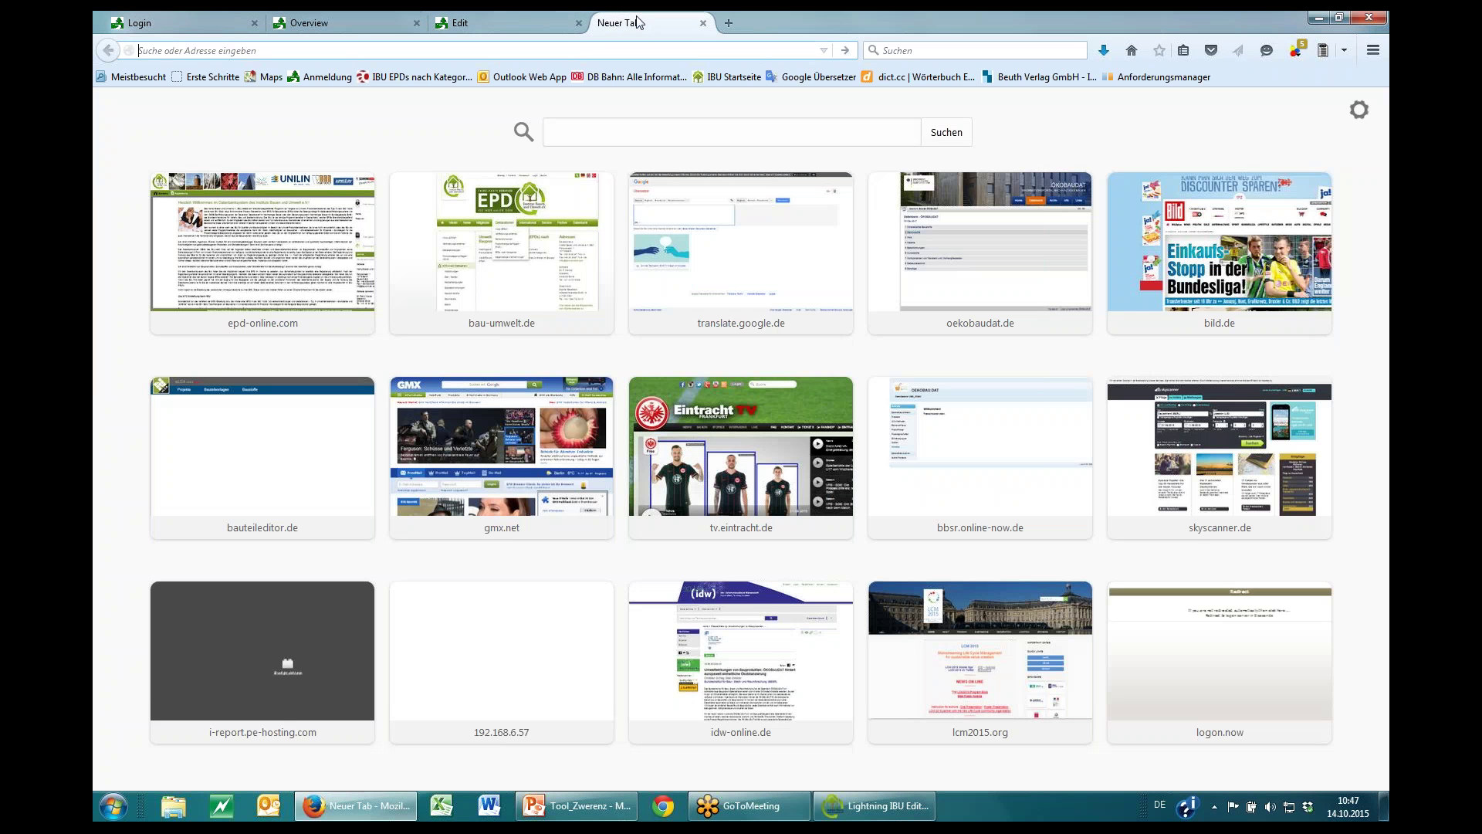
{"action": "left_click", "coordinate": [705, 80]}
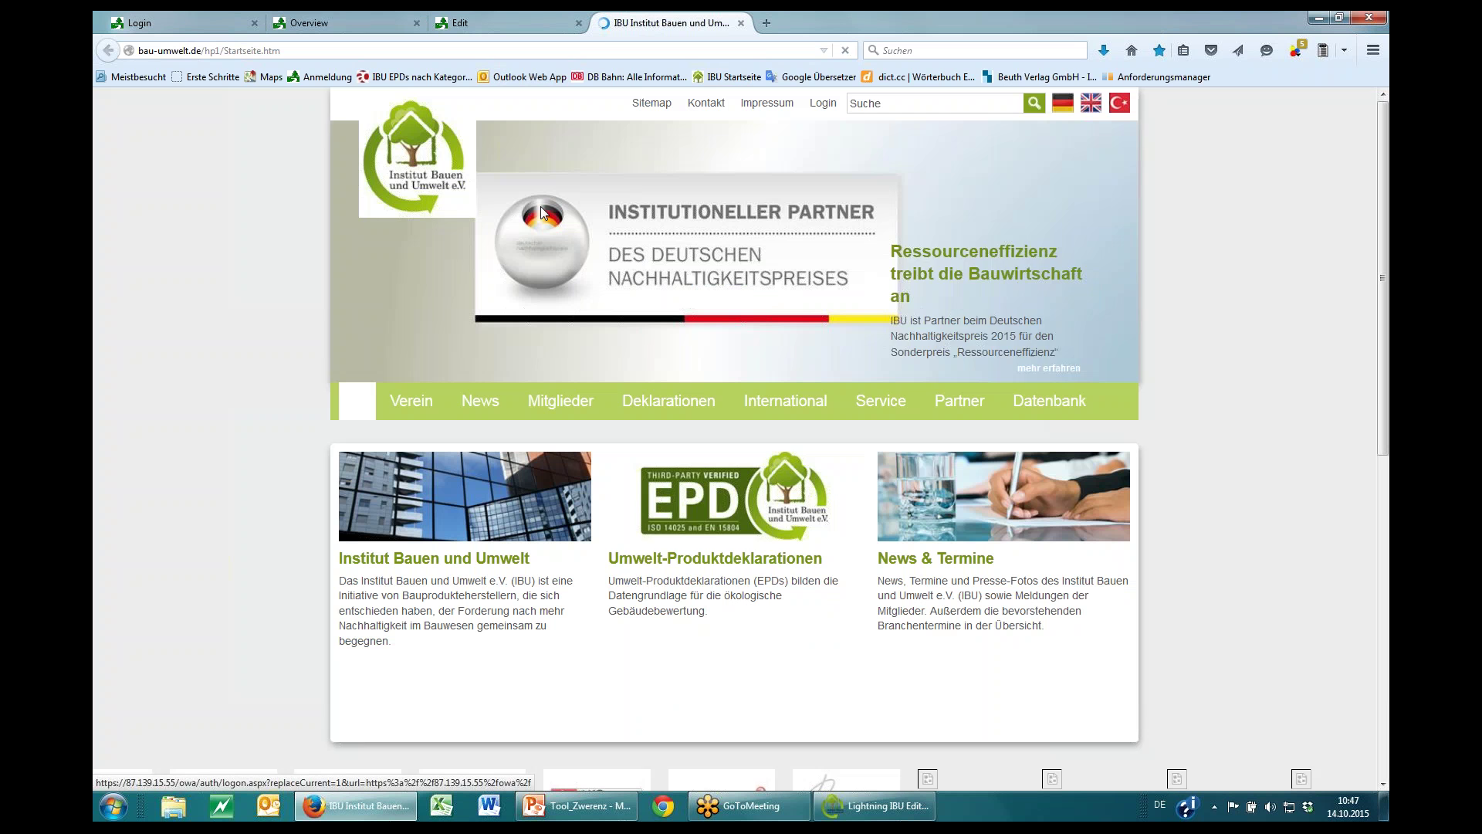
{"action": "mouse_move", "coordinate": [707, 397]}
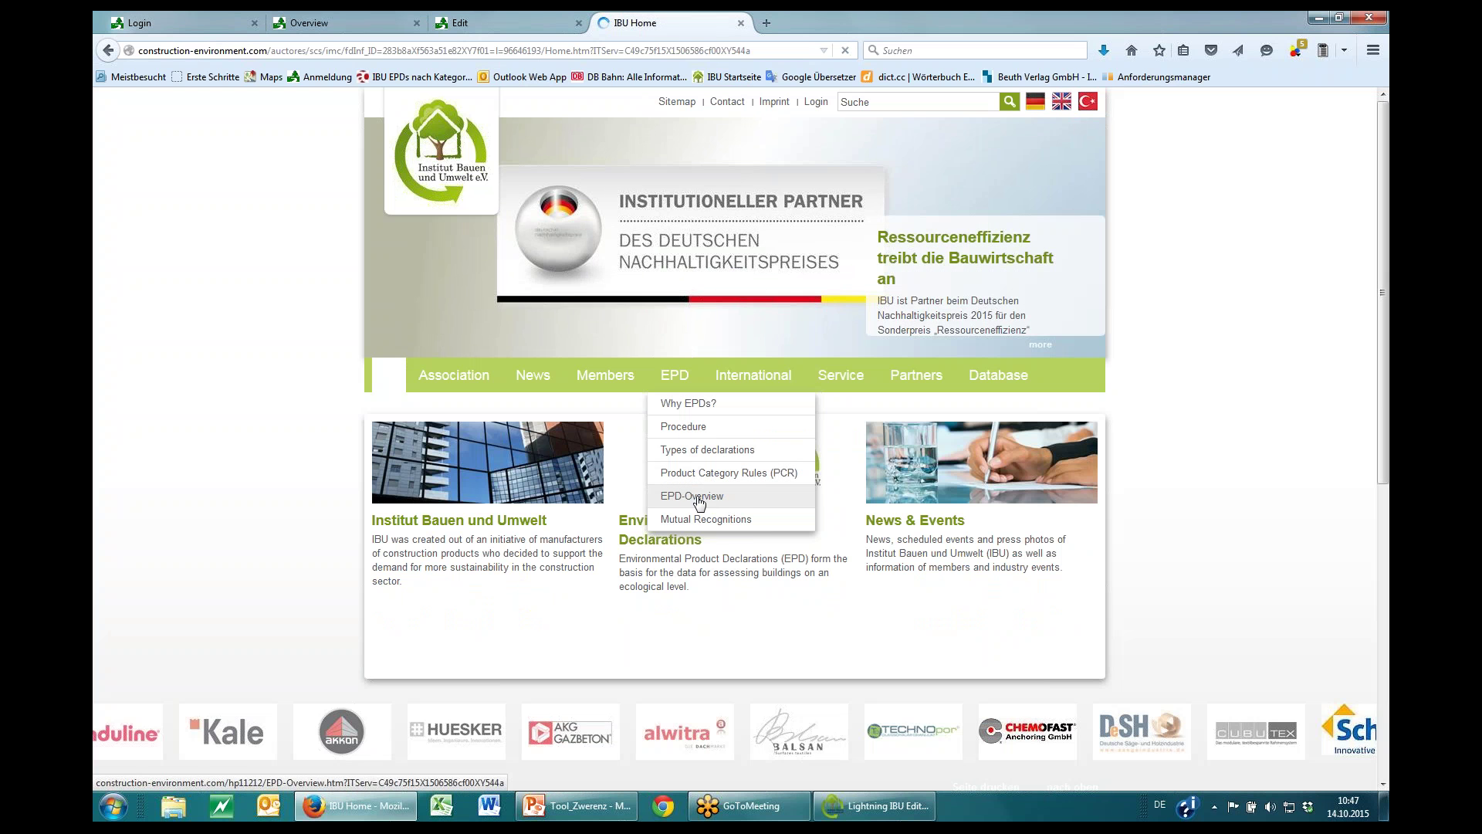
{"action": "left_click", "coordinate": [695, 496]}
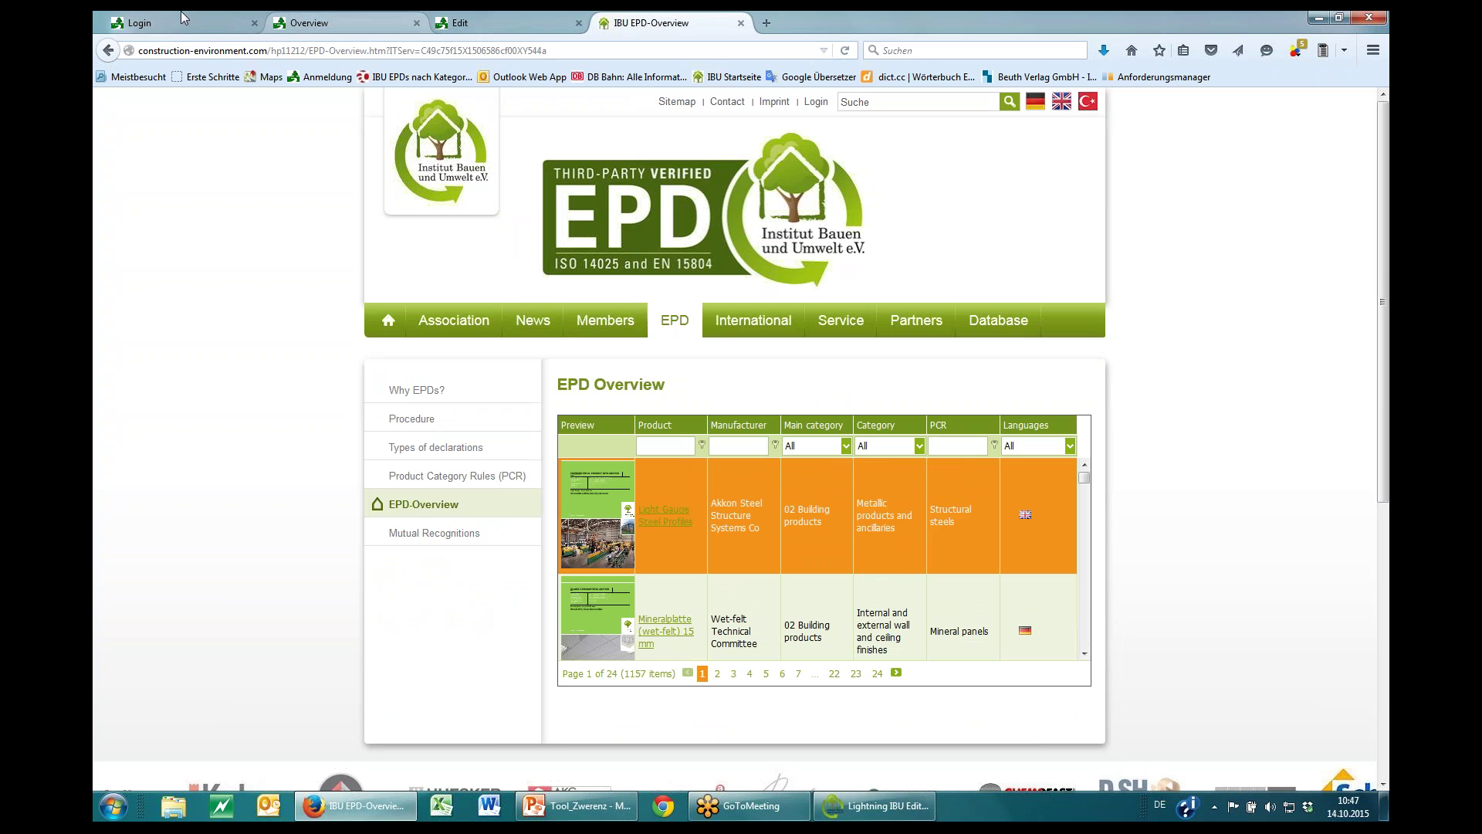
Look through the published EPDs on the first page of the EPD Overview table
{"action": "scroll", "coordinate": [830, 557], "scroll_direction": "down", "scroll_amount": 3}
{"action": "scroll", "coordinate": [801, 553], "scroll_direction": "up", "scroll_amount": 2}
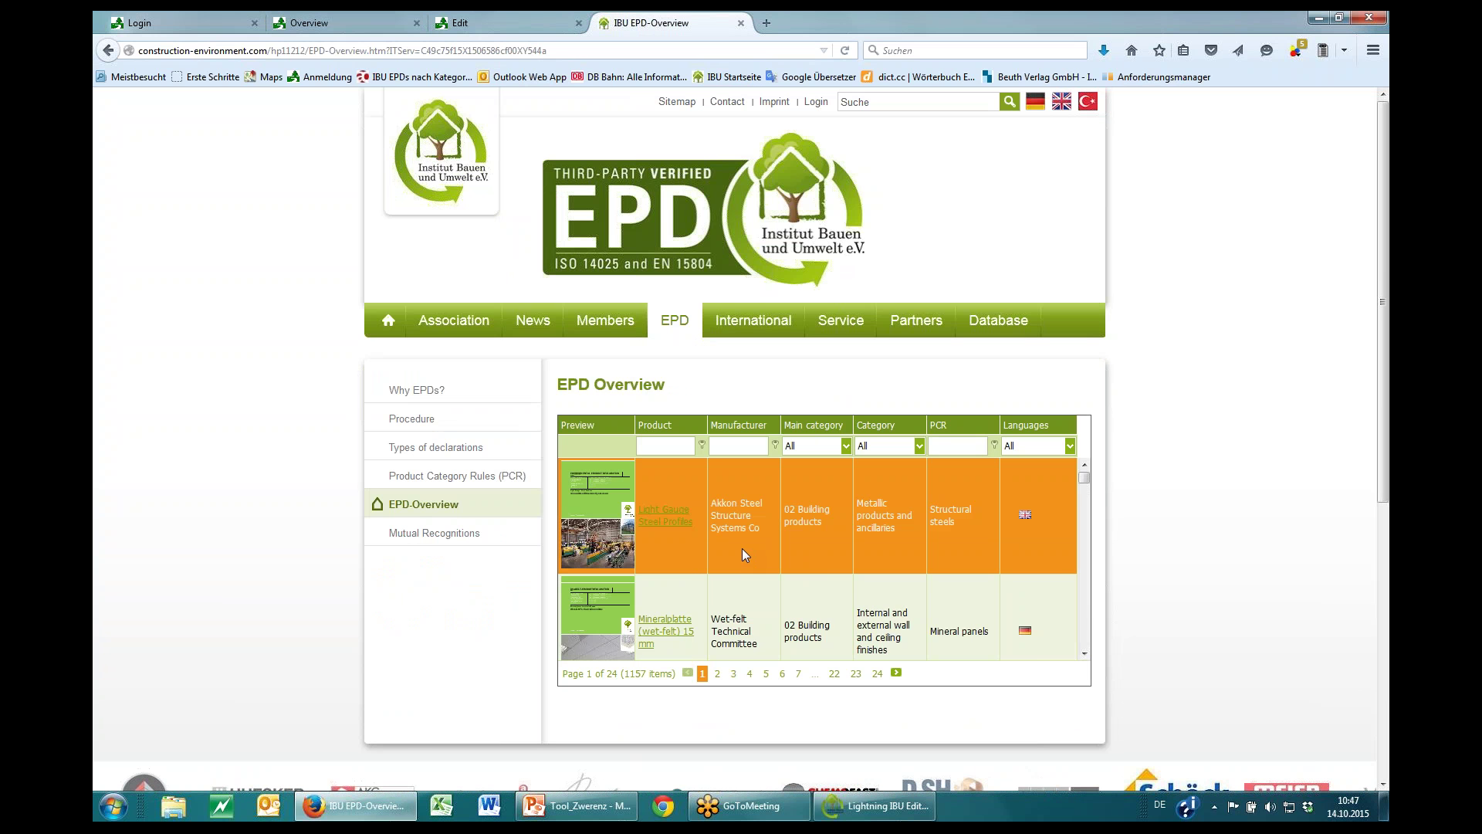
{"action": "scroll", "coordinate": [742, 554], "scroll_direction": "down", "scroll_amount": 2}
{"action": "scroll", "coordinate": [742, 552], "scroll_direction": "up", "scroll_amount": 2}
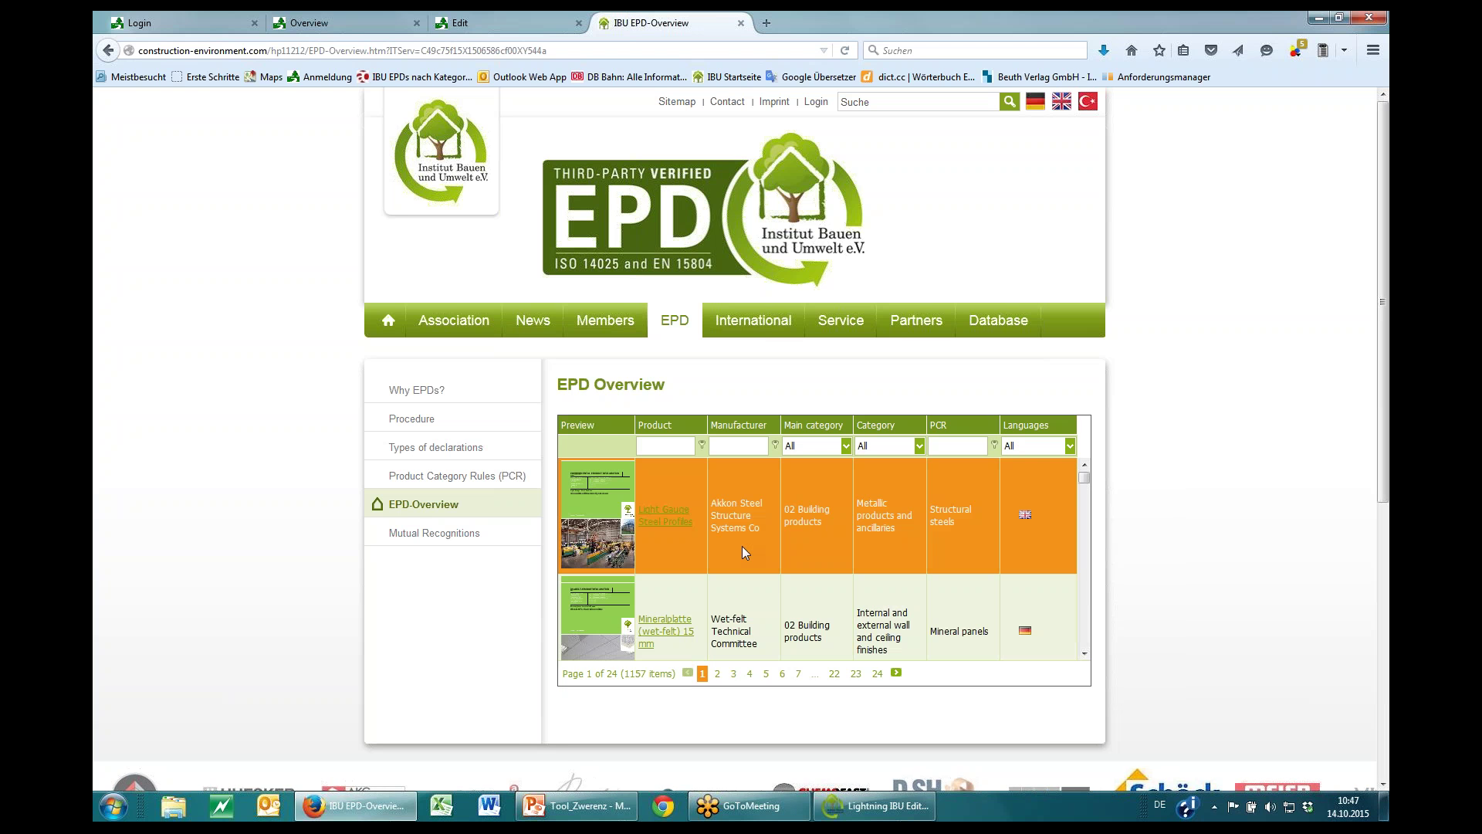
{"action": "scroll", "coordinate": [743, 544], "scroll_direction": "down", "scroll_amount": 2}
{"action": "scroll", "coordinate": [742, 545], "scroll_direction": "down", "scroll_amount": 6}
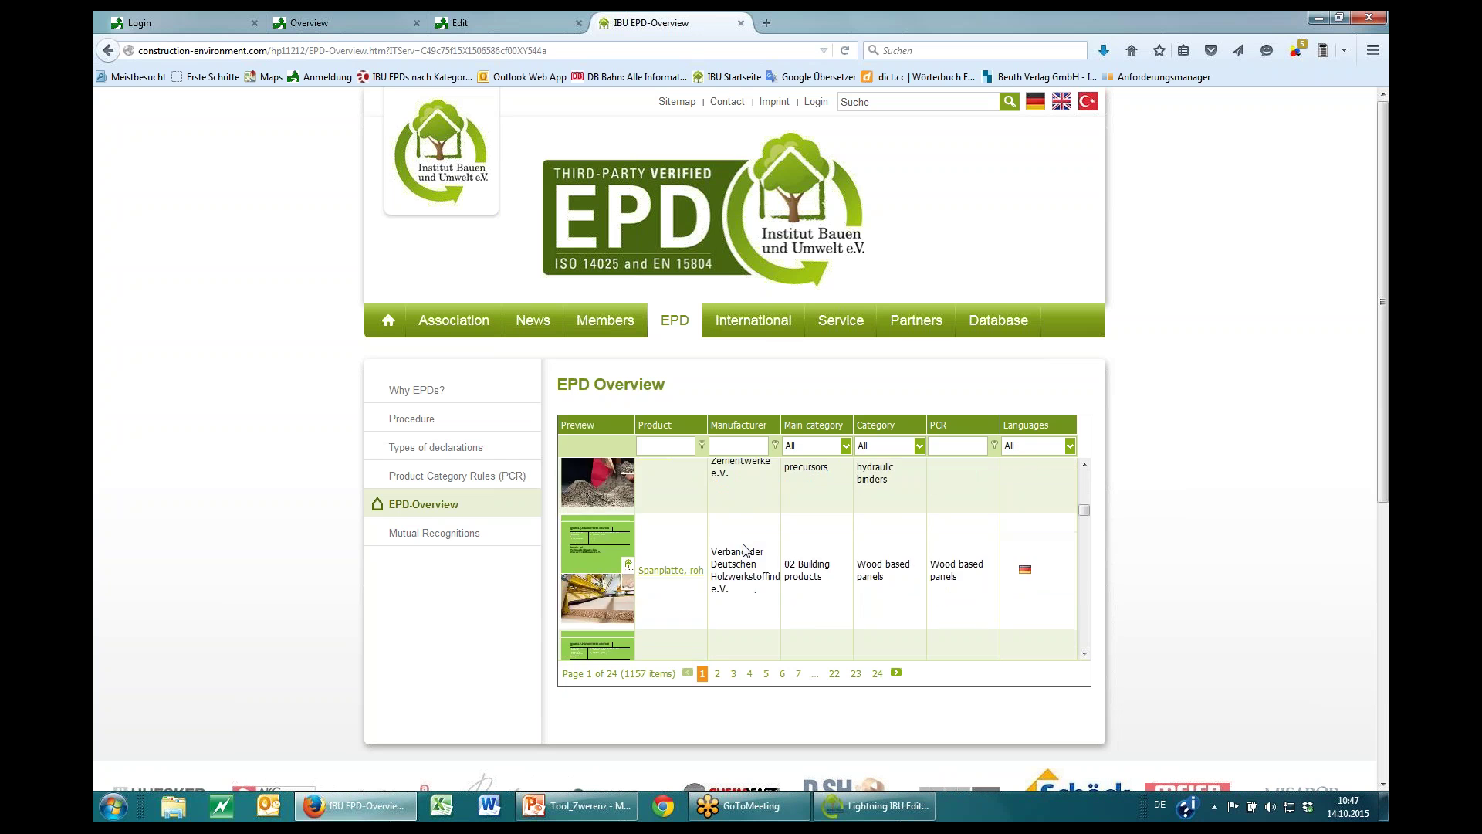
{"action": "scroll", "coordinate": [743, 548], "scroll_direction": "up", "scroll_amount": 8}
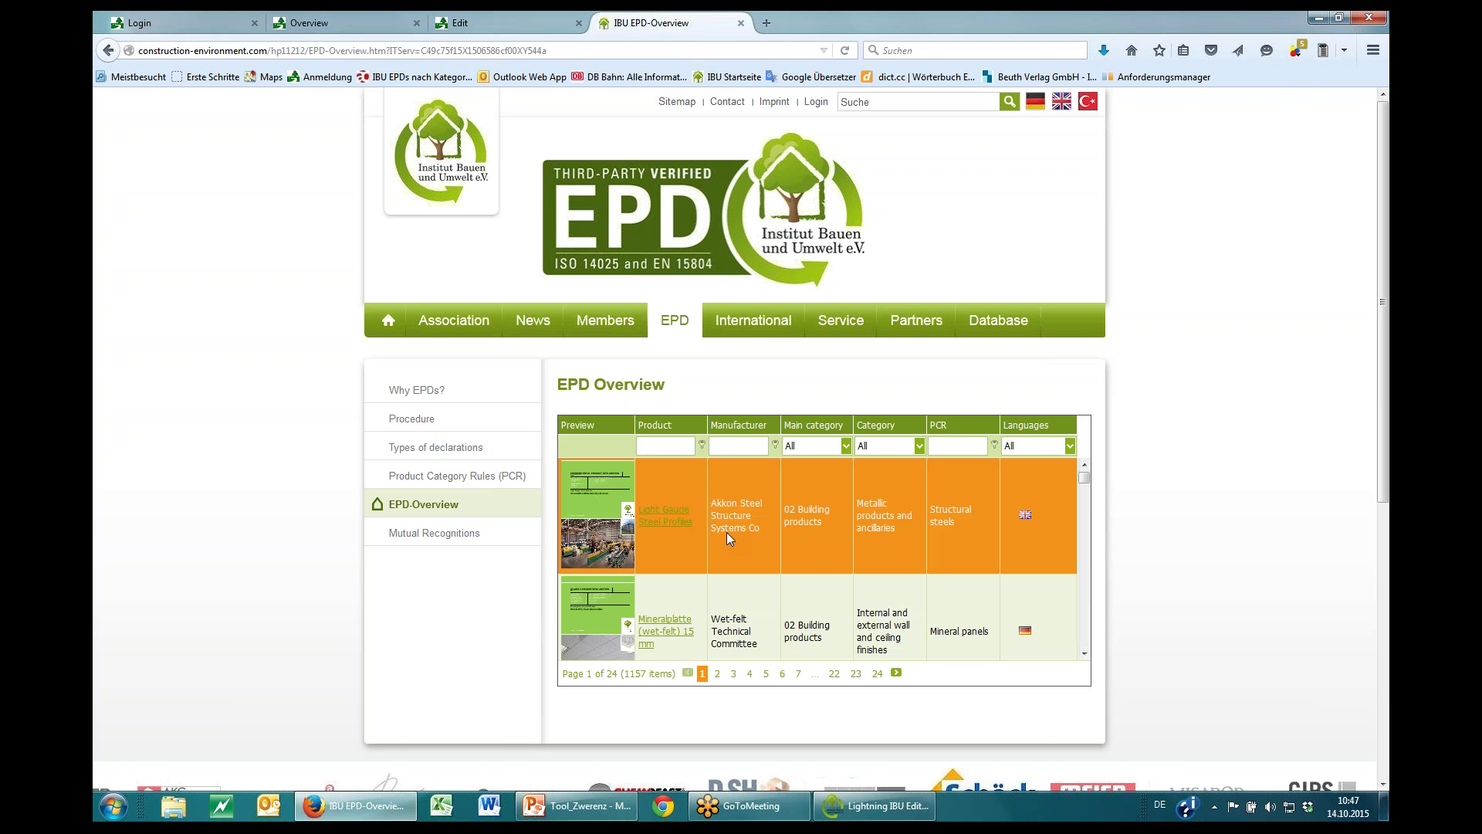
Return to the open Create new EPD form in EPD Online and review its settings
{"action": "left_click", "coordinate": [369, 15]}
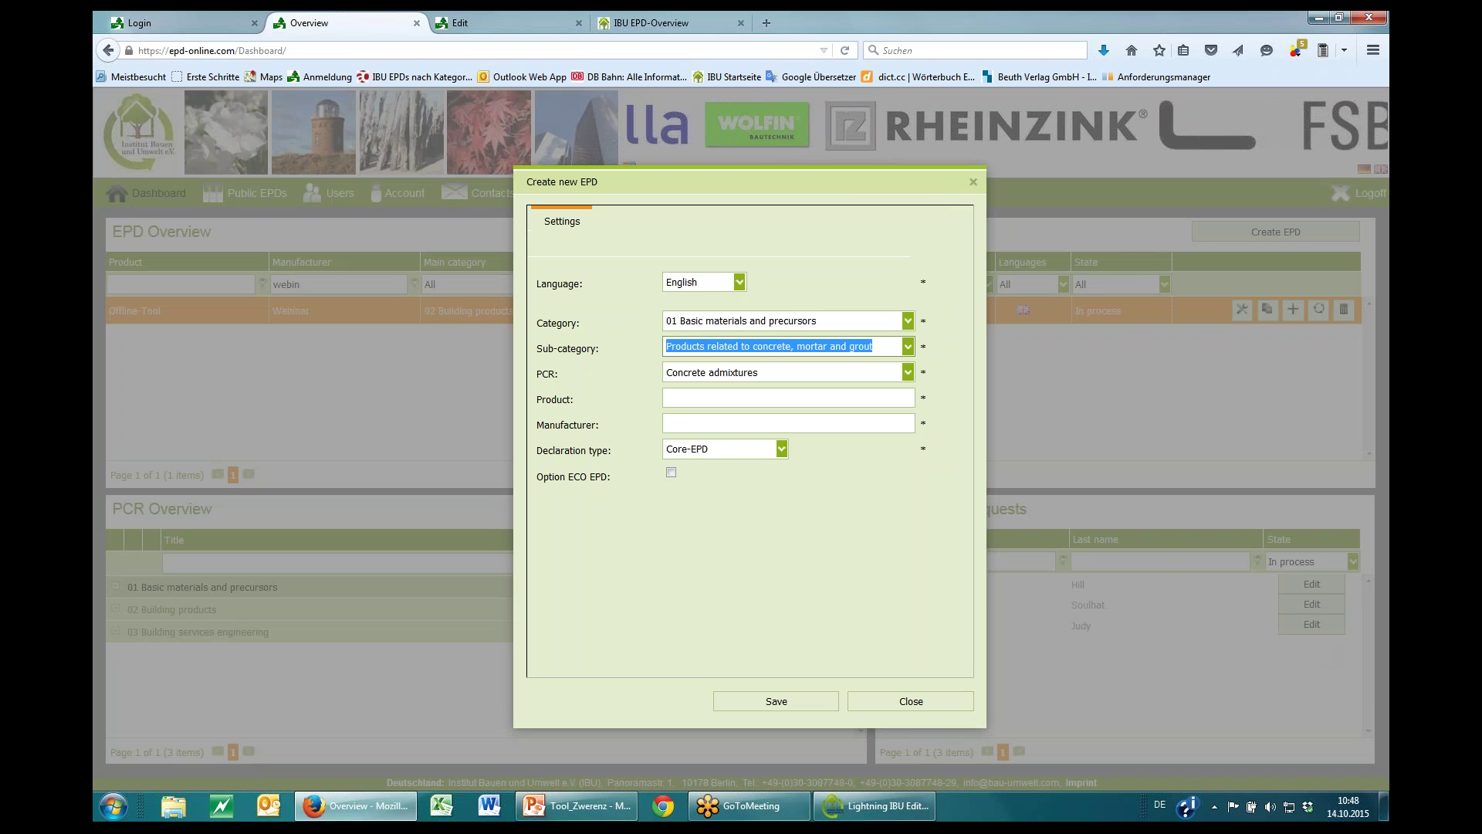
{"action": "left_click", "coordinate": [1381, 622]}
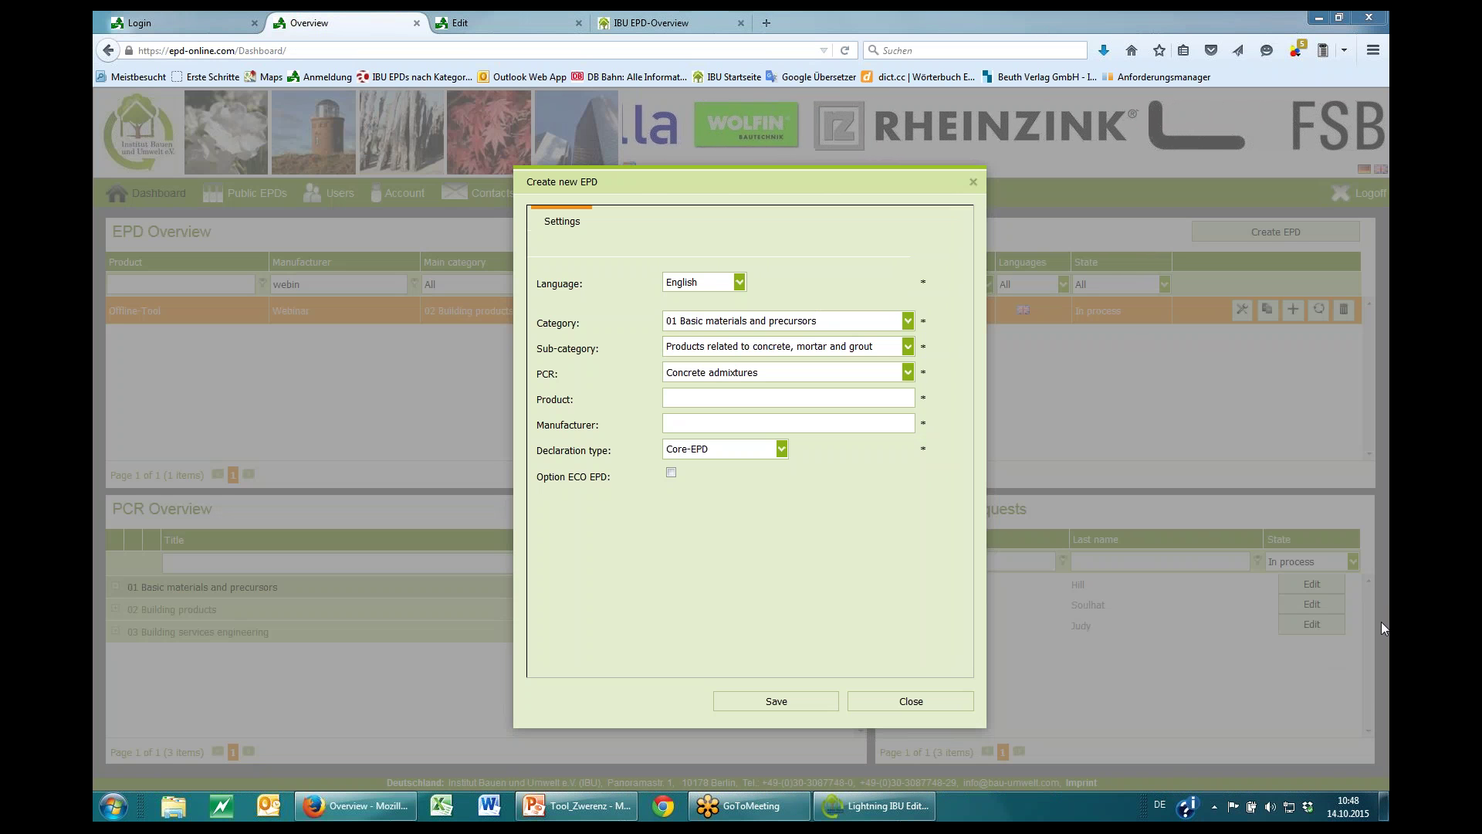